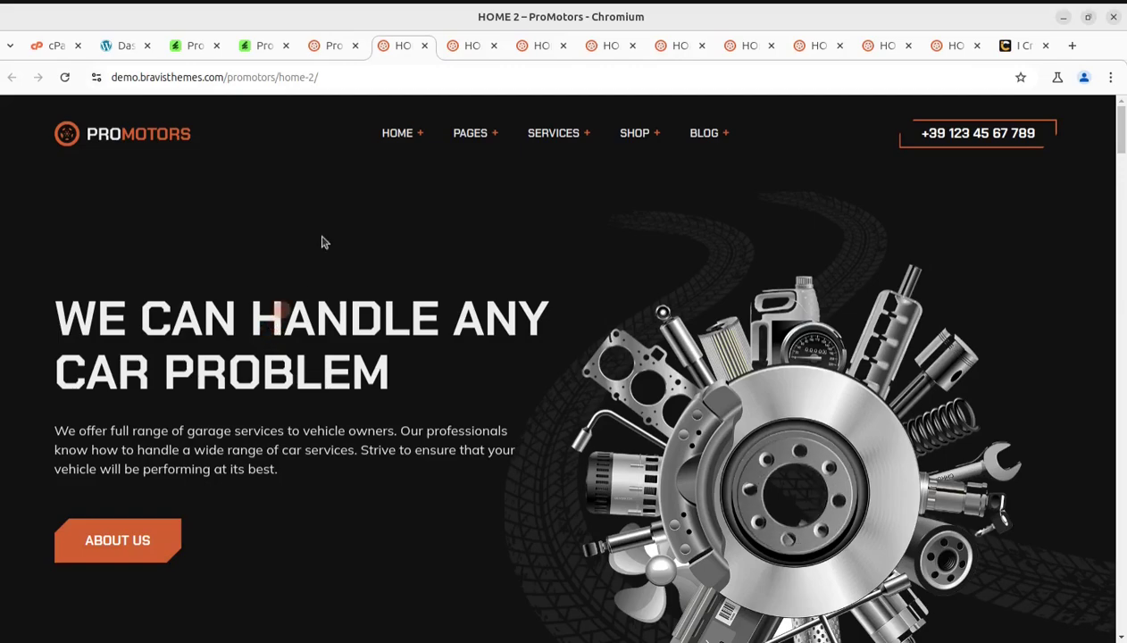
Switch to the ThemeForest item page for ProMotors and examine the theme's title, preview image and description.
mouse_move(554, 134)
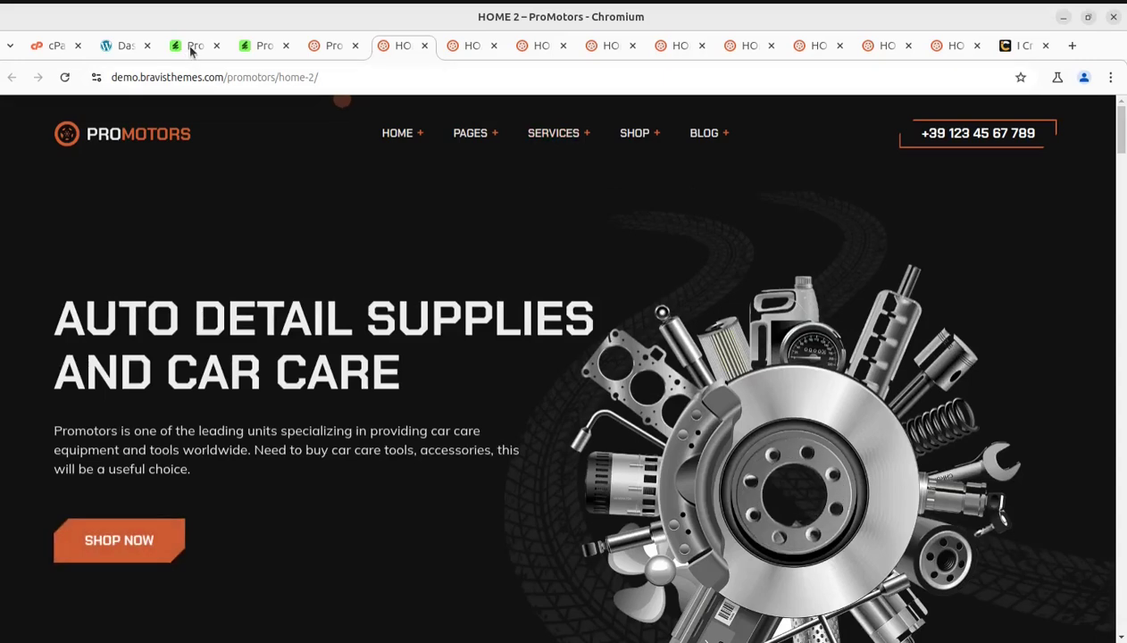
left_click(191, 47)
left_click(114, 296)
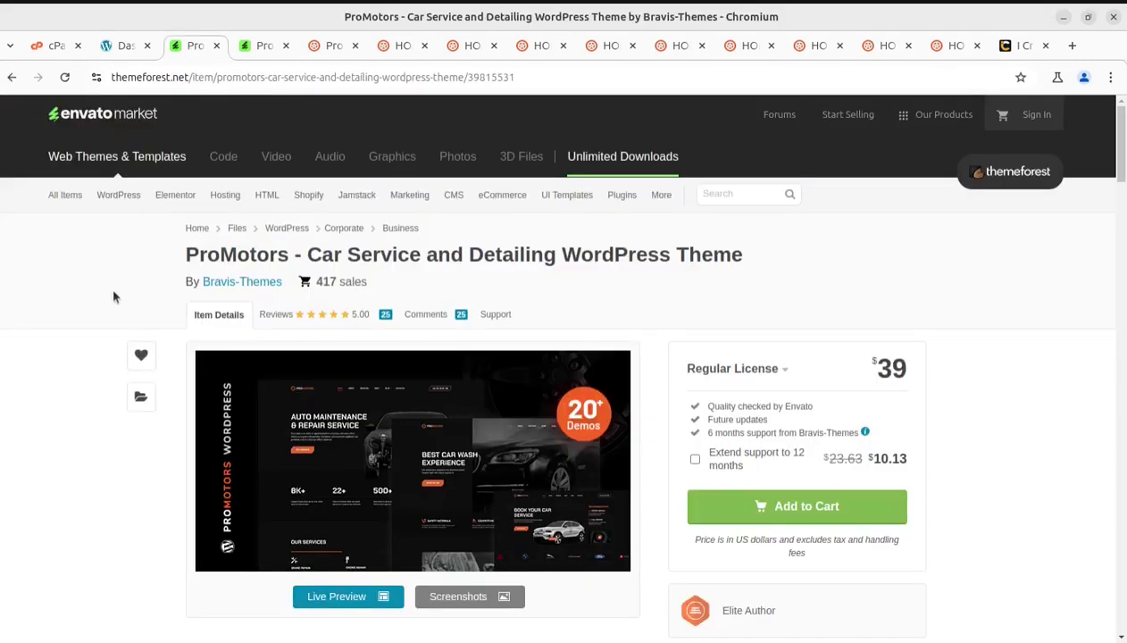
left_click_drag(185, 257, 292, 255)
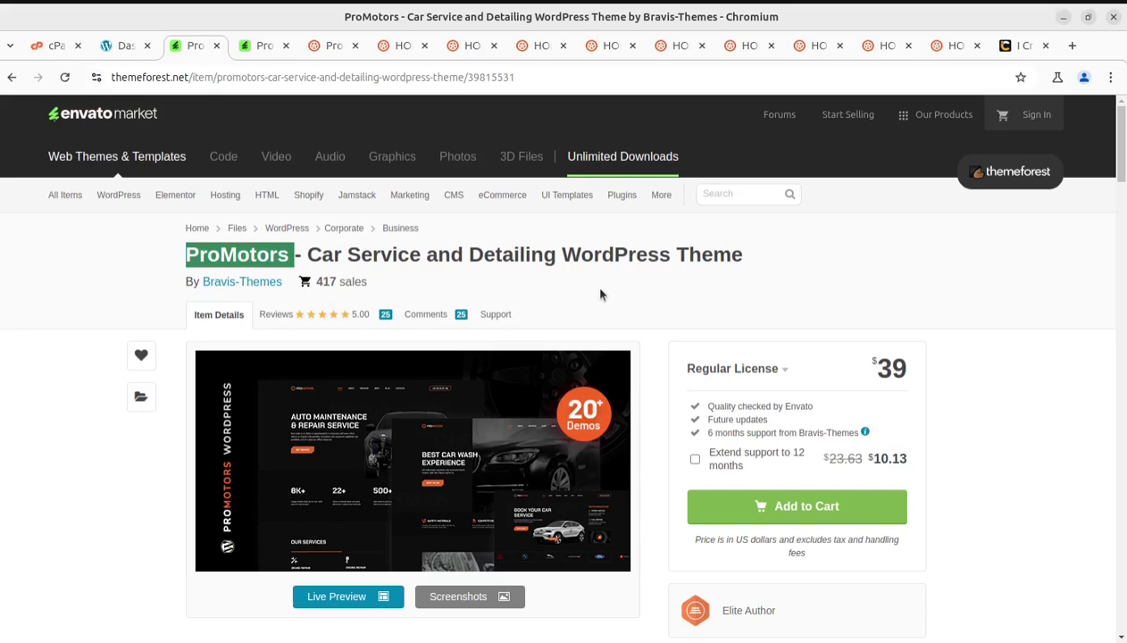
scroll(949, 286, "down", 2)
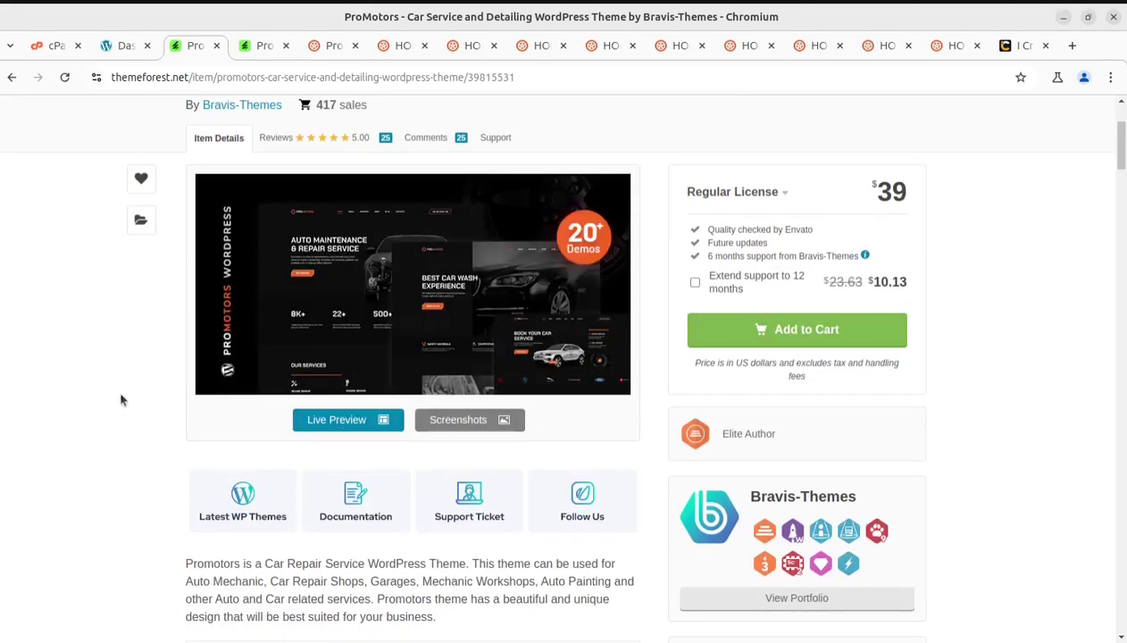
Switch to the ProMotors live preview and look through the Awesome Inner Pages section.
left_click(266, 47)
scroll(321, 389, "down", 2)
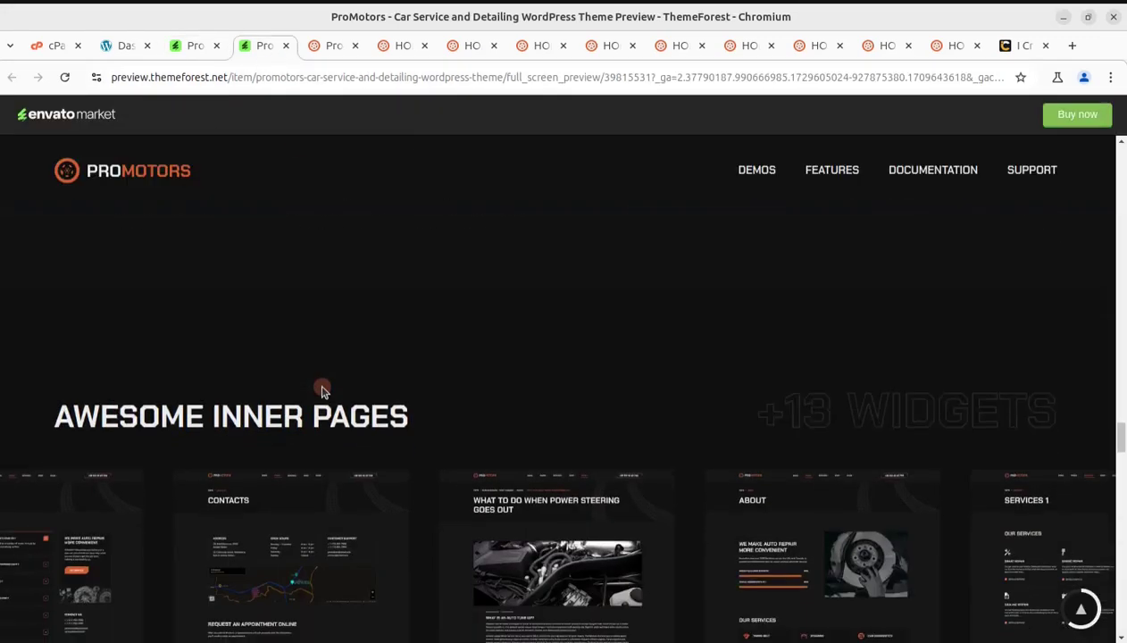
scroll(508, 402, "down", 2)
scroll(506, 409, "down", 2)
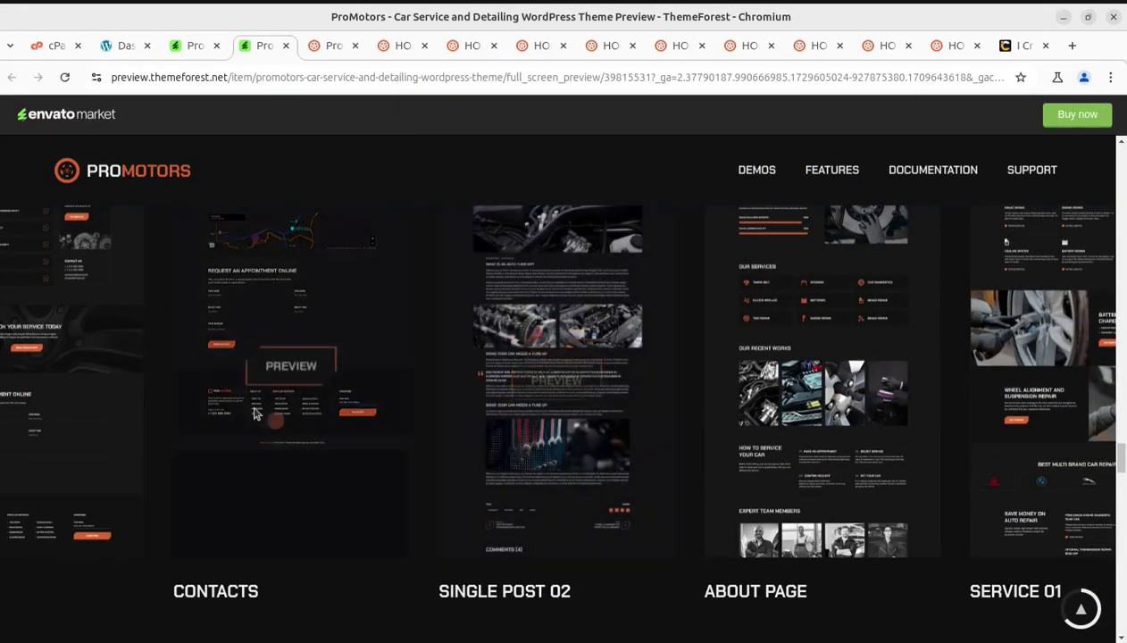
scroll(176, 389, "up", 5)
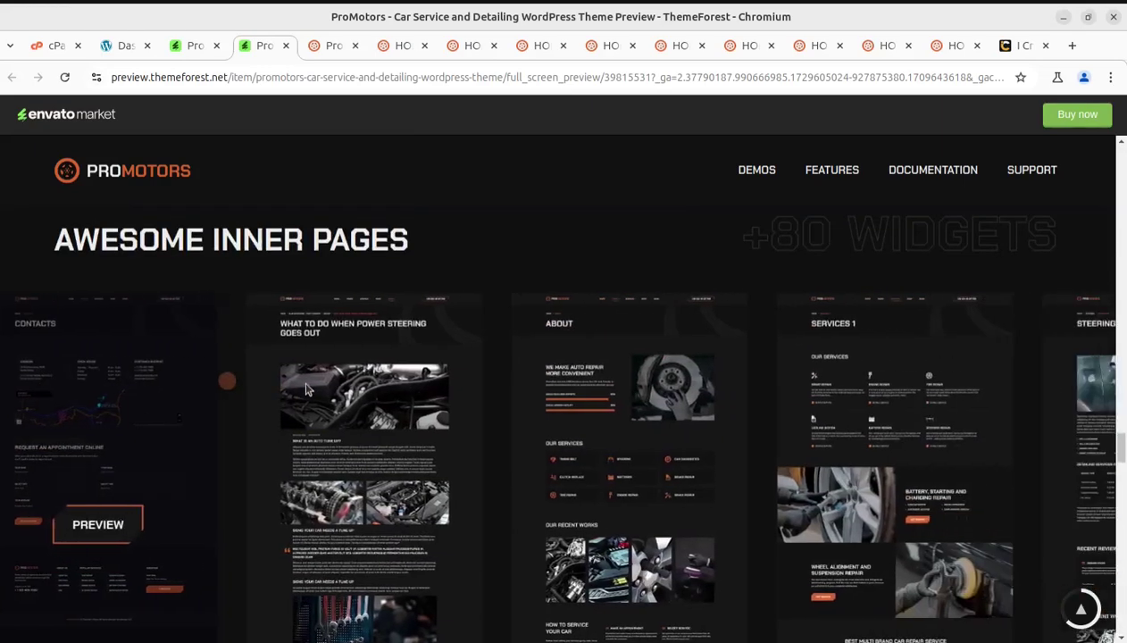
scroll(582, 369, "up", 4)
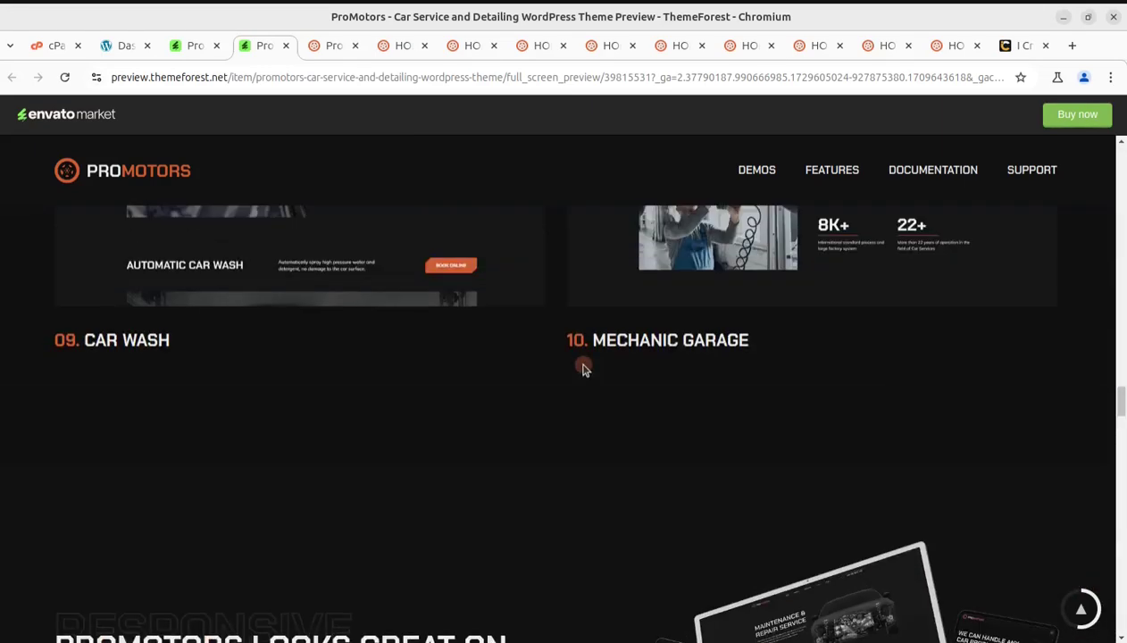
Go to the Demos section of the preview and examine the home page designs from Main Home to Mechanic Garage.
left_click(753, 172)
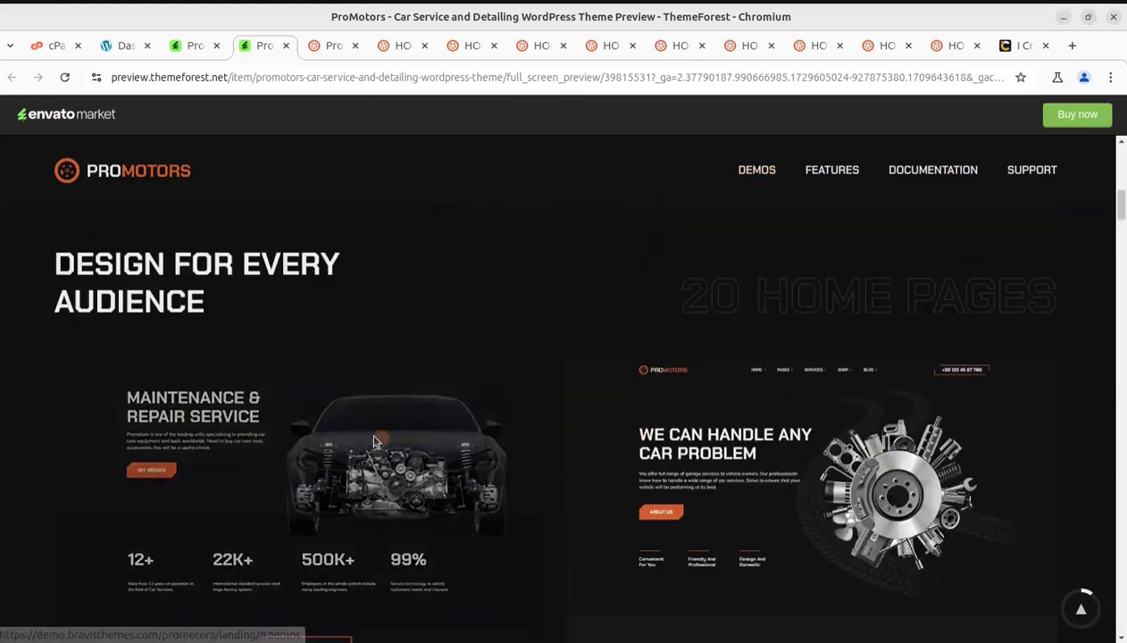
scroll(375, 429, "down", 2)
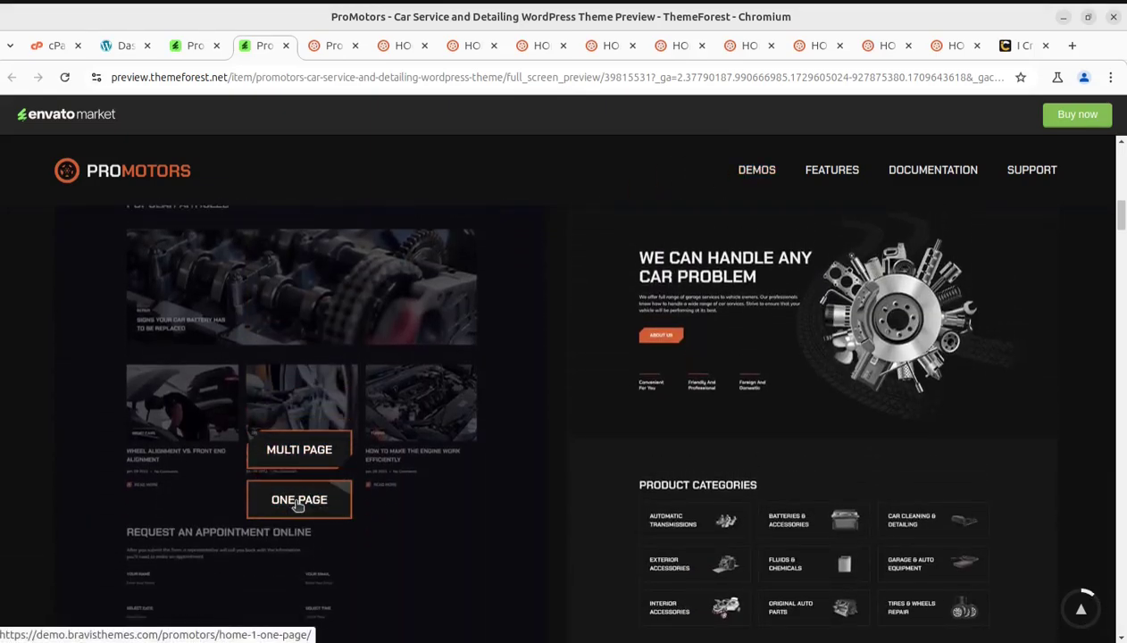
scroll(362, 463, "down", 2)
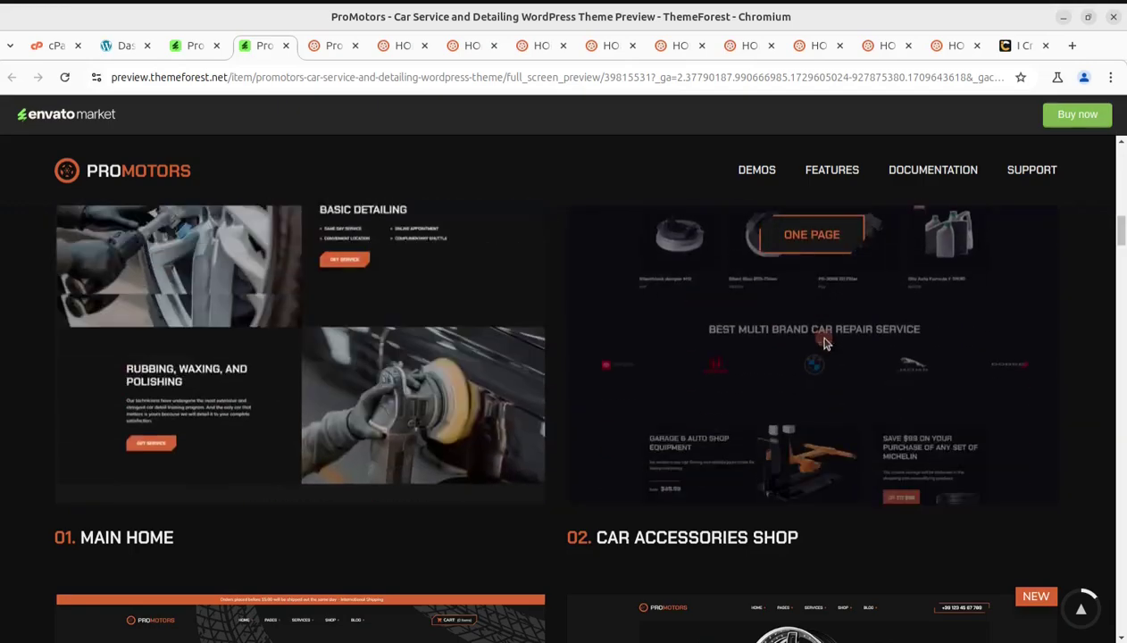
scroll(1057, 410, "down", 5)
scroll(1057, 413, "down", 2)
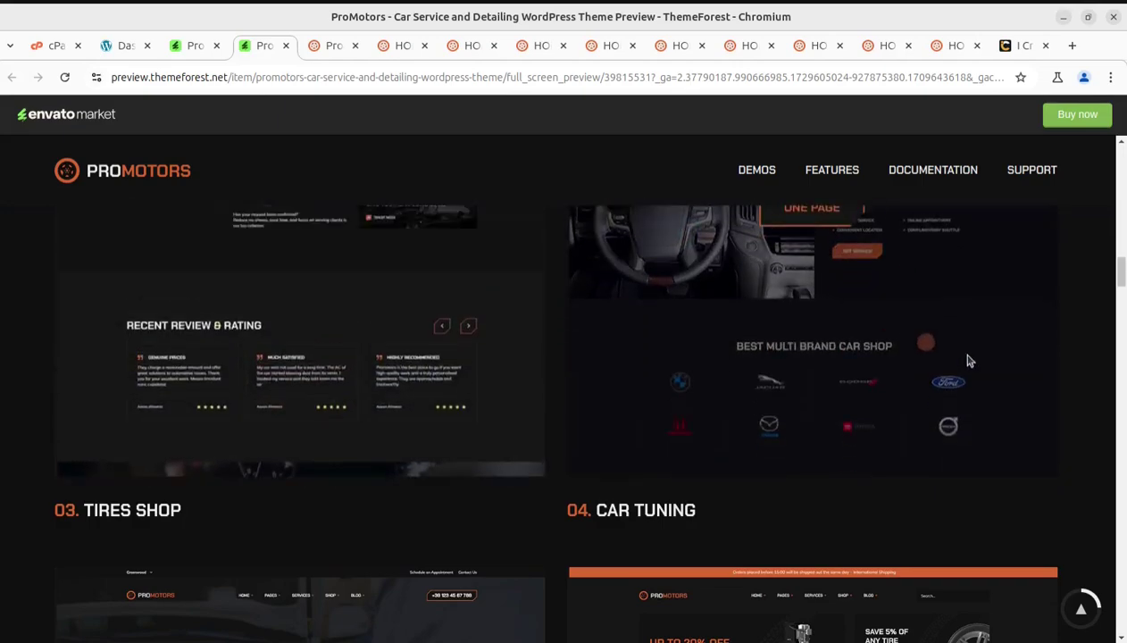
scroll(948, 366, "down", 4)
scroll(265, 413, "down", 3)
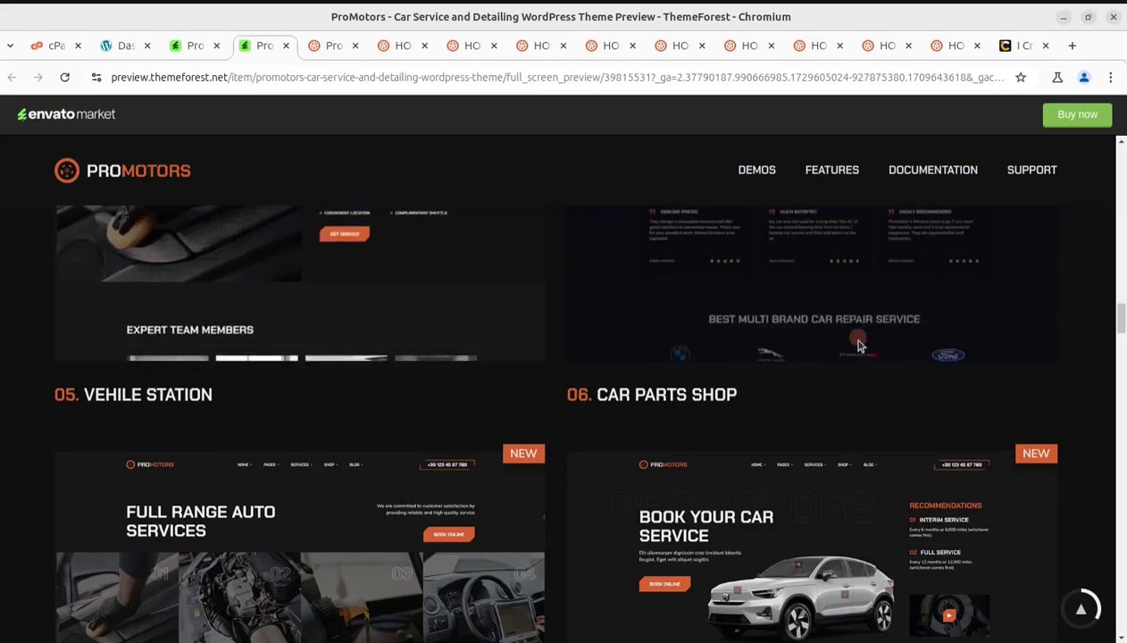
scroll(199, 527, "down", 5)
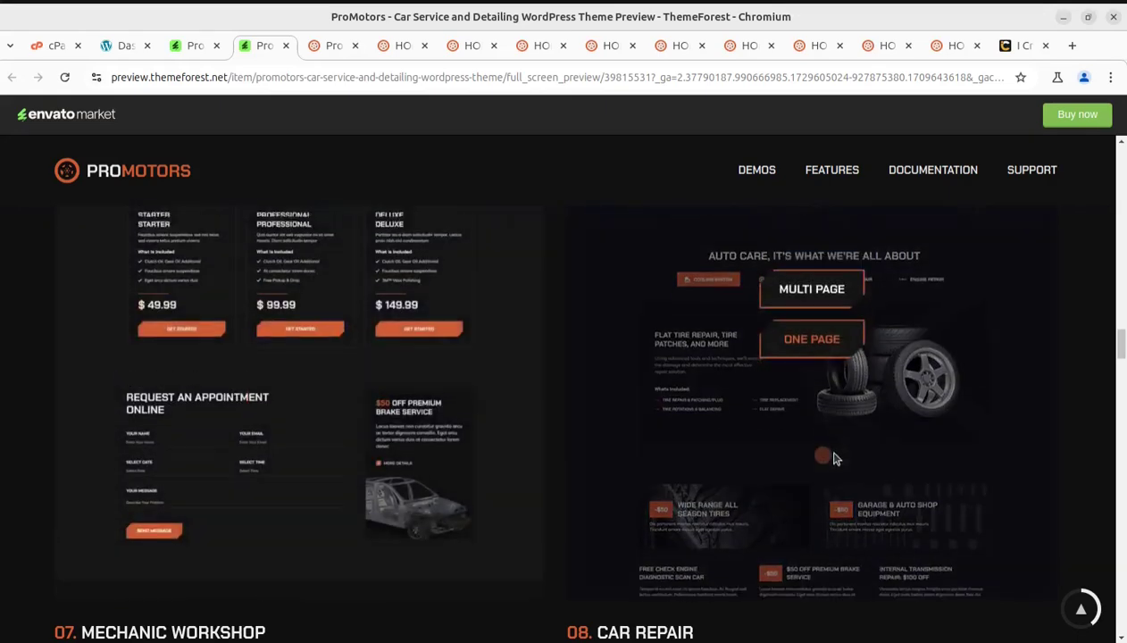
scroll(830, 454, "down", 4)
scroll(204, 490, "down", 4)
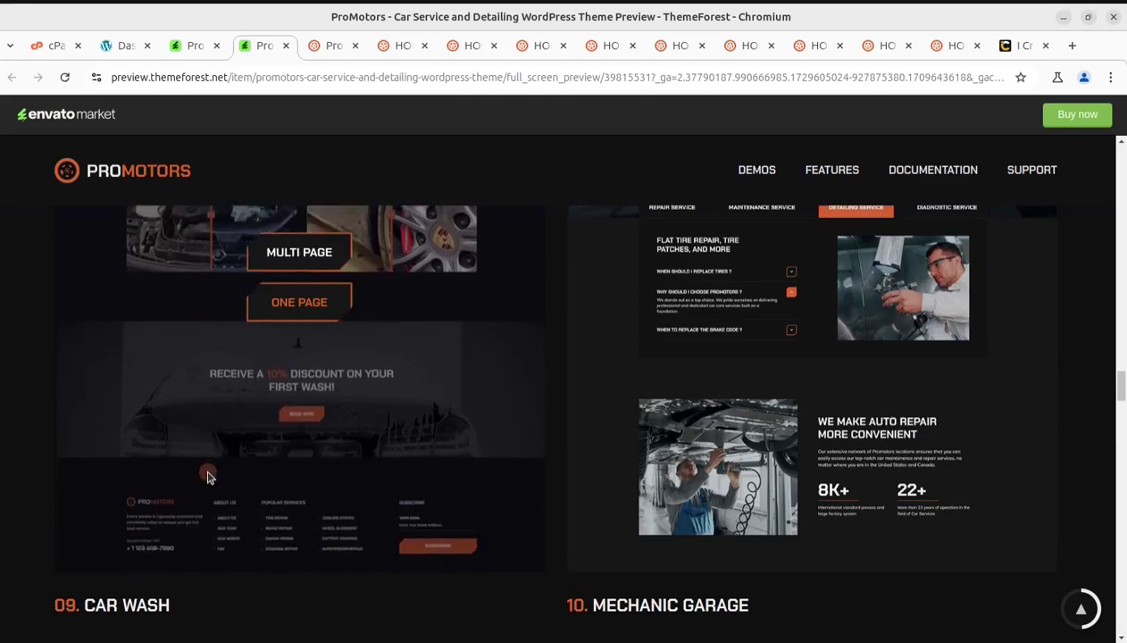
mouse_move(826, 410)
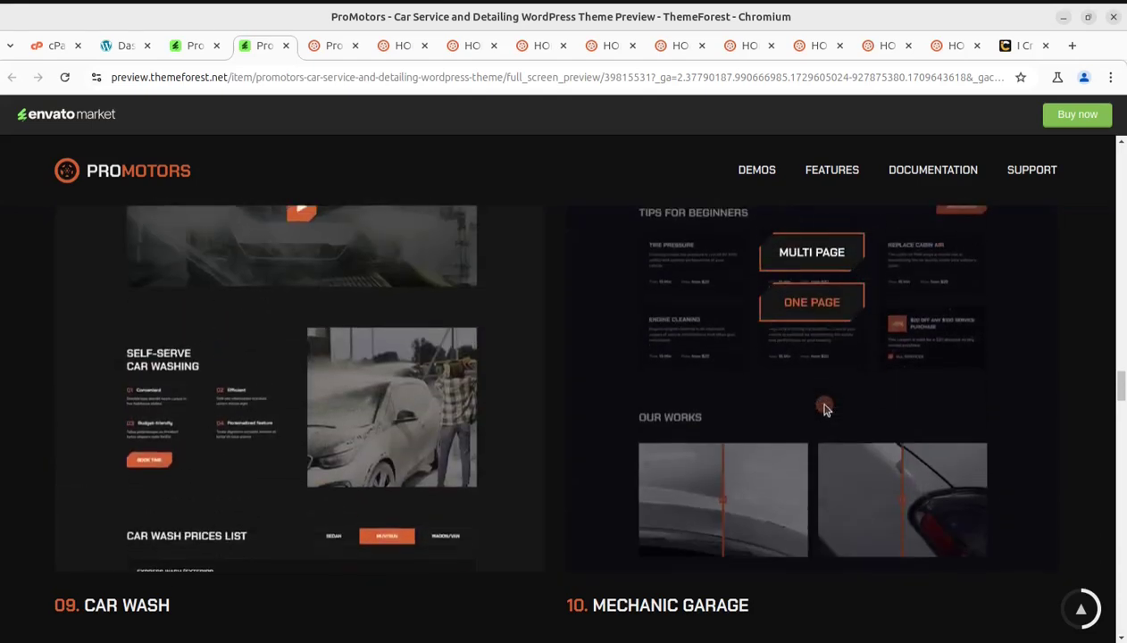
scroll(826, 410, "down", 3)
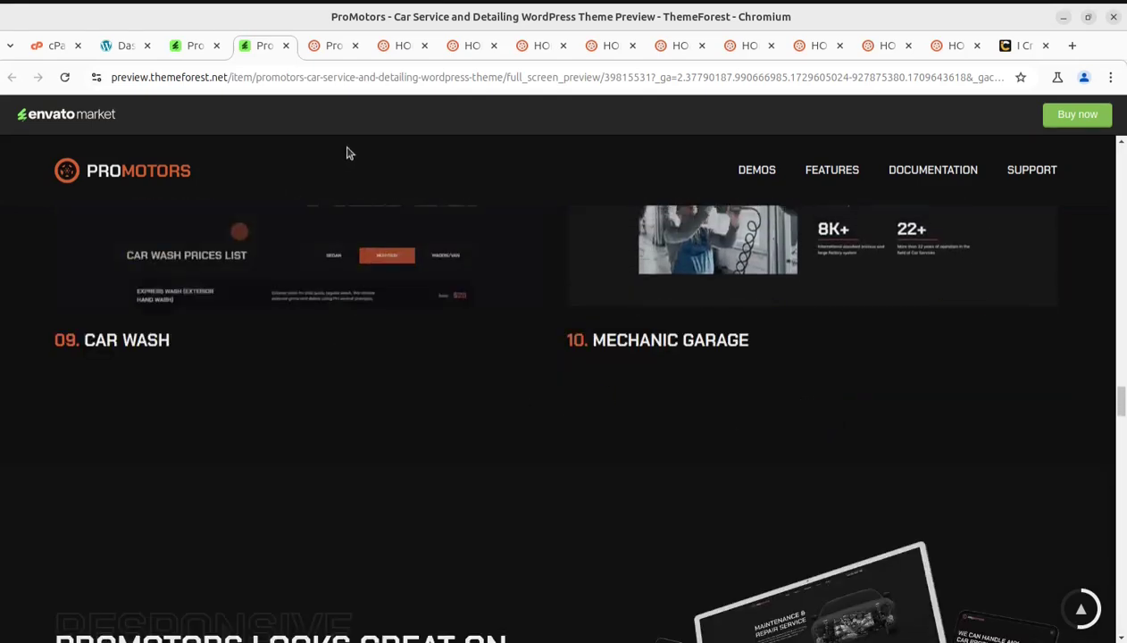
Switch to the ProMotors main home demo and look over its hero, statistics and video sections.
left_click(330, 45)
scroll(294, 440, "down", 7)
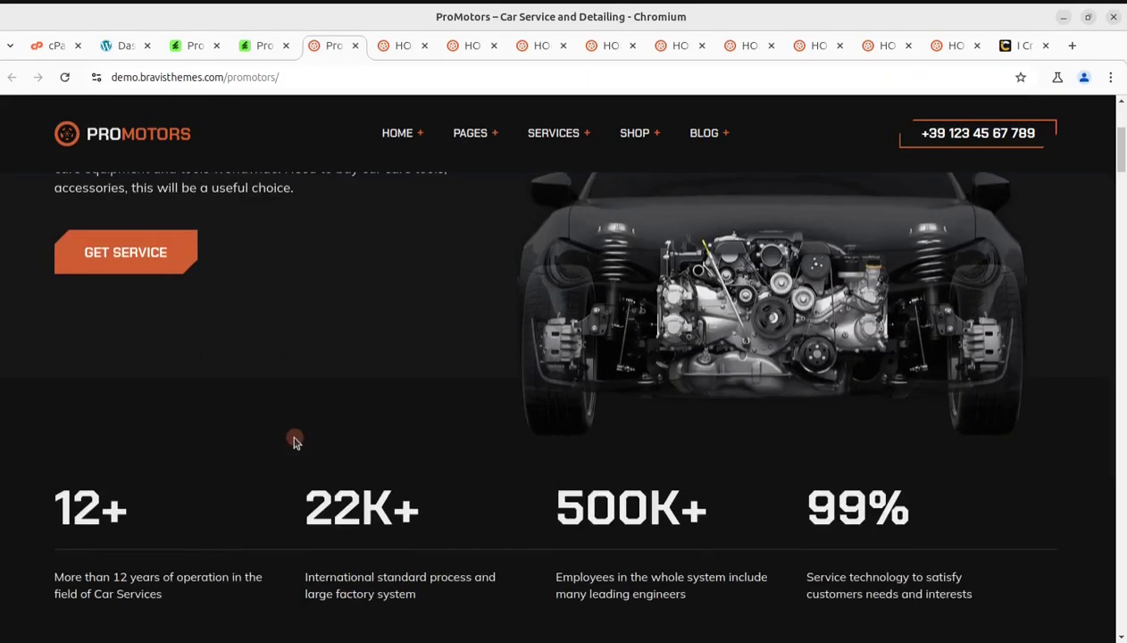
scroll(294, 440, "up", 6)
scroll(294, 440, "up", 2)
scroll(295, 440, "down", 10)
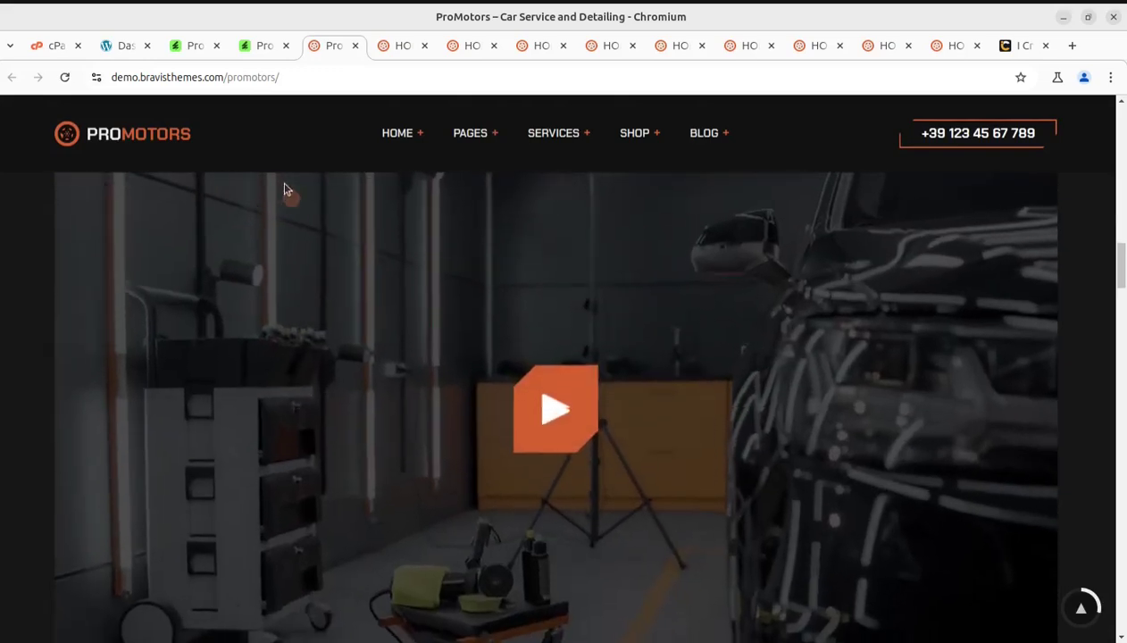
Look through the Home 2 and Home 3 demo pages.
left_click(381, 50)
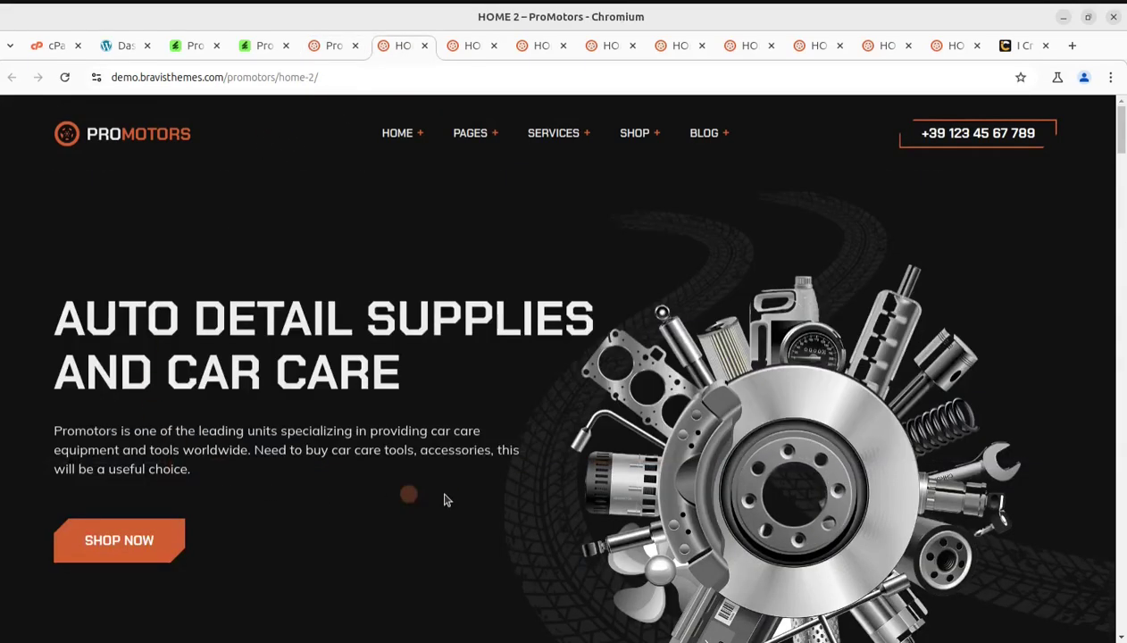
scroll(445, 498, "down", 3)
scroll(445, 499, "down", 15)
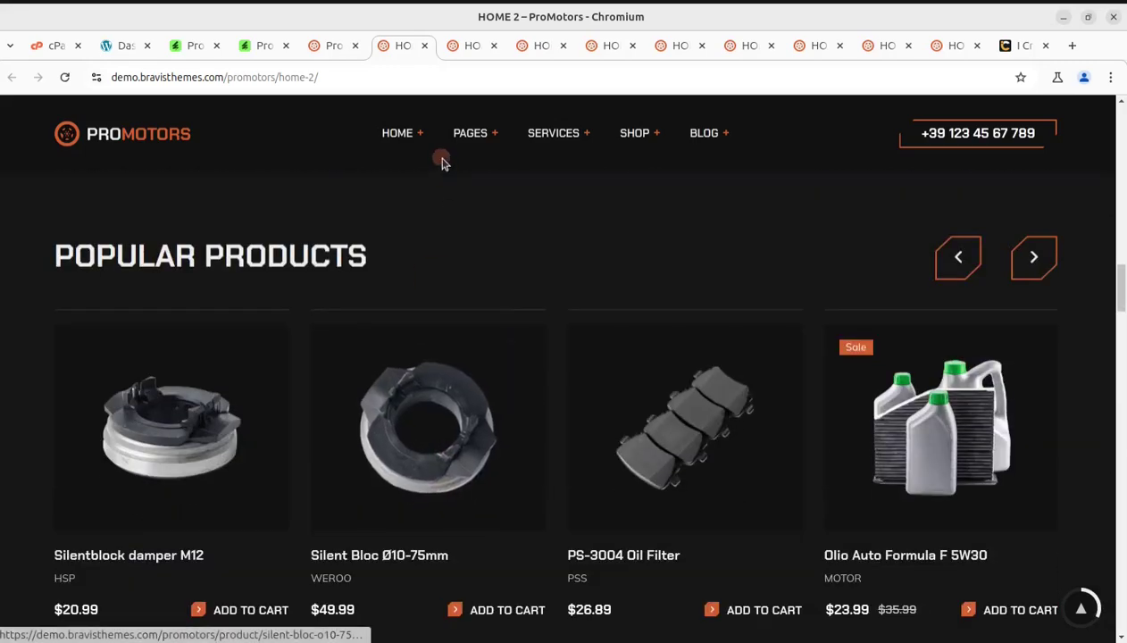
left_click(460, 49)
scroll(377, 432, "down", 15)
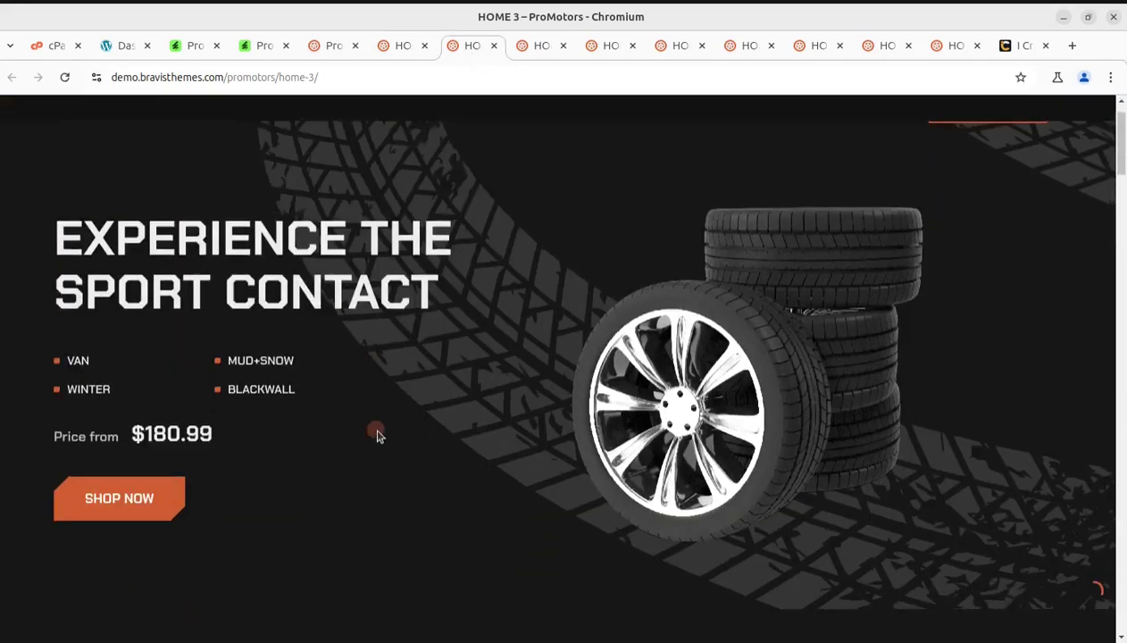
scroll(388, 437, "down", 1)
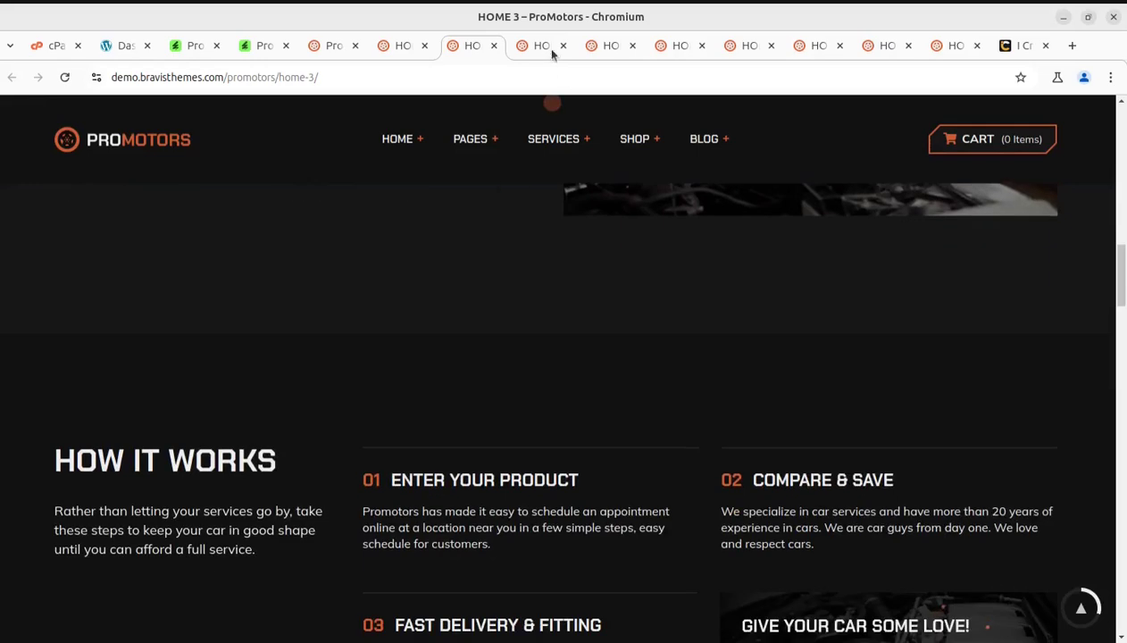
Look through the Home 4 demo page, including its wheel banner, products and support sections.
left_click(543, 47)
scroll(604, 530, "down", 3)
scroll(604, 531, "up", 3)
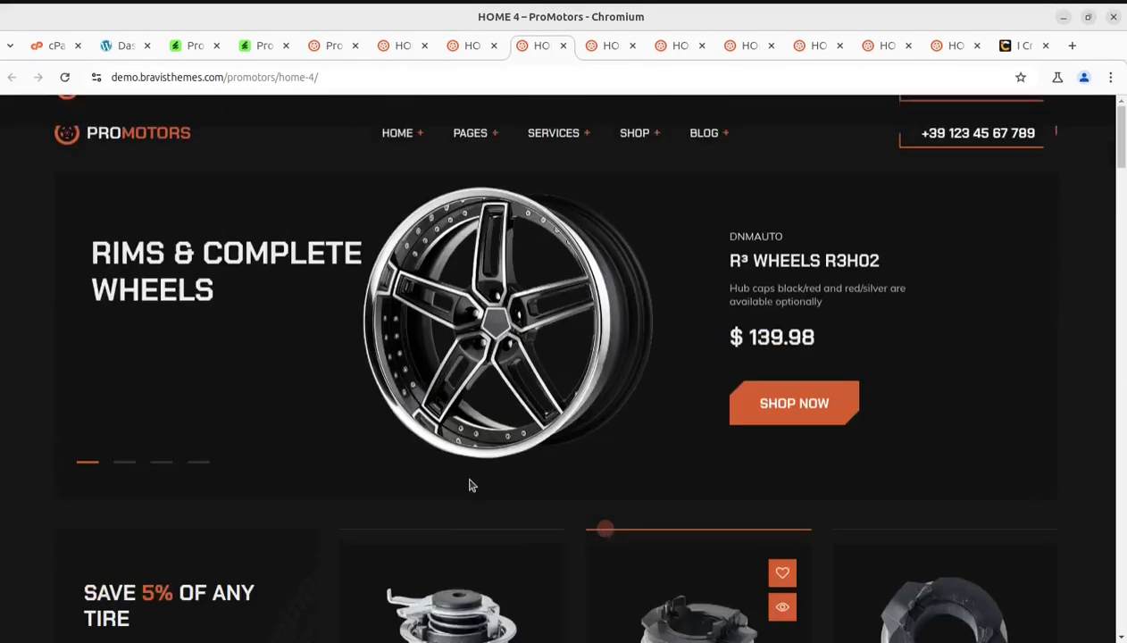
scroll(632, 399, "down", 3)
scroll(632, 404, "down", 3)
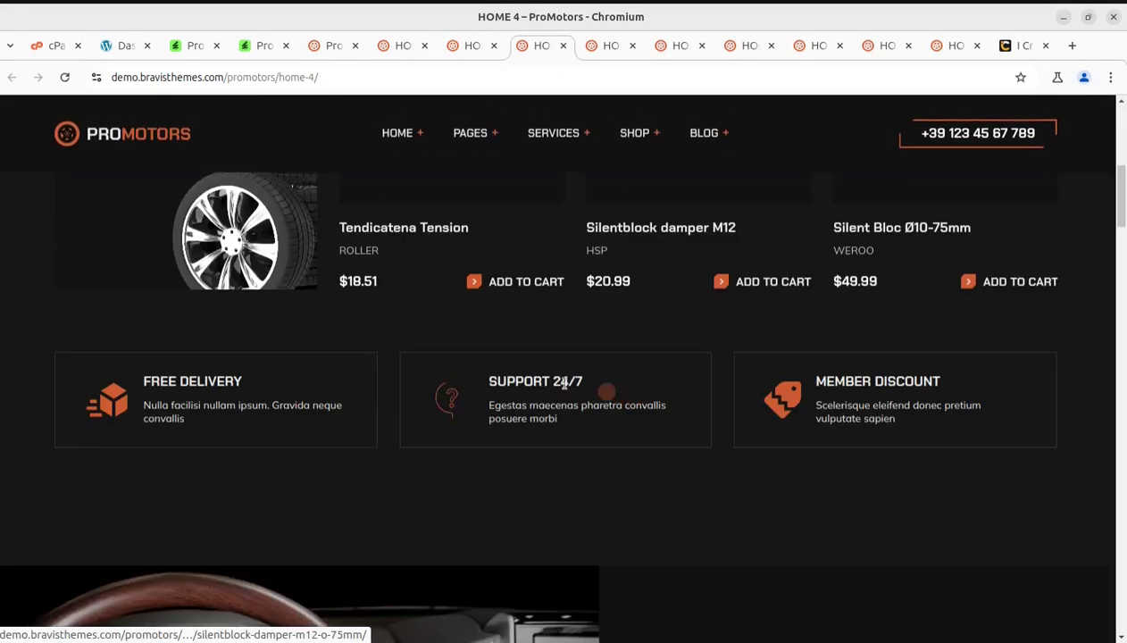
Look through the Home 5 and Home 6 demo pages.
left_click(610, 47)
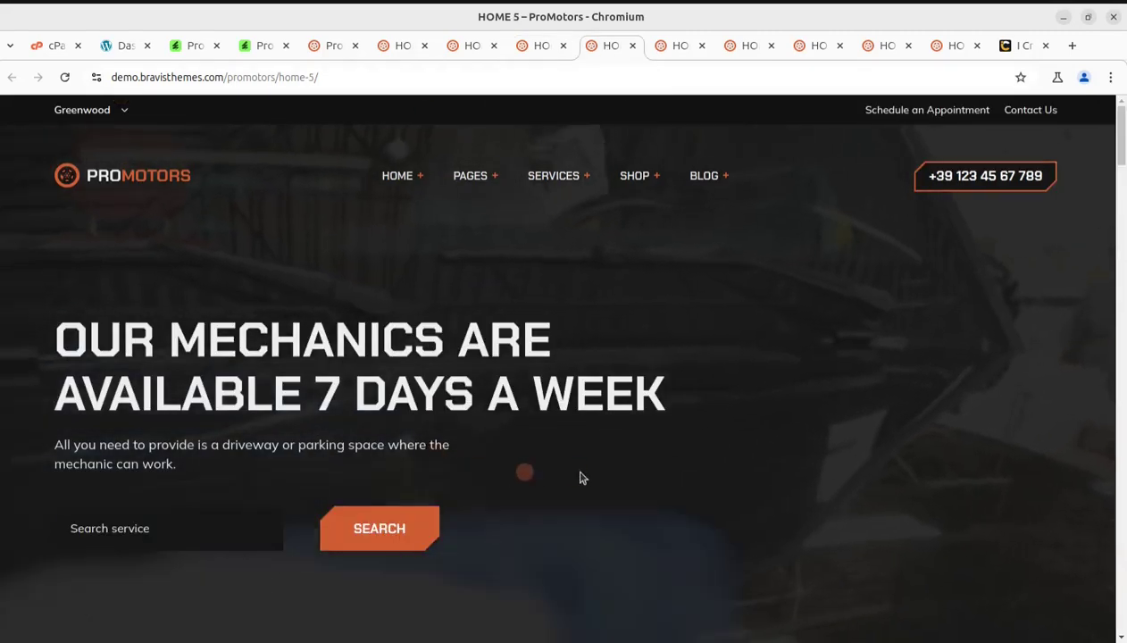
scroll(581, 473, "down", 10)
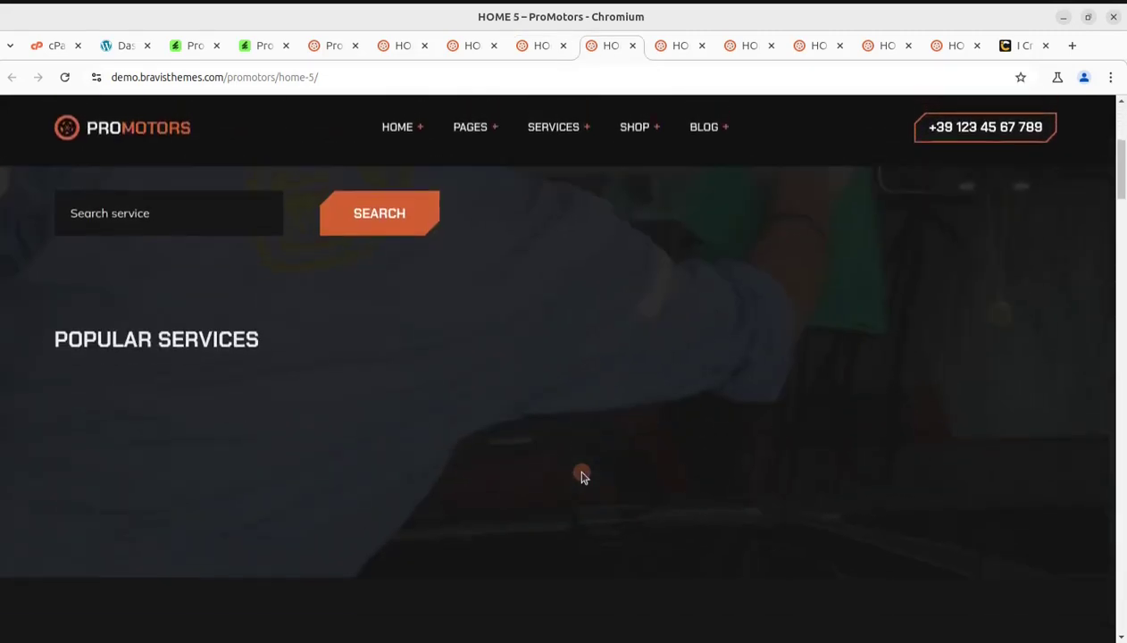
left_click(678, 49)
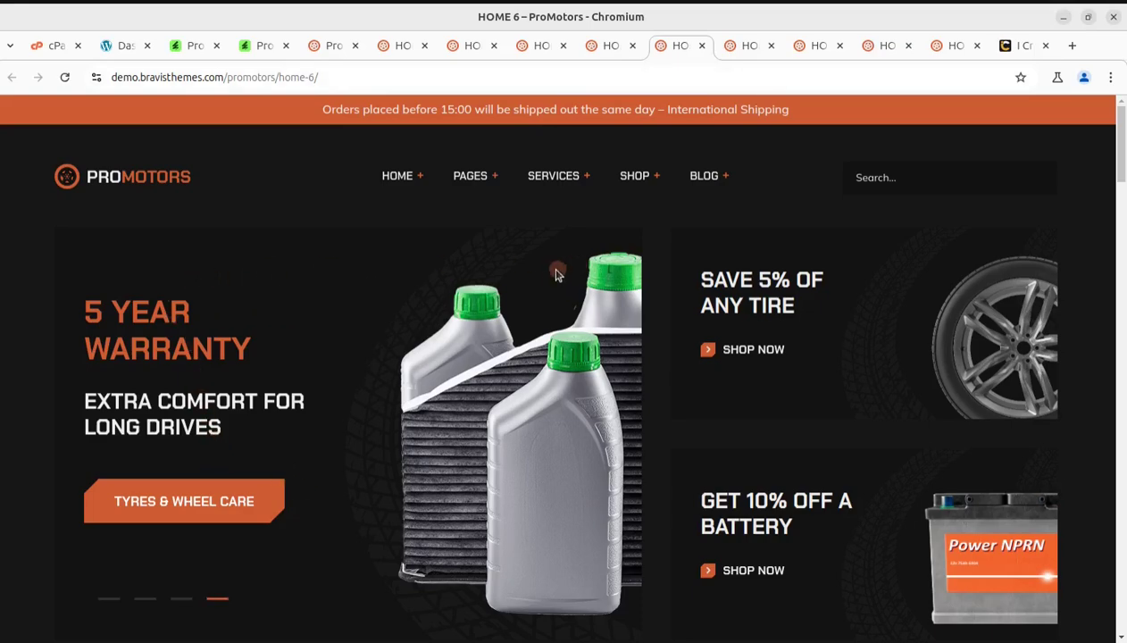
scroll(590, 393, "down", 8)
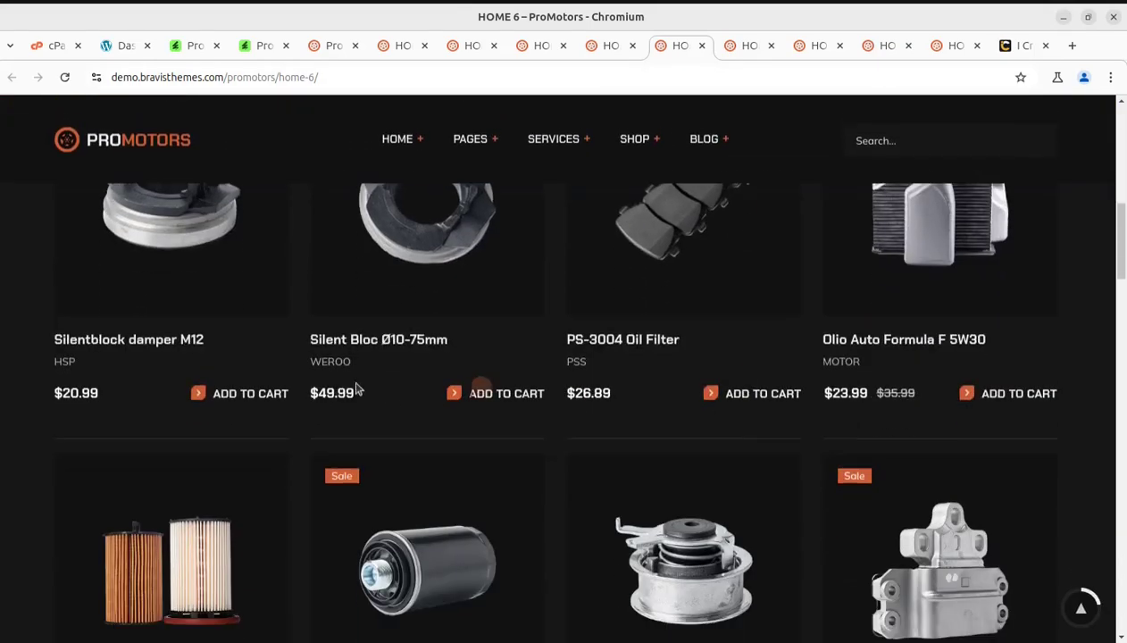
scroll(382, 389, "down", 3)
View the opening sections of the Home 7, Home 8, Home 9 and Home 10 demos.
left_click(744, 45)
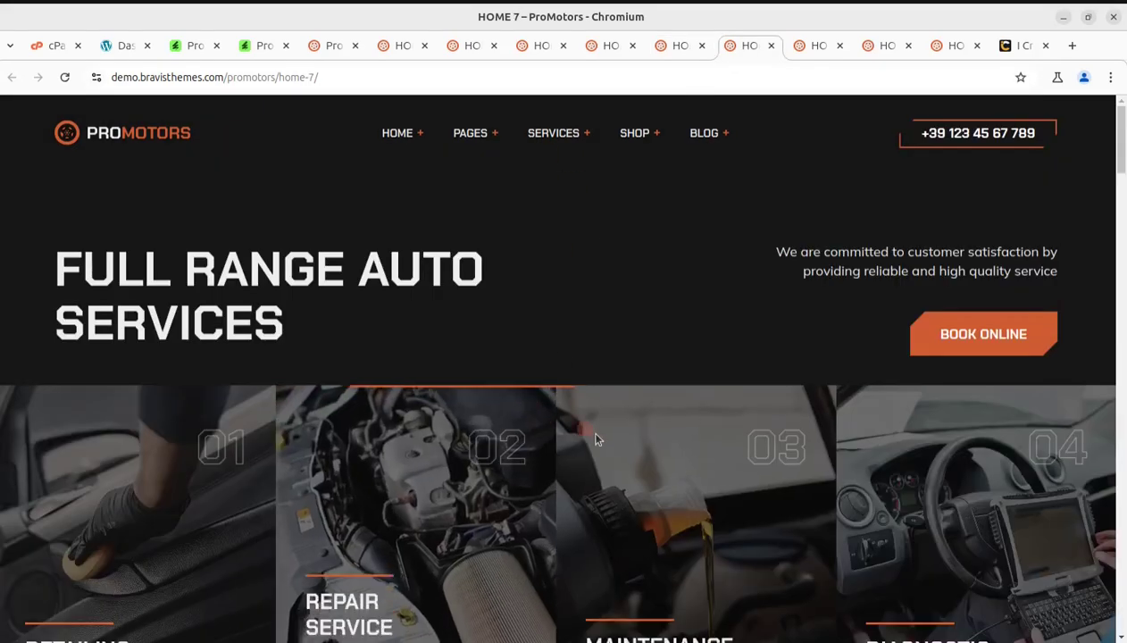
left_click(808, 47)
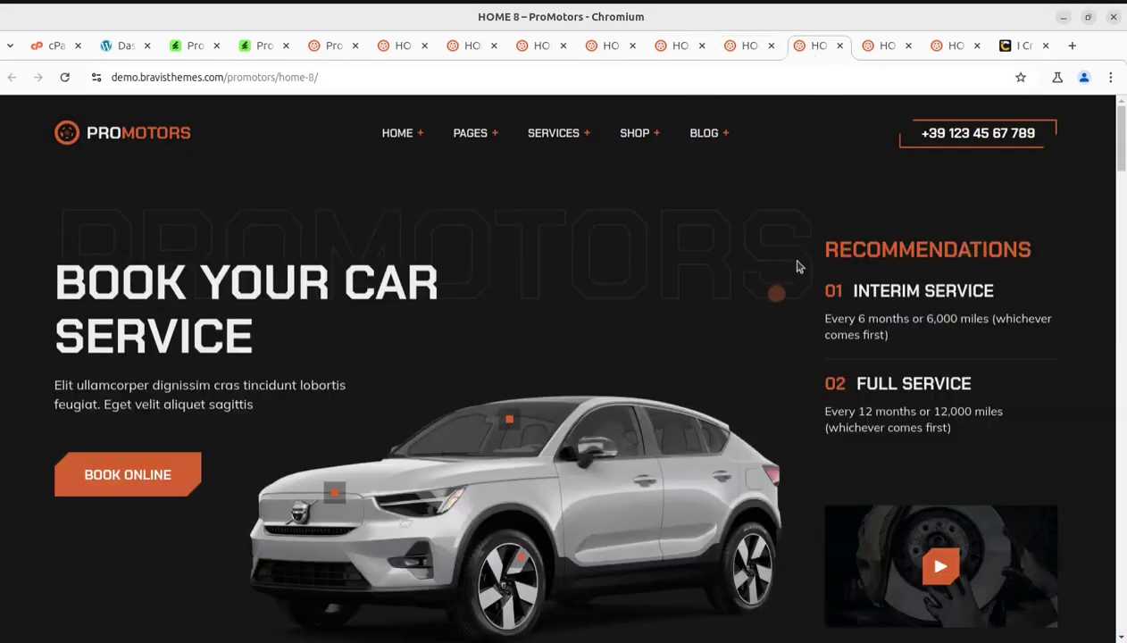
left_click(879, 52)
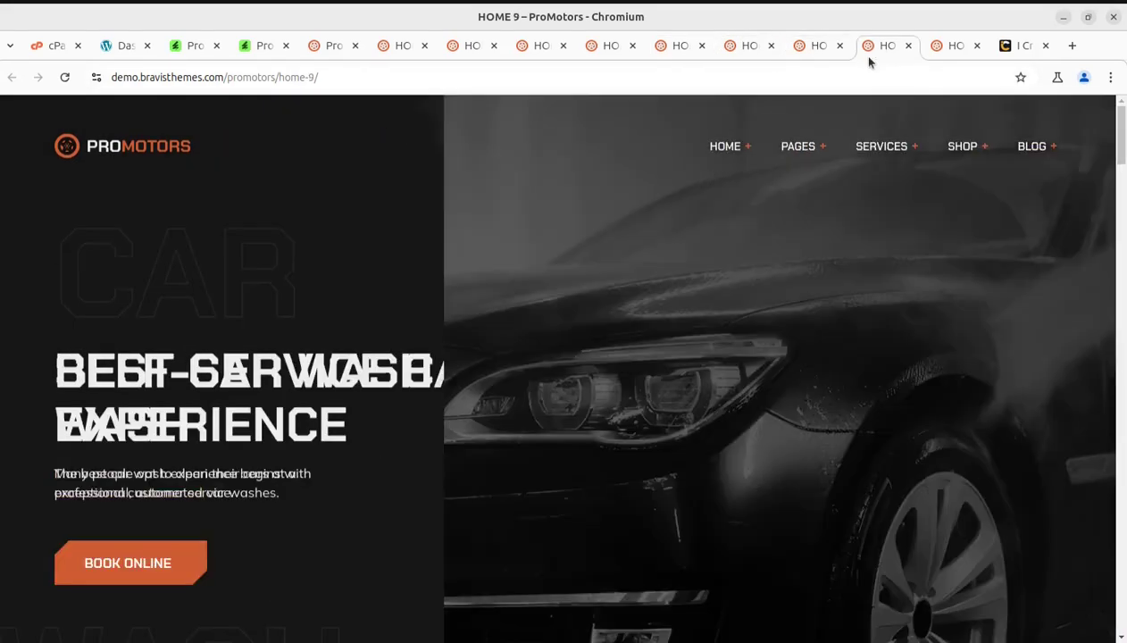
left_click(954, 47)
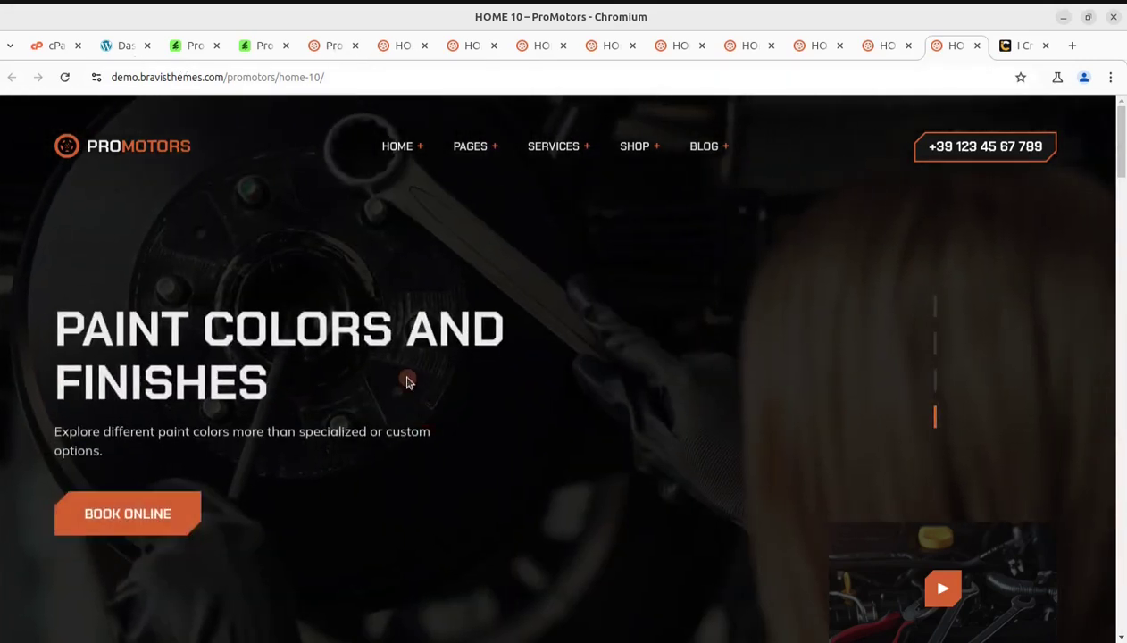
View the cPanel Tools page and switch to the WordPress admin dashboard.
left_click(52, 47)
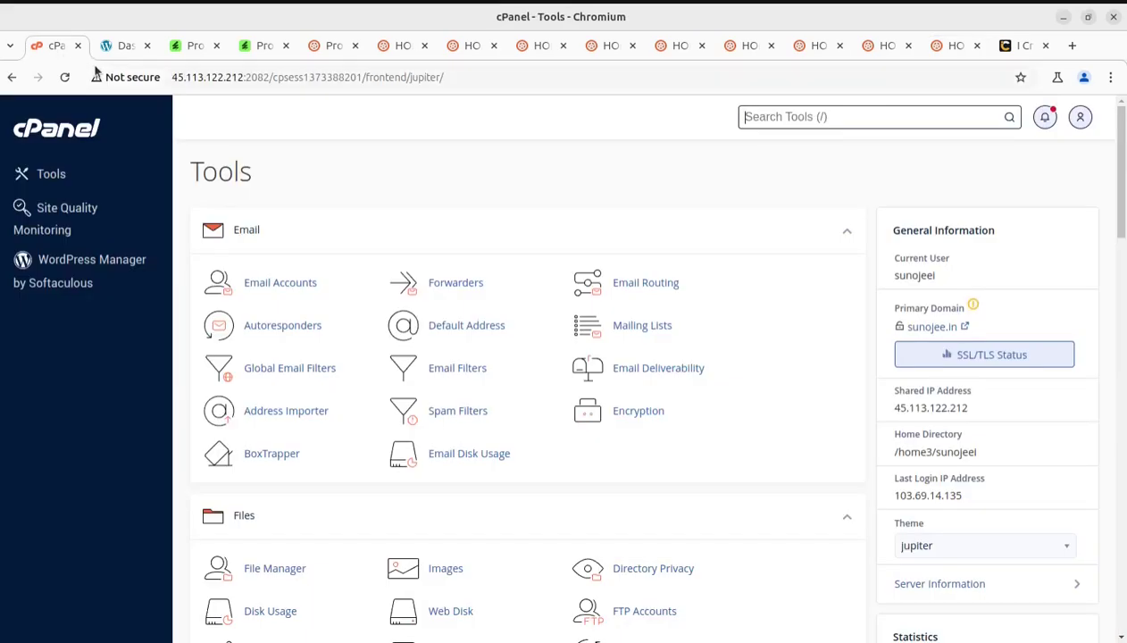
left_click(123, 47)
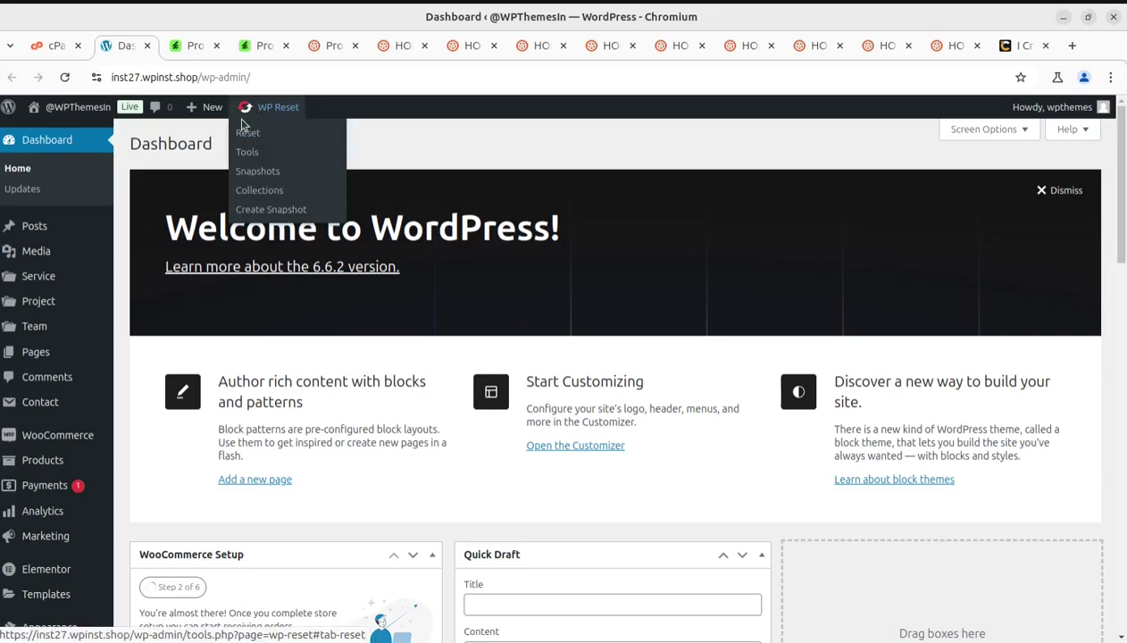
Activate the Twenty Twenty-Four theme, check the site's front page and return to the Add Themes page.
left_click(46, 48)
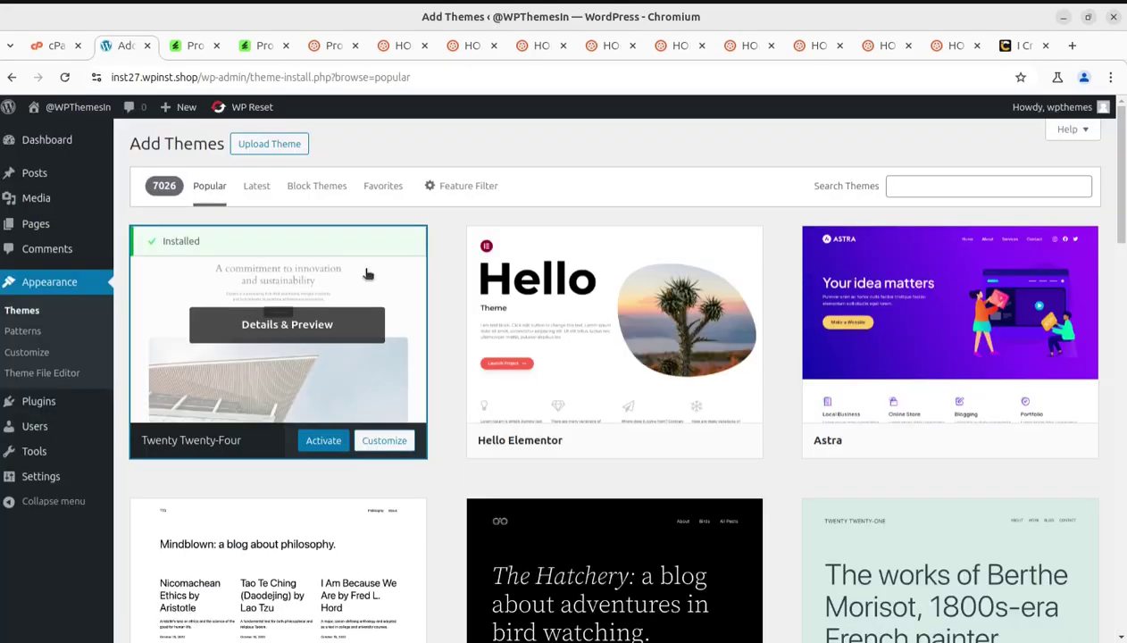
mouse_move(54, 109)
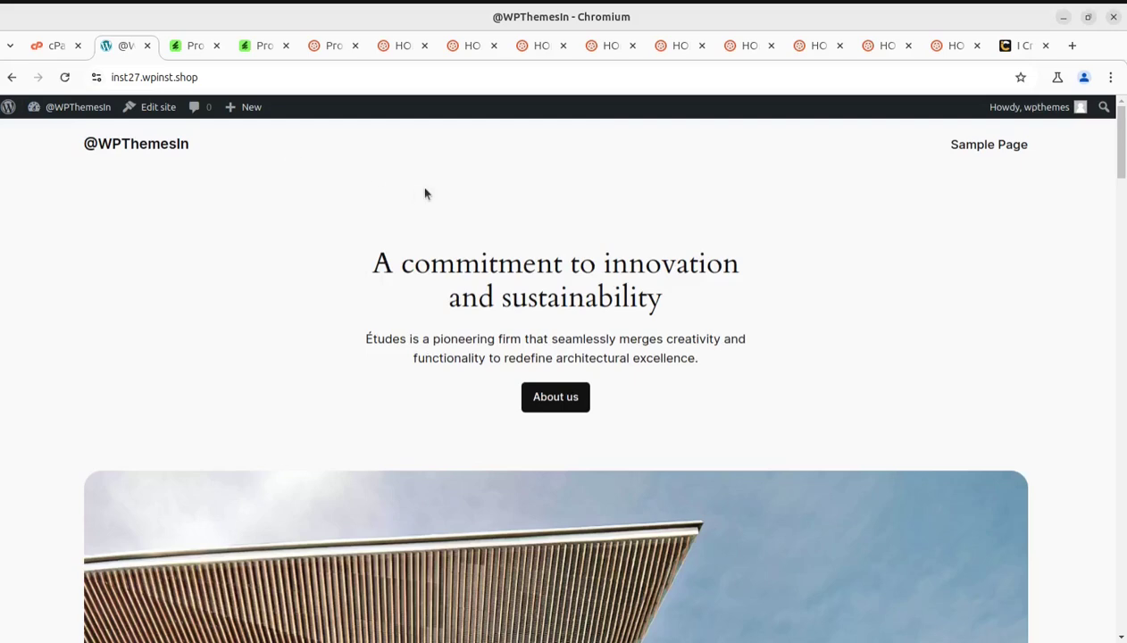
left_click(14, 77)
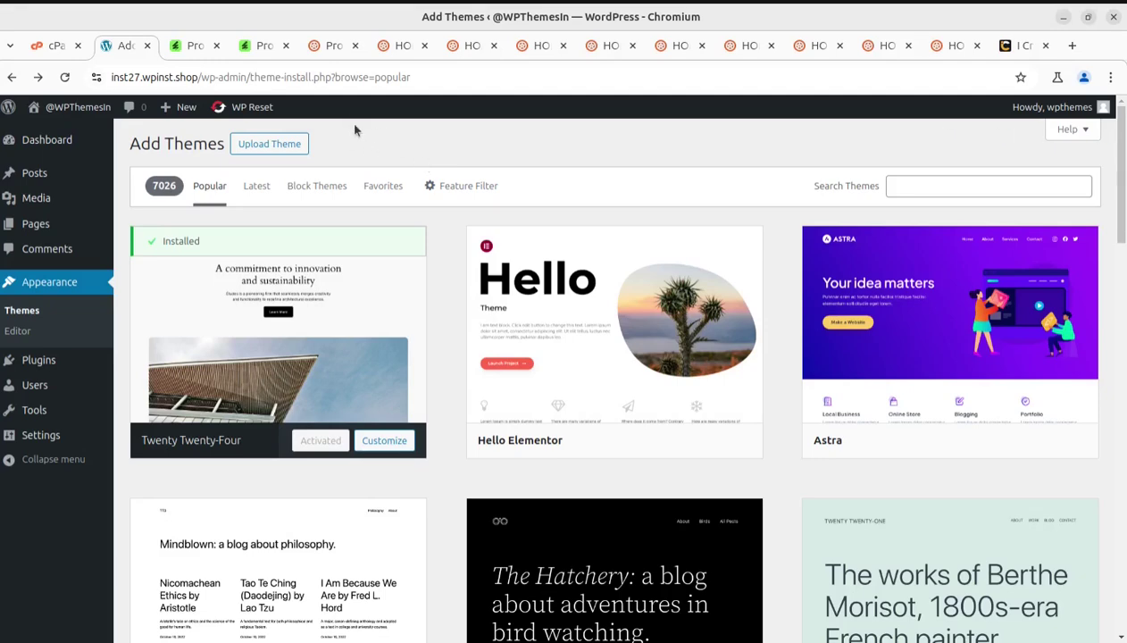
Review the ProMotors item page on ThemeForest, examining the theme's price, publication date and author.
left_click(185, 45)
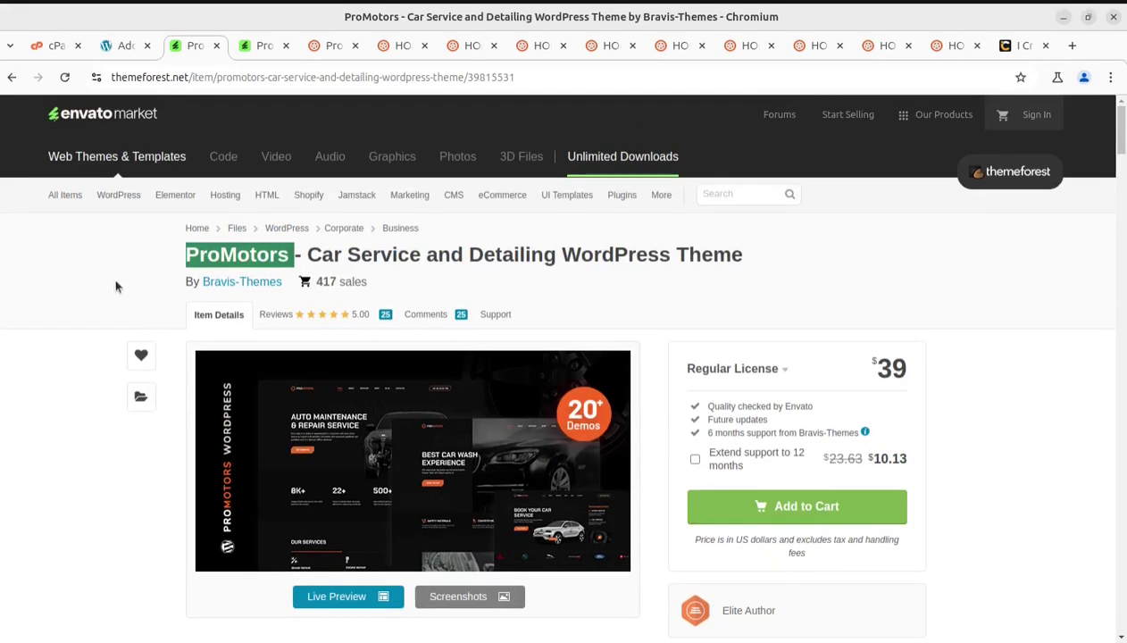
left_click(113, 281)
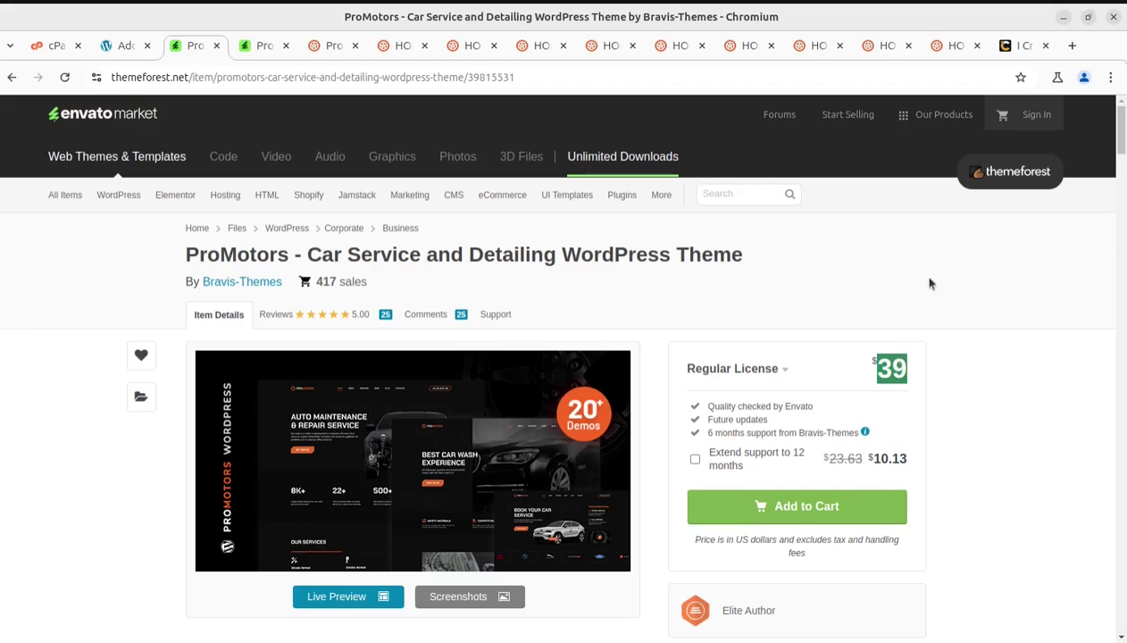
scroll(929, 284, "down", 2)
scroll(929, 284, "down", 3)
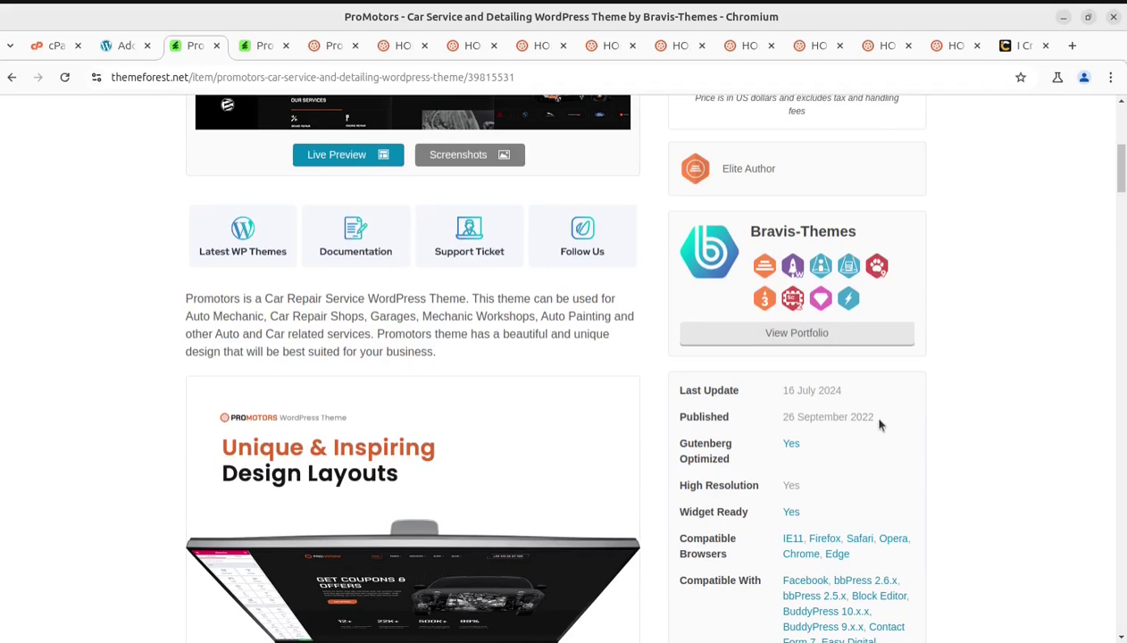
left_click_drag(880, 426, 799, 415)
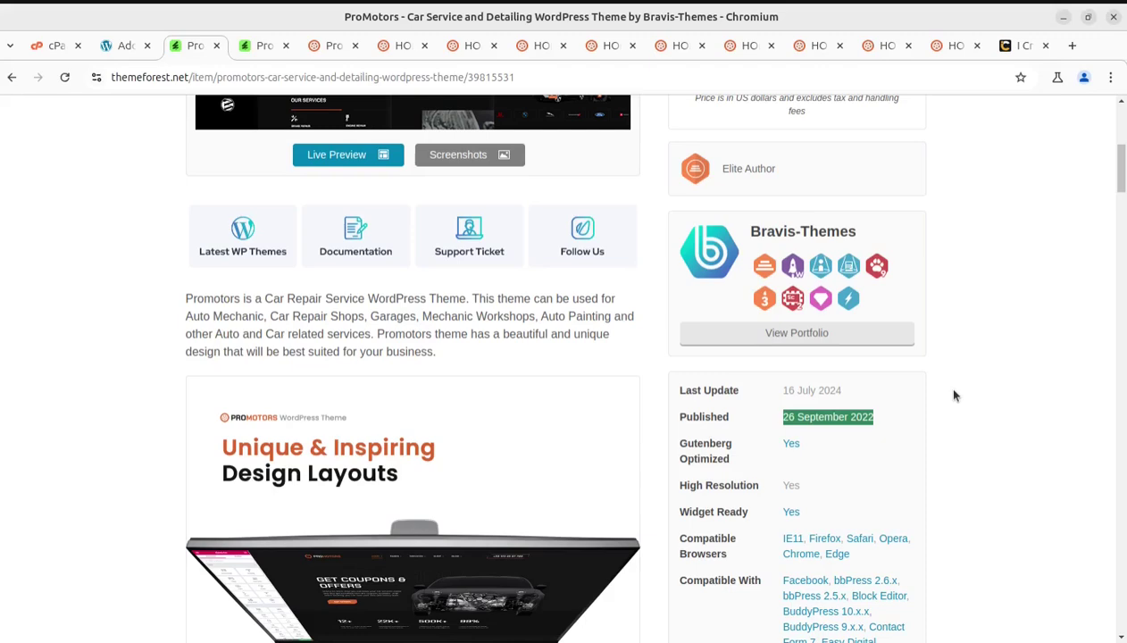
scroll(795, 443, "up", 4)
scroll(485, 350, "up", 1)
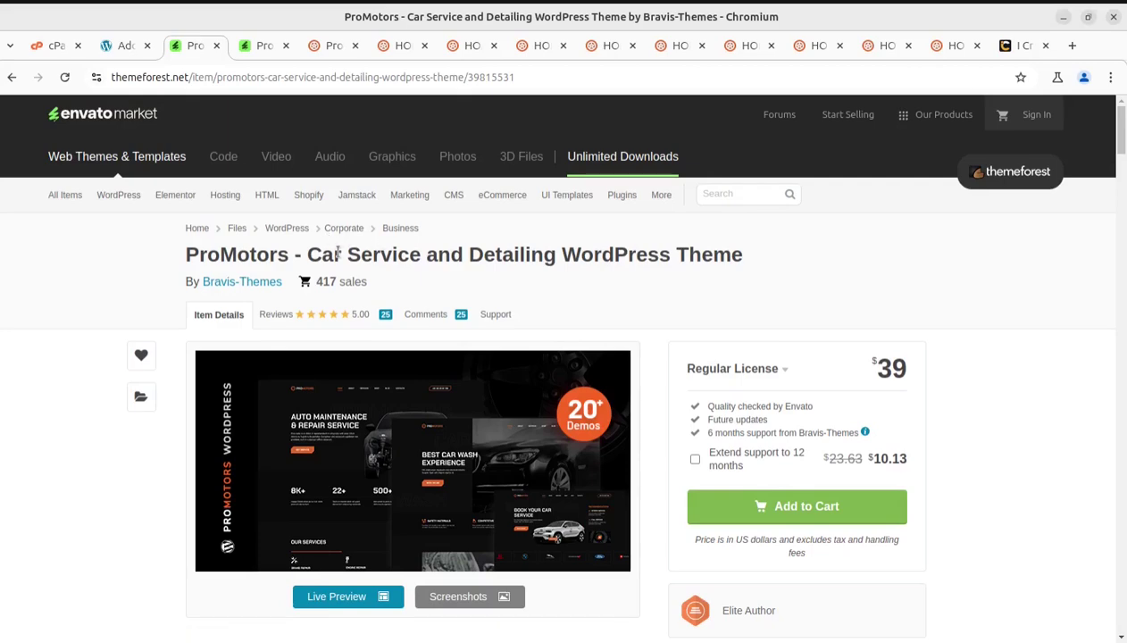
scroll(836, 309, "down", 3)
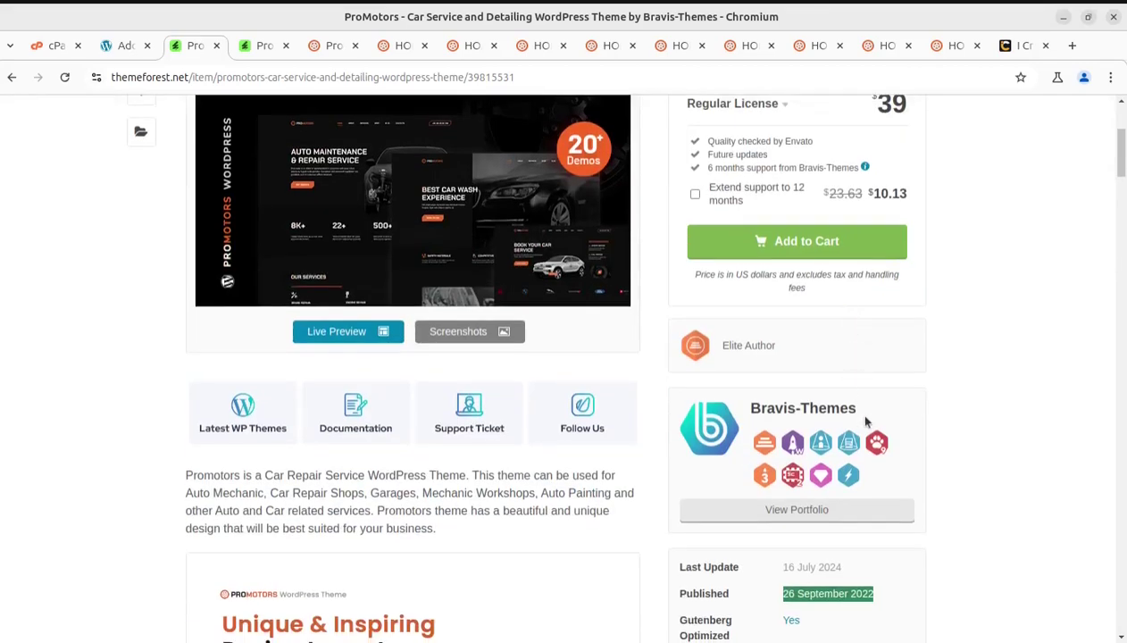
left_click_drag(865, 409, 761, 402)
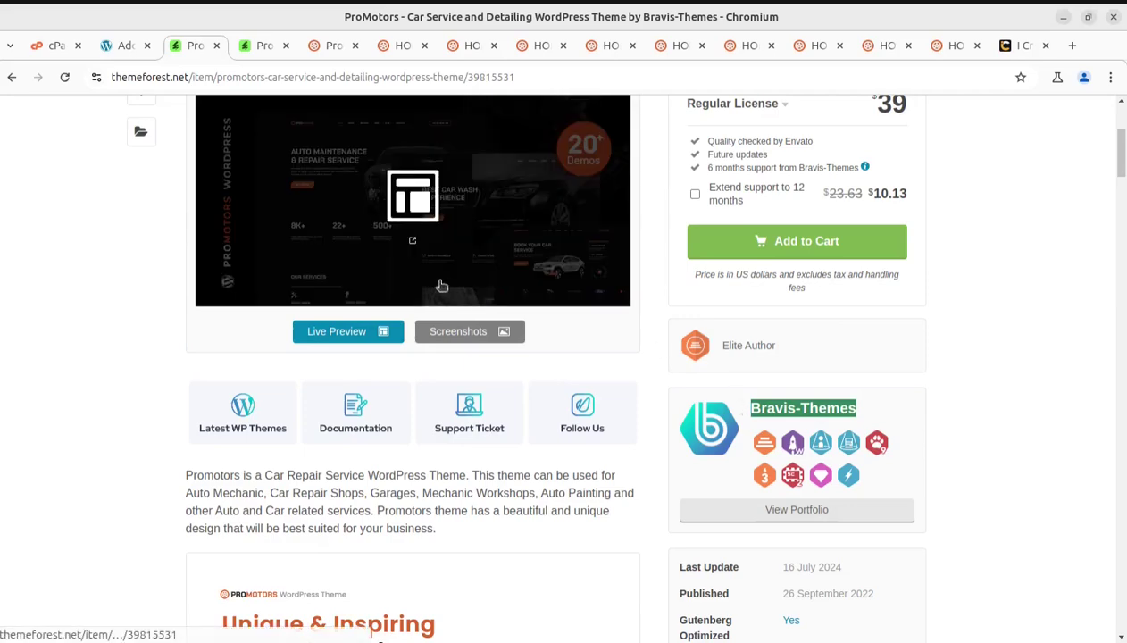
View the WordPress Add Themes page and the cPanel Tools page.
left_click(120, 46)
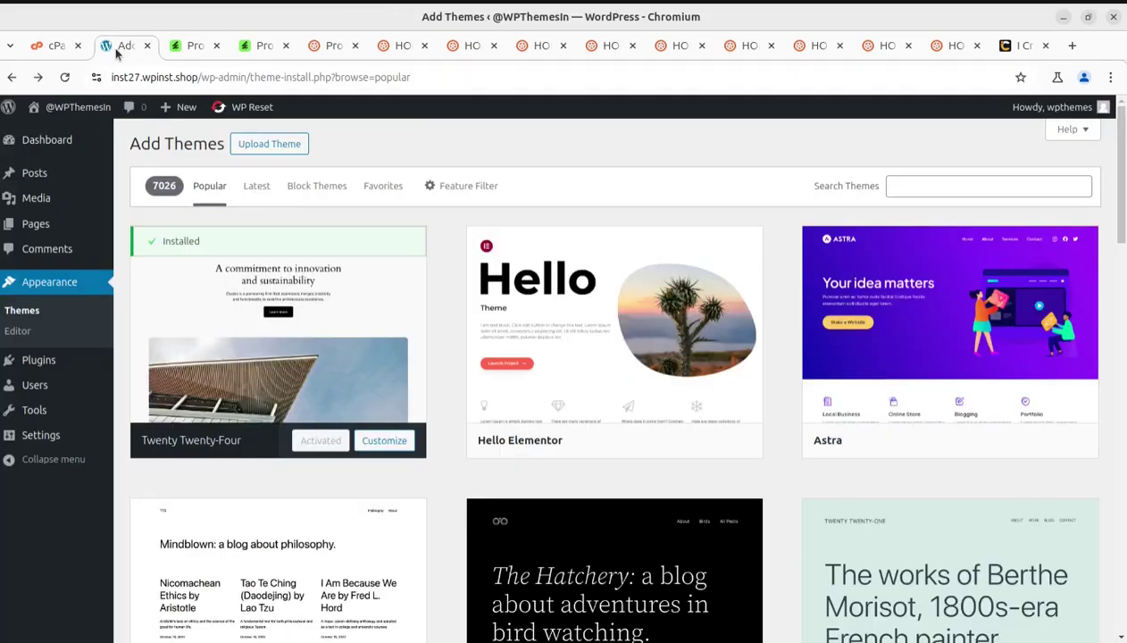
mouse_move(75, 110)
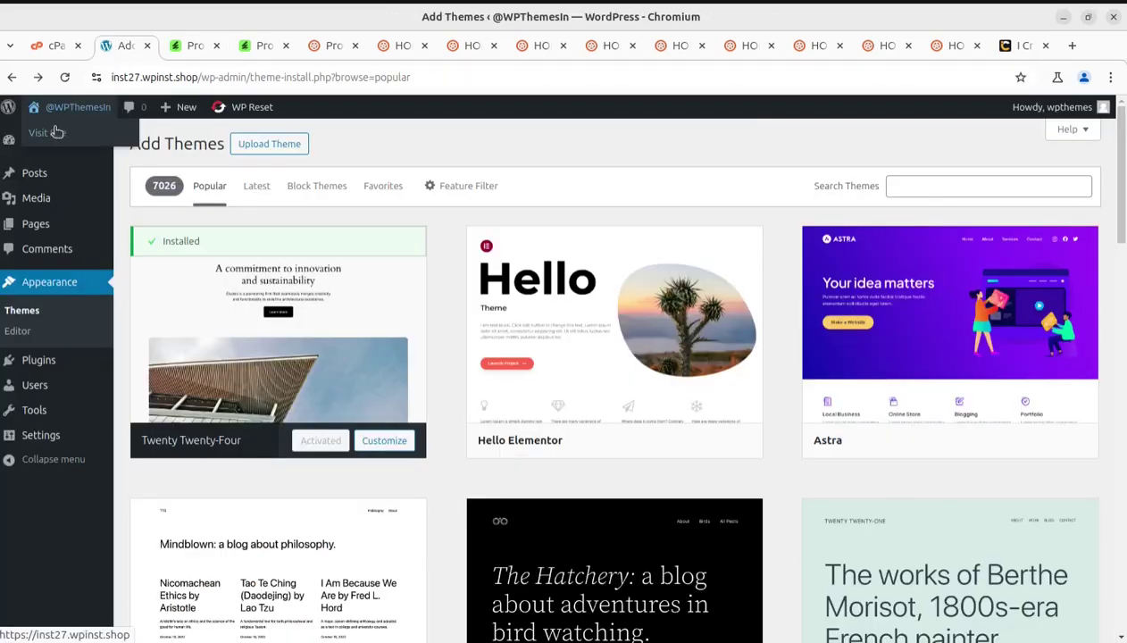
left_click(51, 48)
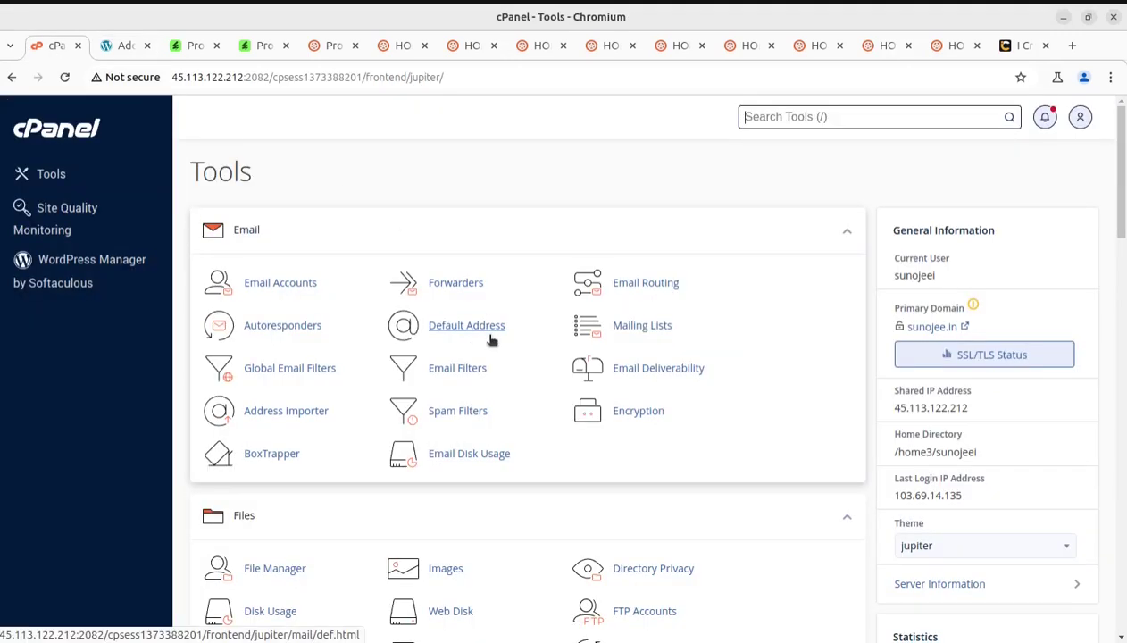
scroll(897, 321, "down", 2)
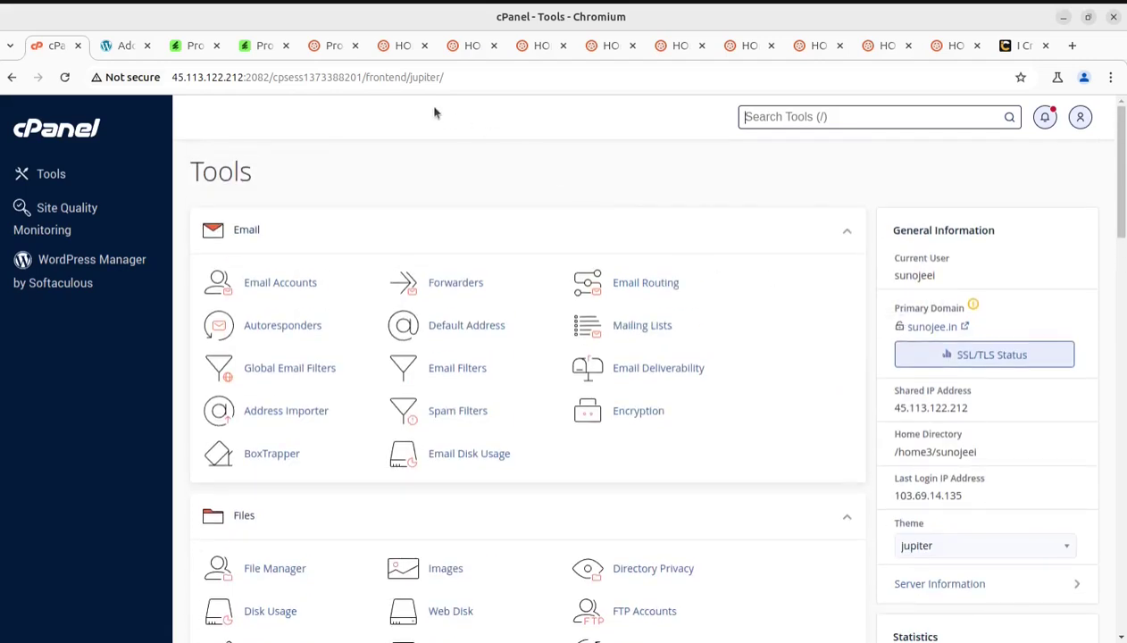
Switch to the Files app and look through the Theme Install and Plugins folders of the Promotors_v1.0.4 download.
key("alt+Tab")
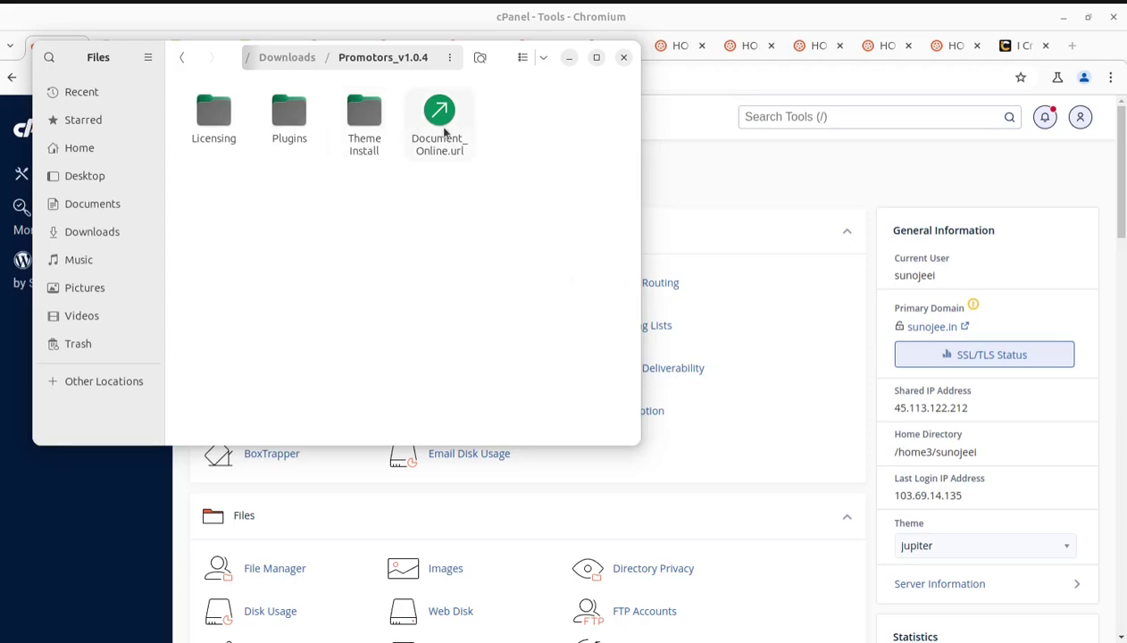
double_click(364, 125)
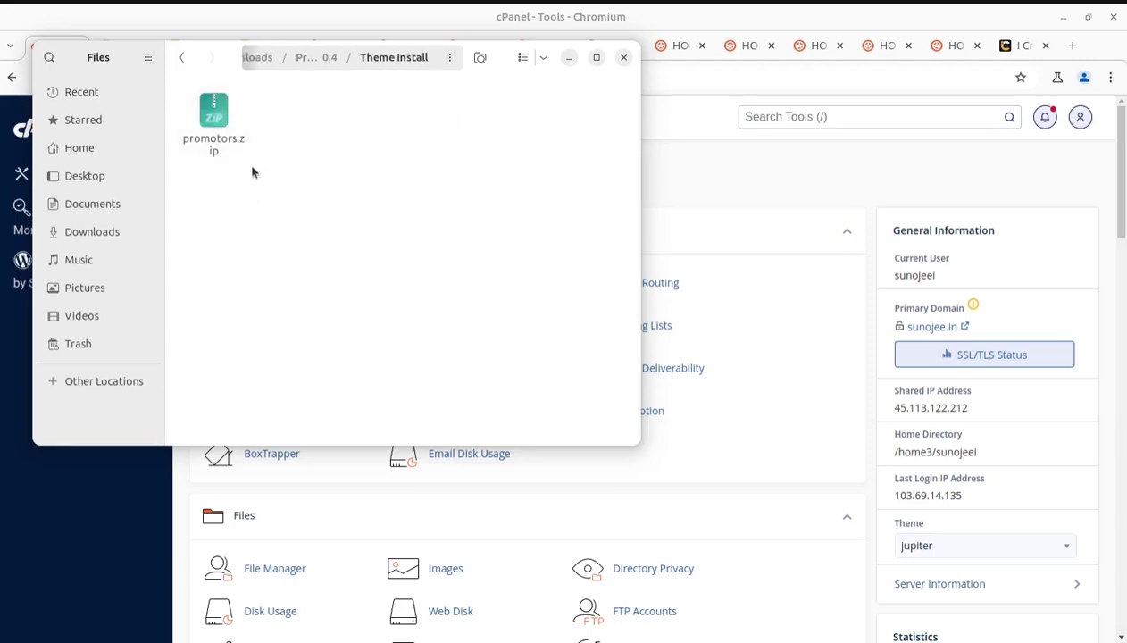
left_click(223, 144)
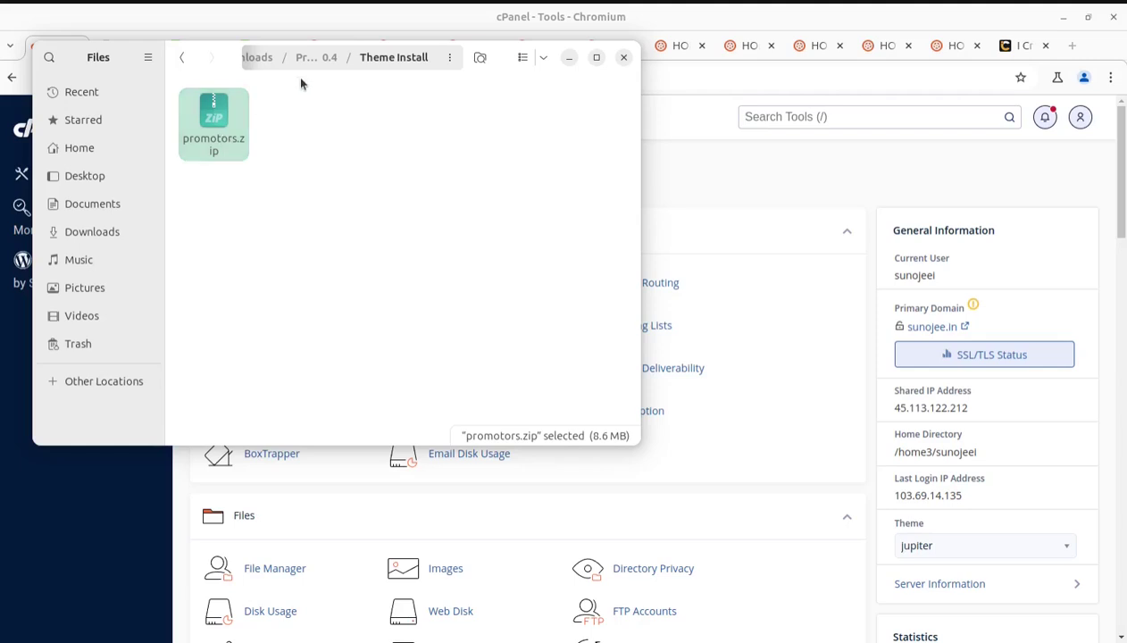
left_click(317, 58)
double_click(287, 114)
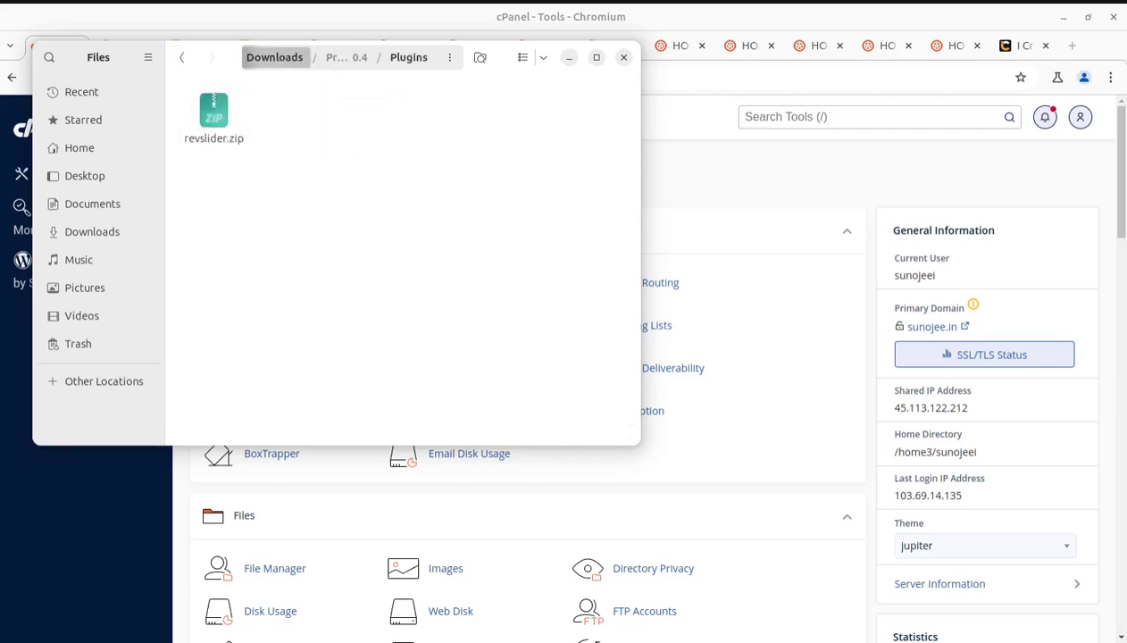
left_click(274, 58)
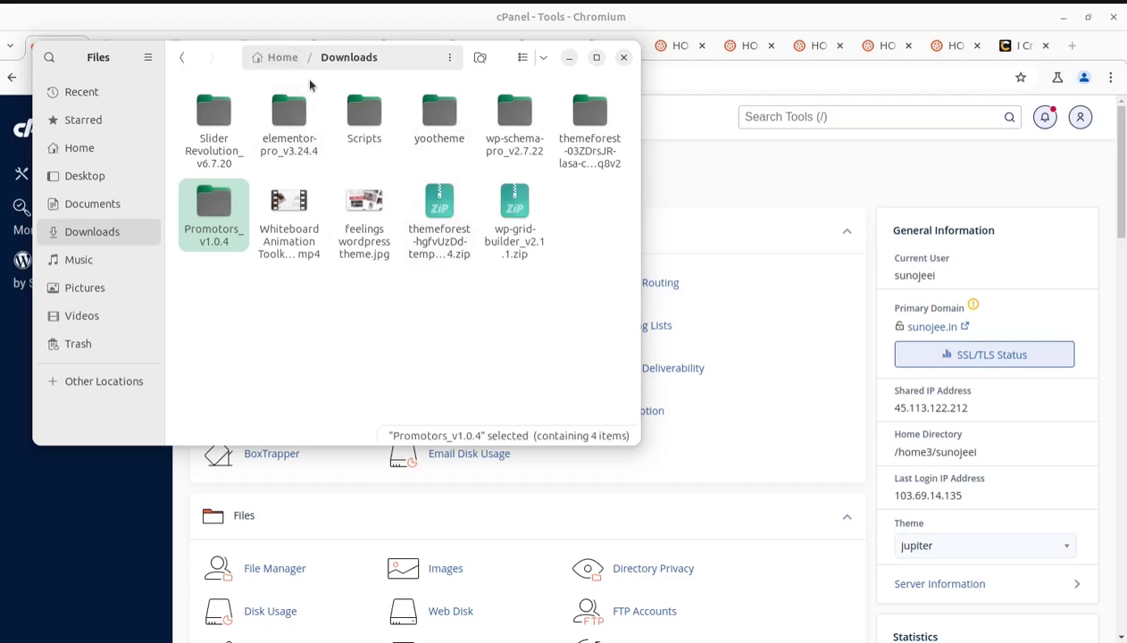
key("Return")
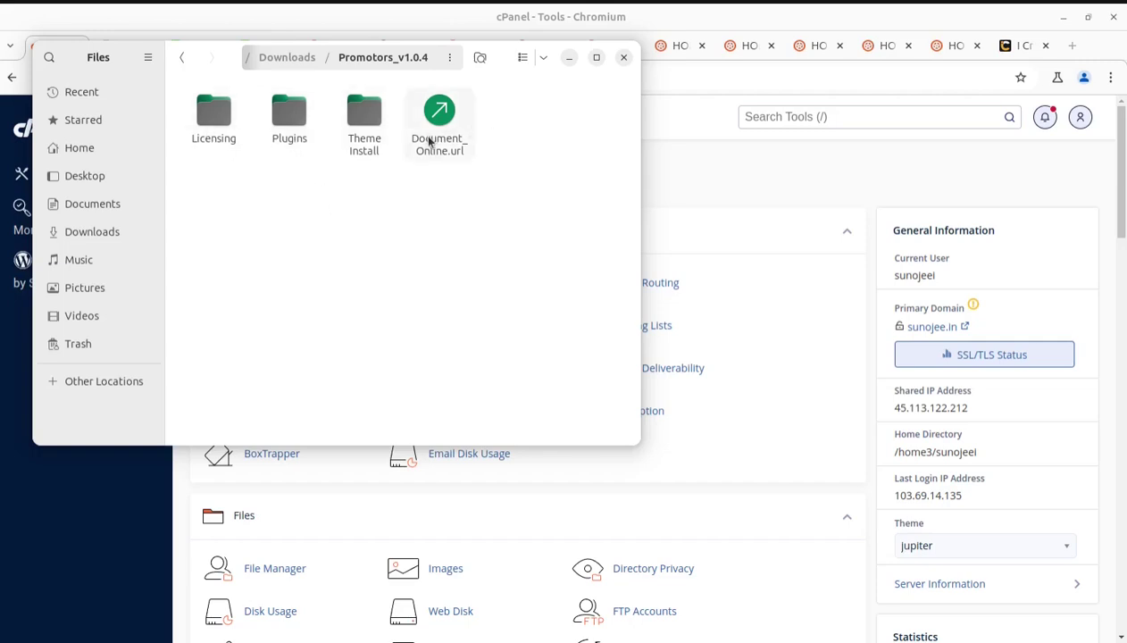
double_click(366, 127)
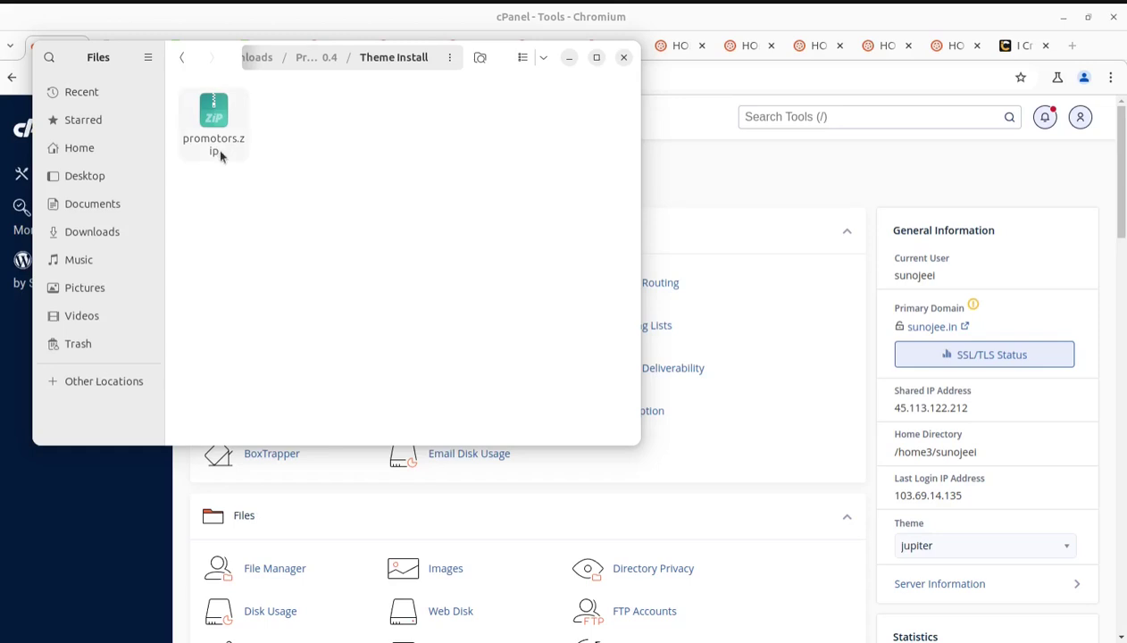
left_click(568, 57)
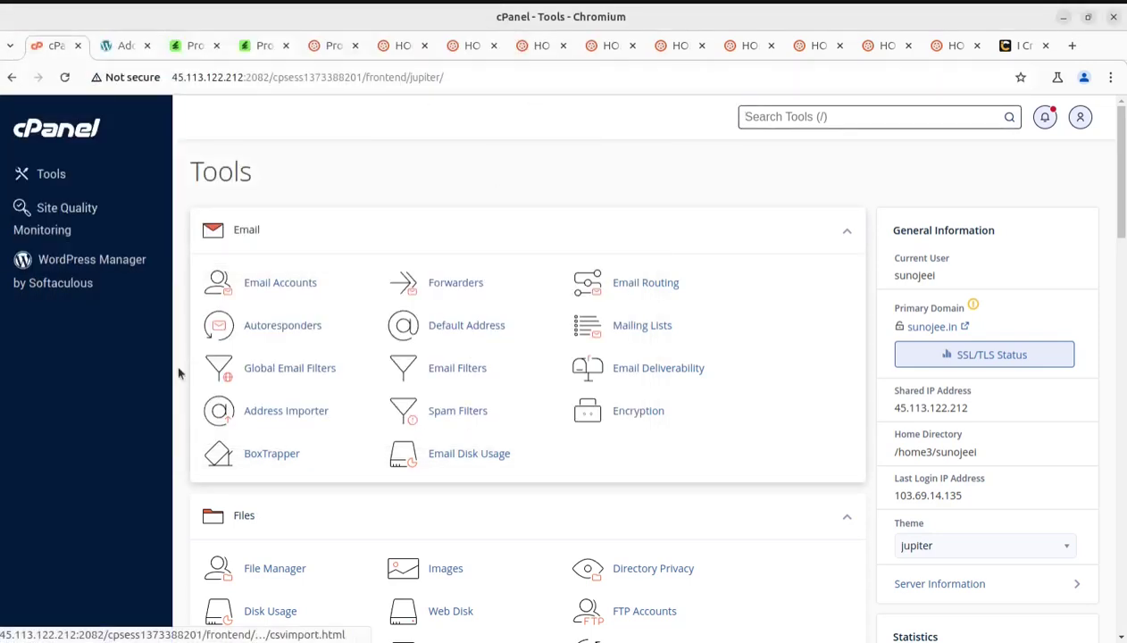
Upload promotors.zip from the Promotors_v1.0.4 Theme Install folder to WordPress and install it as a new theme.
left_click(121, 46)
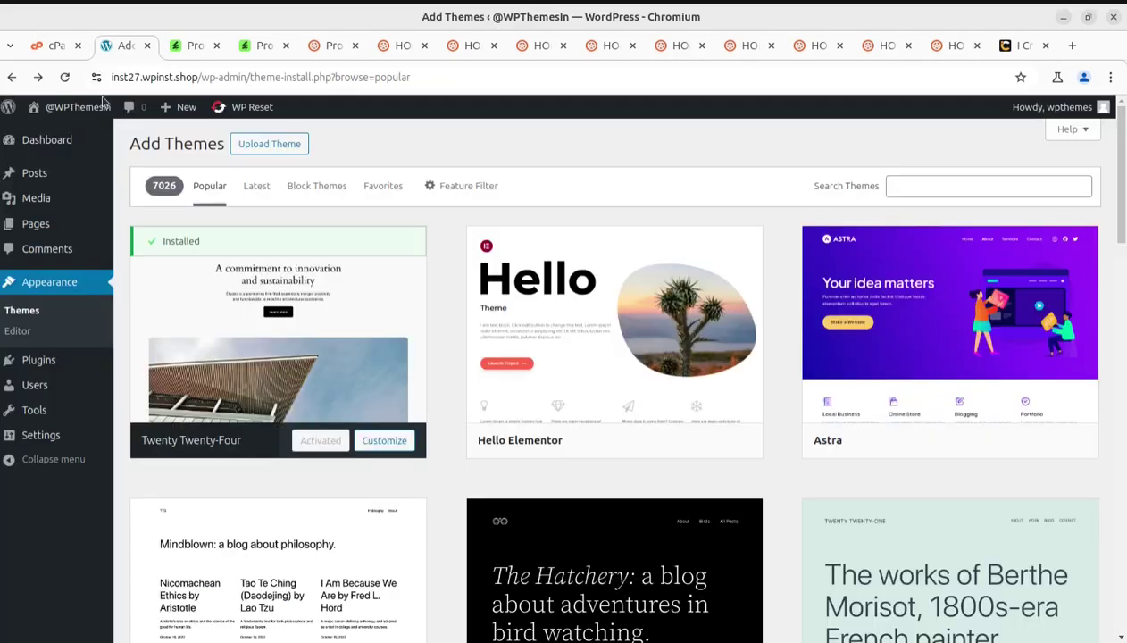
left_click(25, 317)
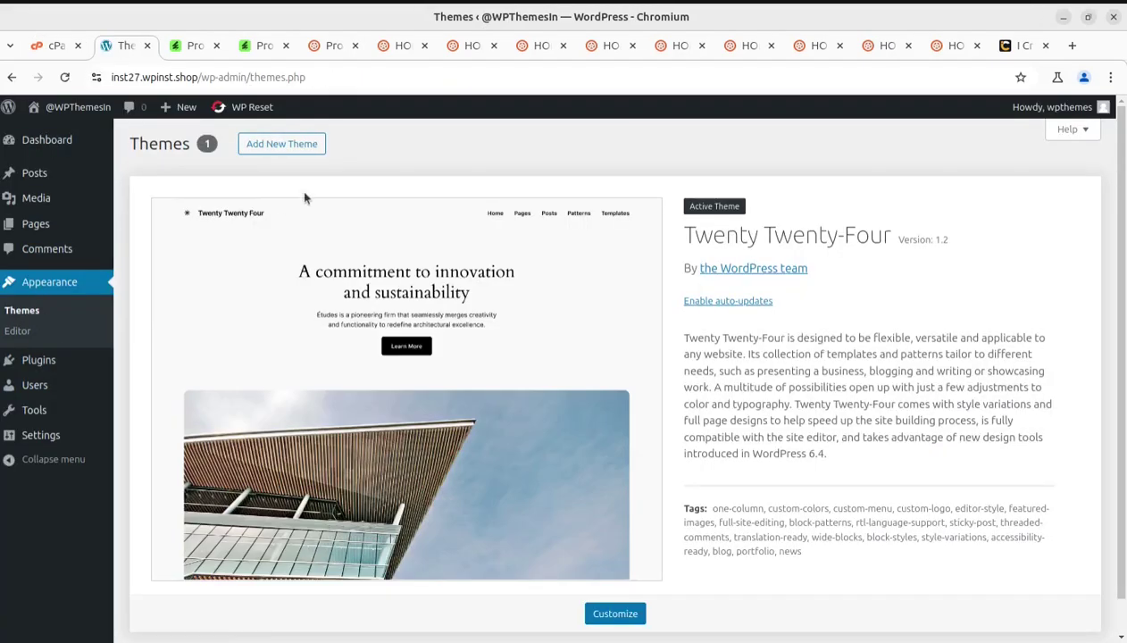
left_click(288, 144)
left_click(289, 145)
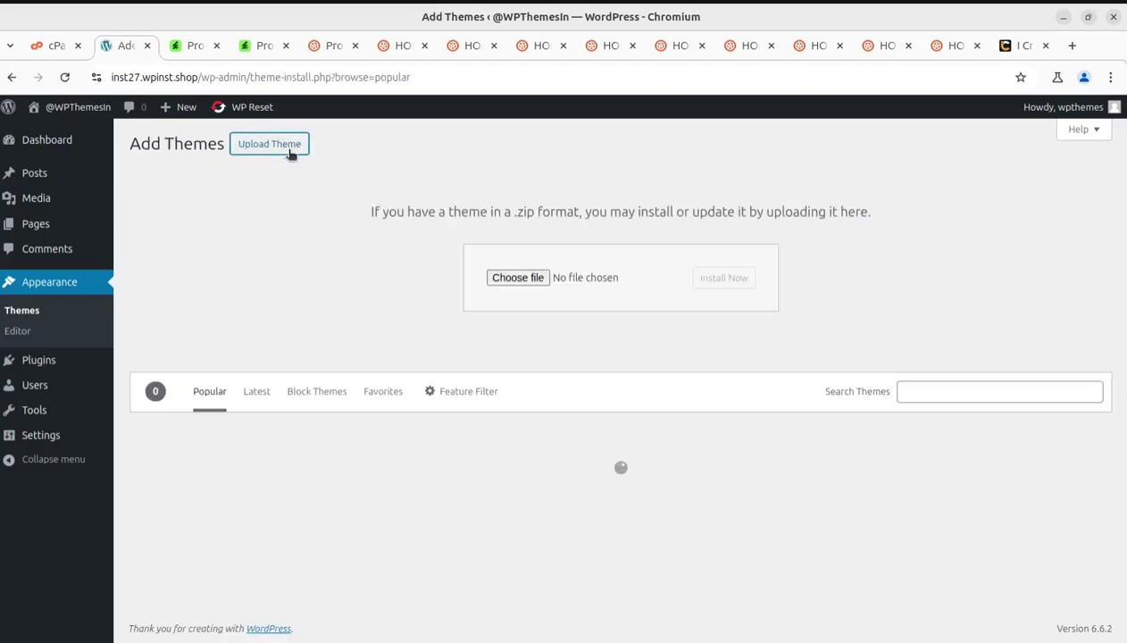
left_click(510, 277)
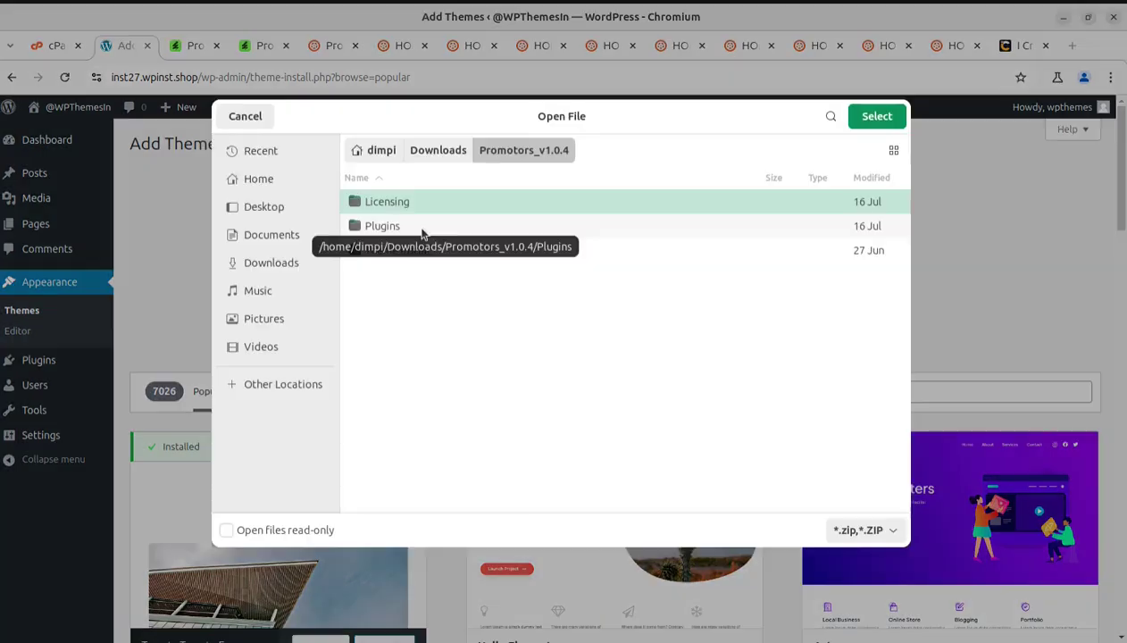
double_click(396, 253)
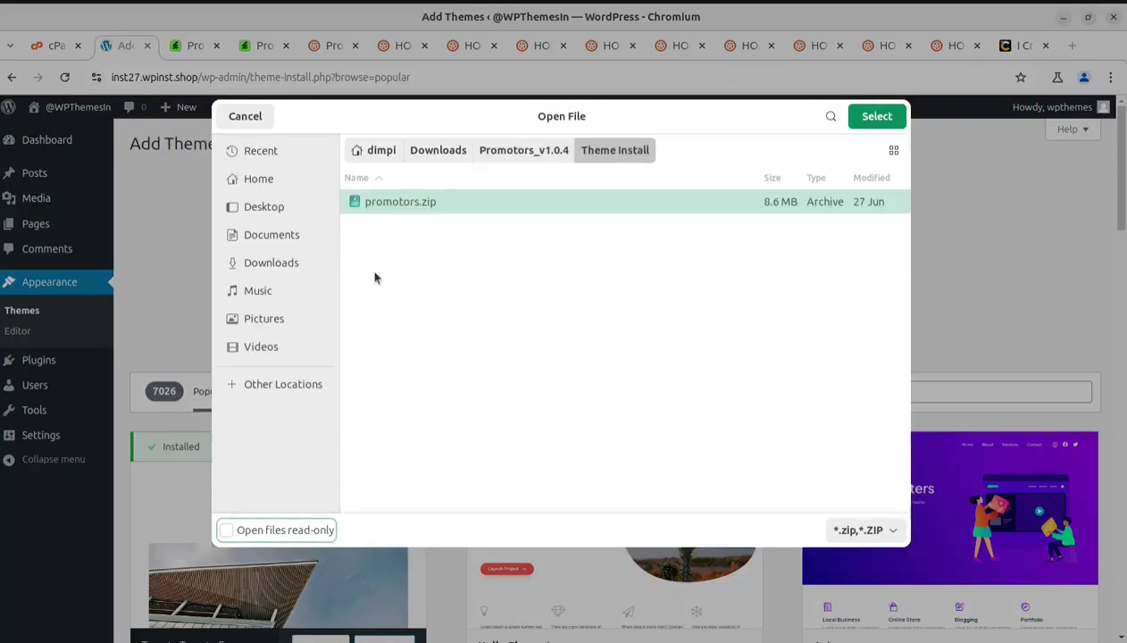
left_click(875, 116)
left_click(719, 282)
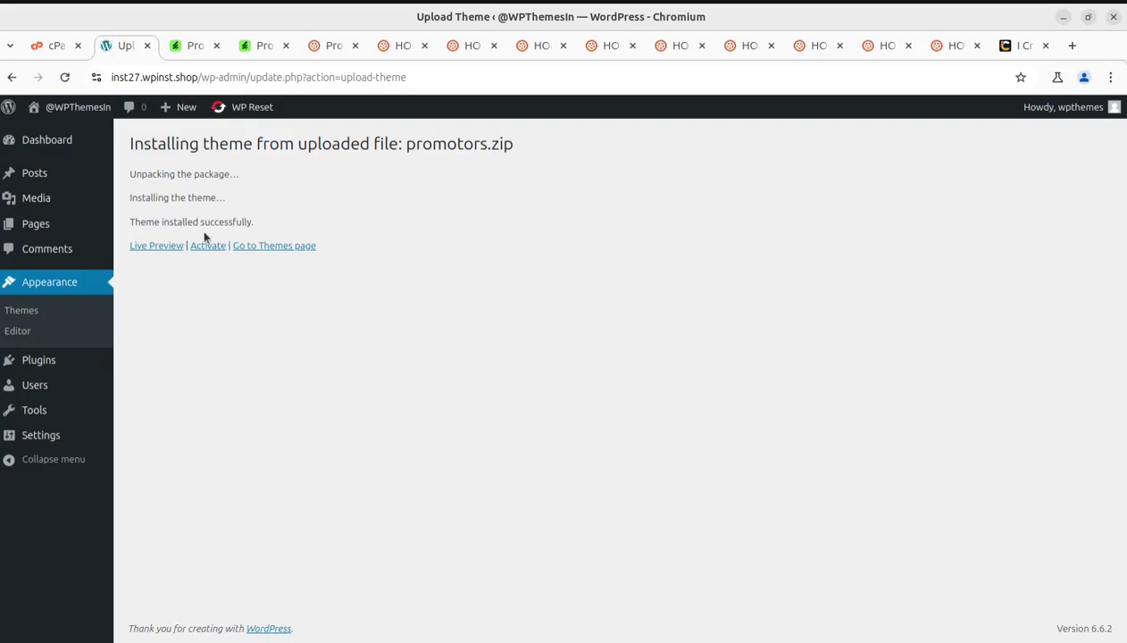
Go to the installed themes and examine the ProMotors theme's details, including its name and version.
left_click(264, 247)
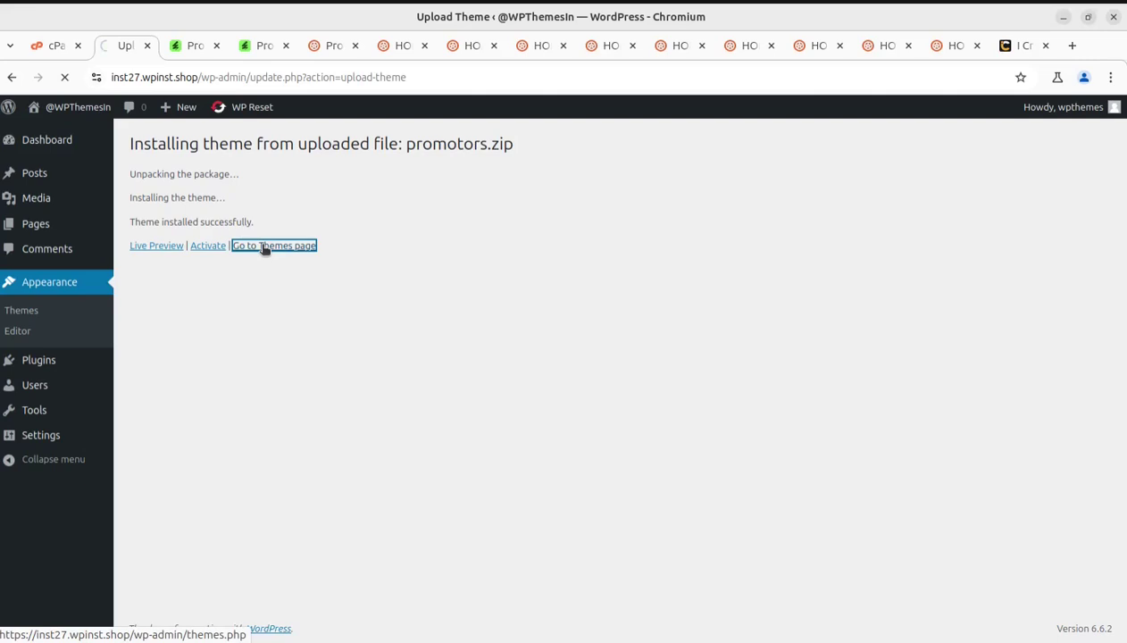
mouse_move(640, 347)
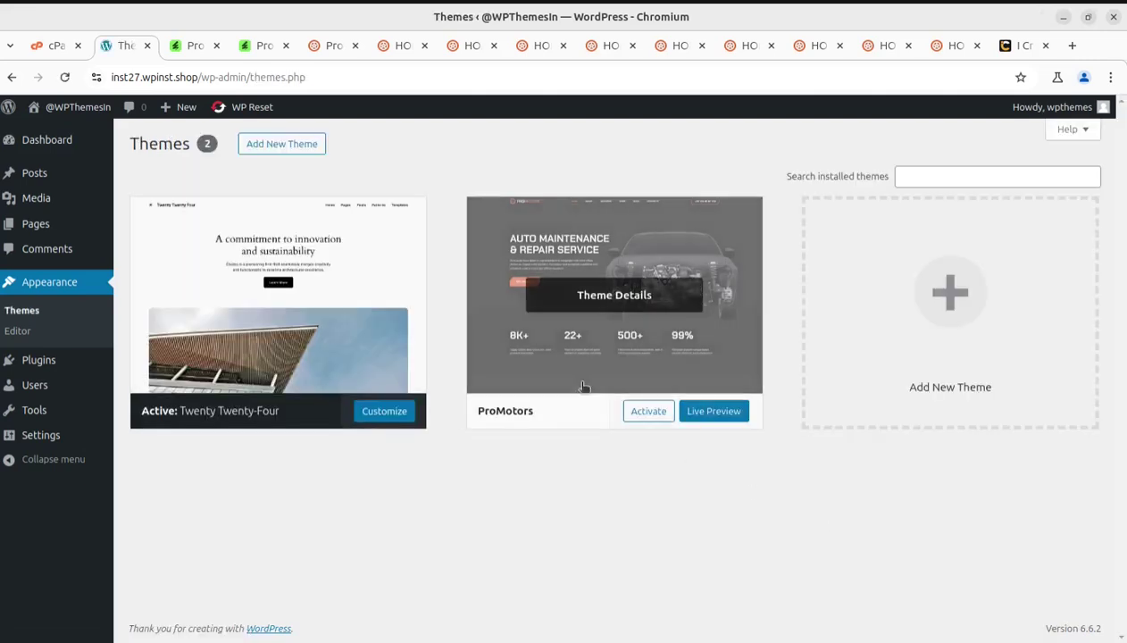
left_click(623, 306)
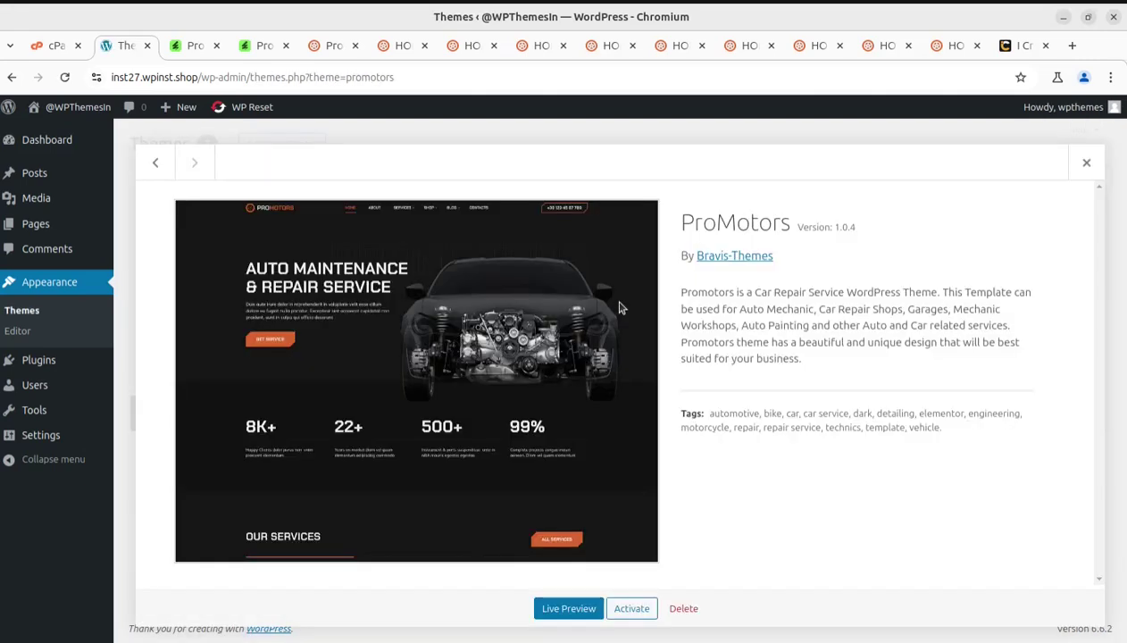
left_click_drag(672, 220, 897, 223)
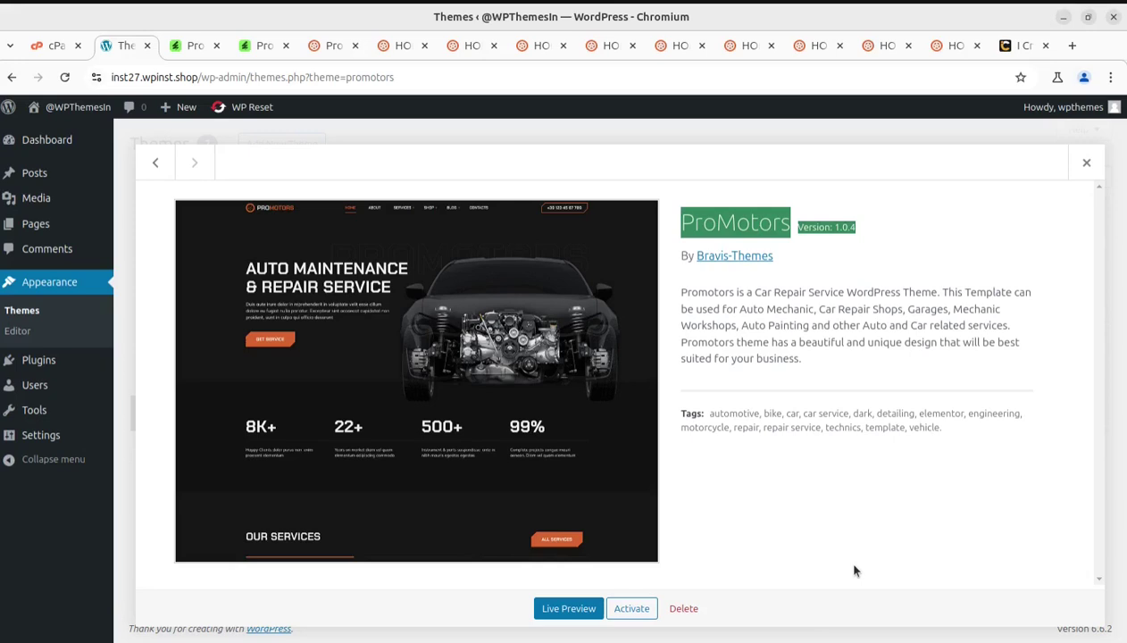
left_click(822, 391)
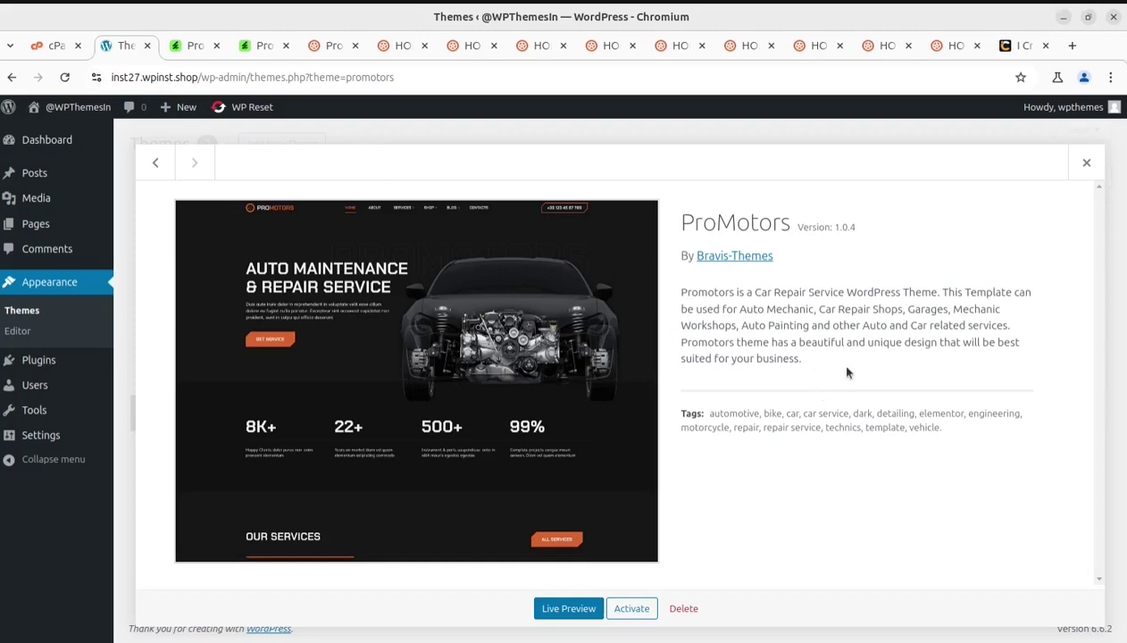
Switch to the i-Create website and open its support chat.
left_click(1020, 46)
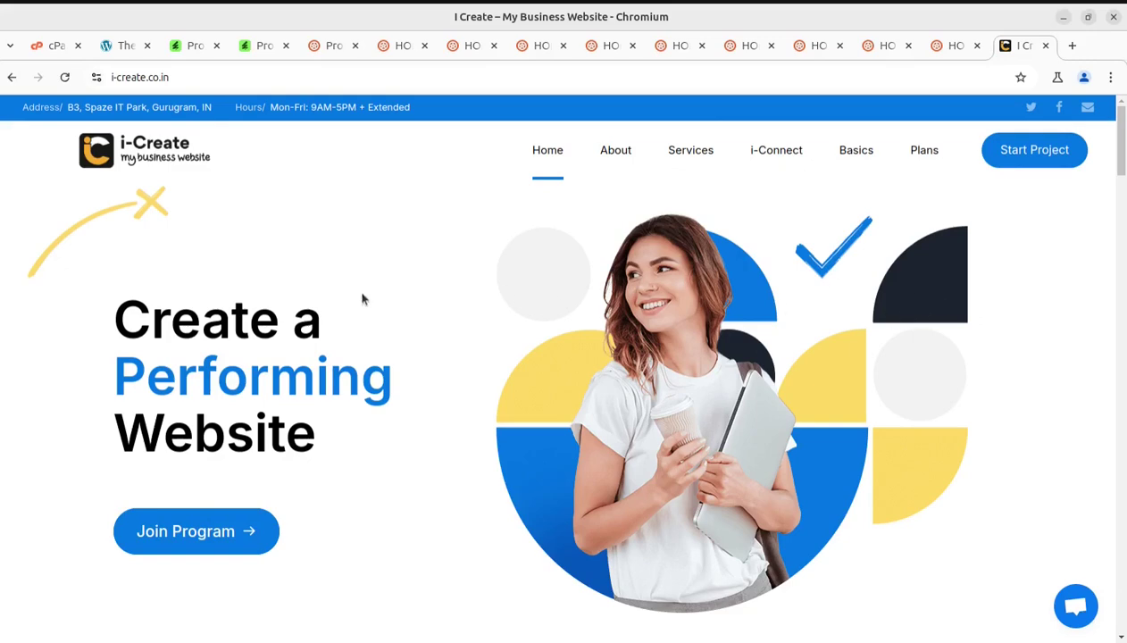
left_click(1075, 608)
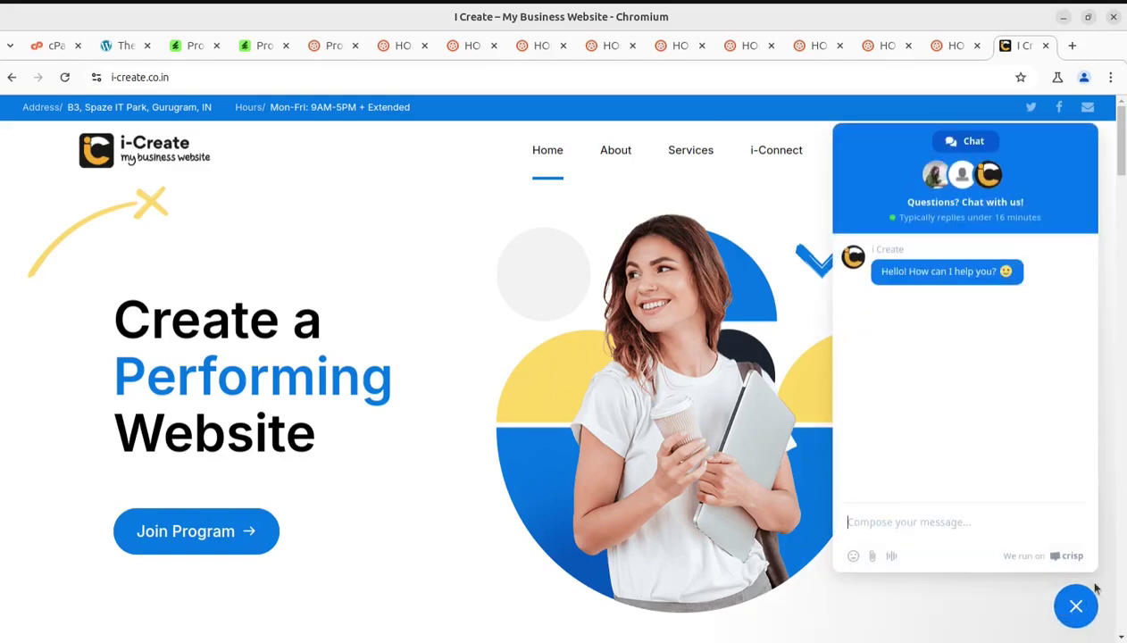
Close the support chat, return to the ProMotors theme details in WordPress, and activate the theme.
left_click(1076, 606)
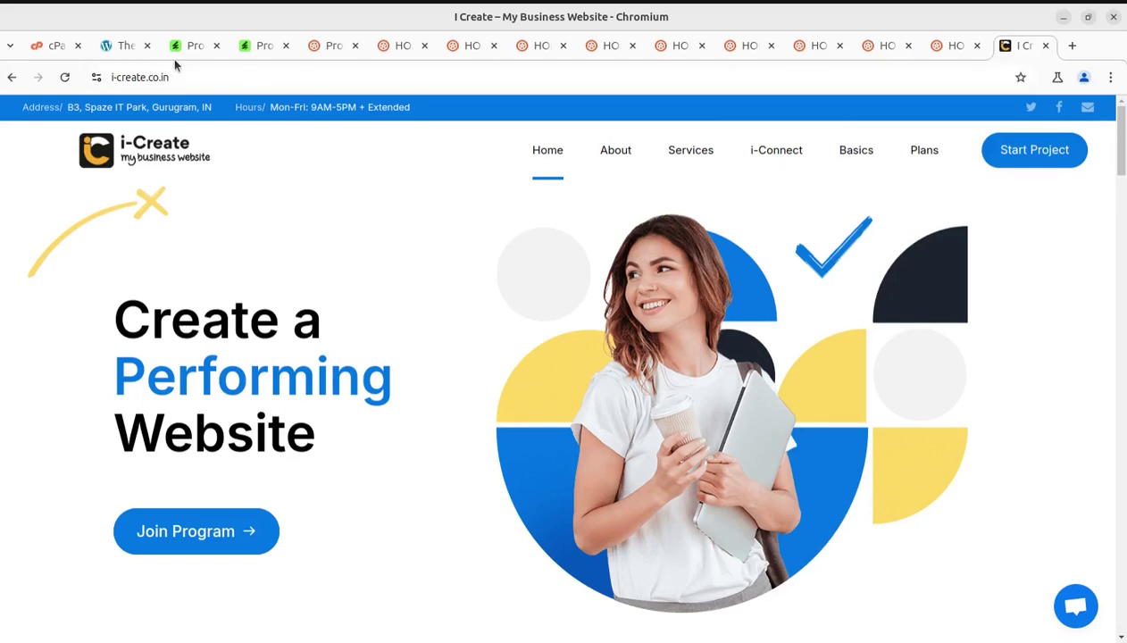
left_click(125, 44)
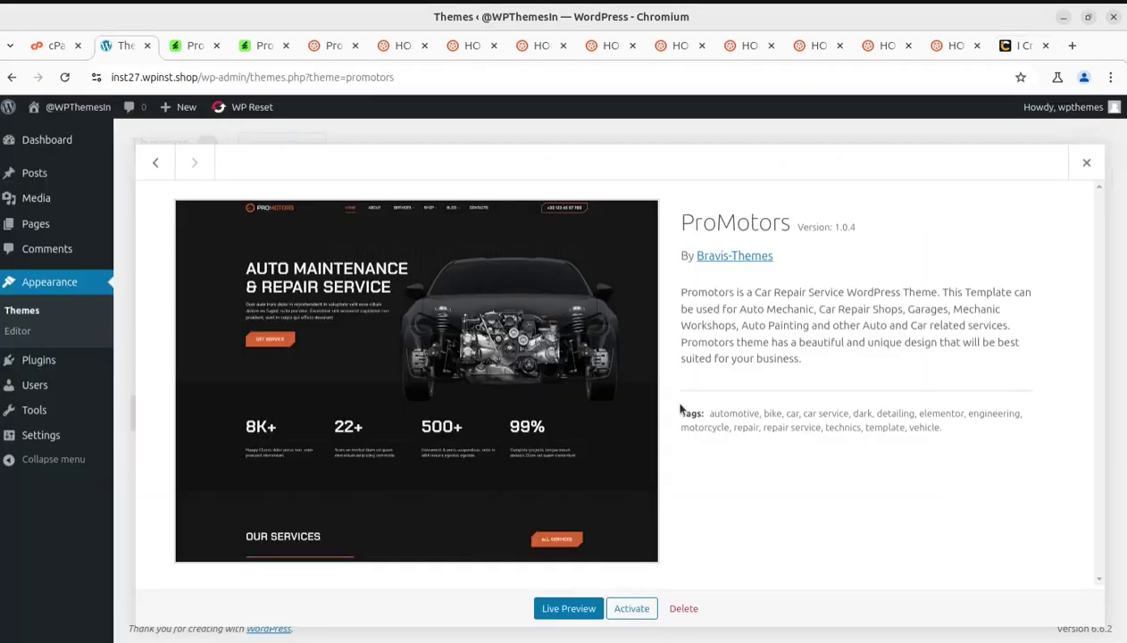
left_click(630, 609)
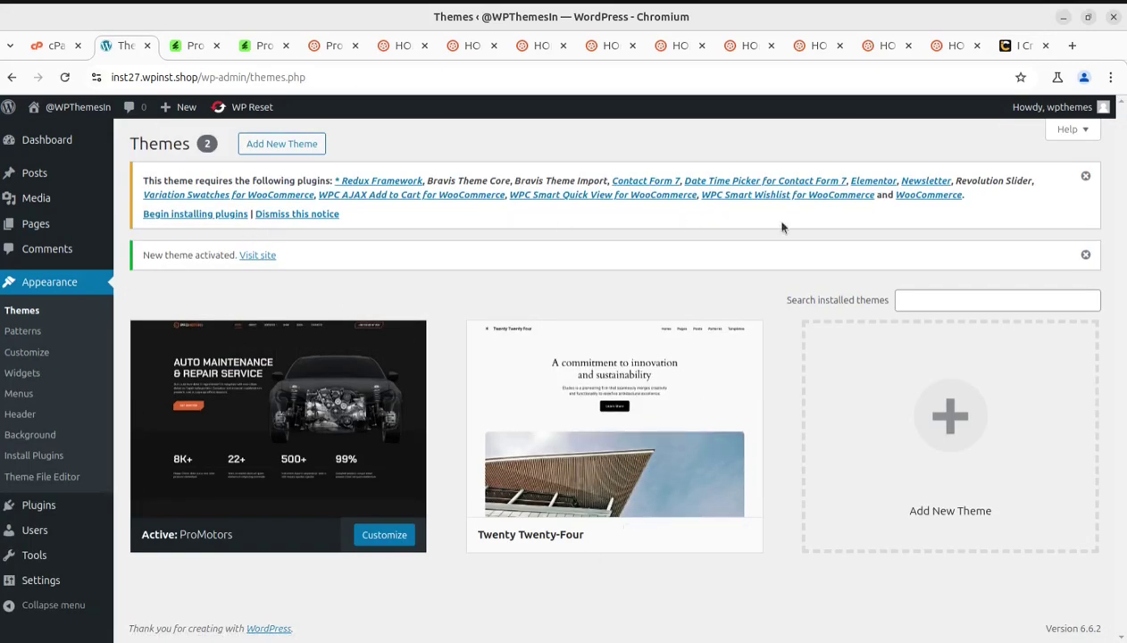
Open the theme's required plugins installer and examine the Redux Framework, Bravis Theme Core and Bravis Theme Import entries.
left_click(187, 214)
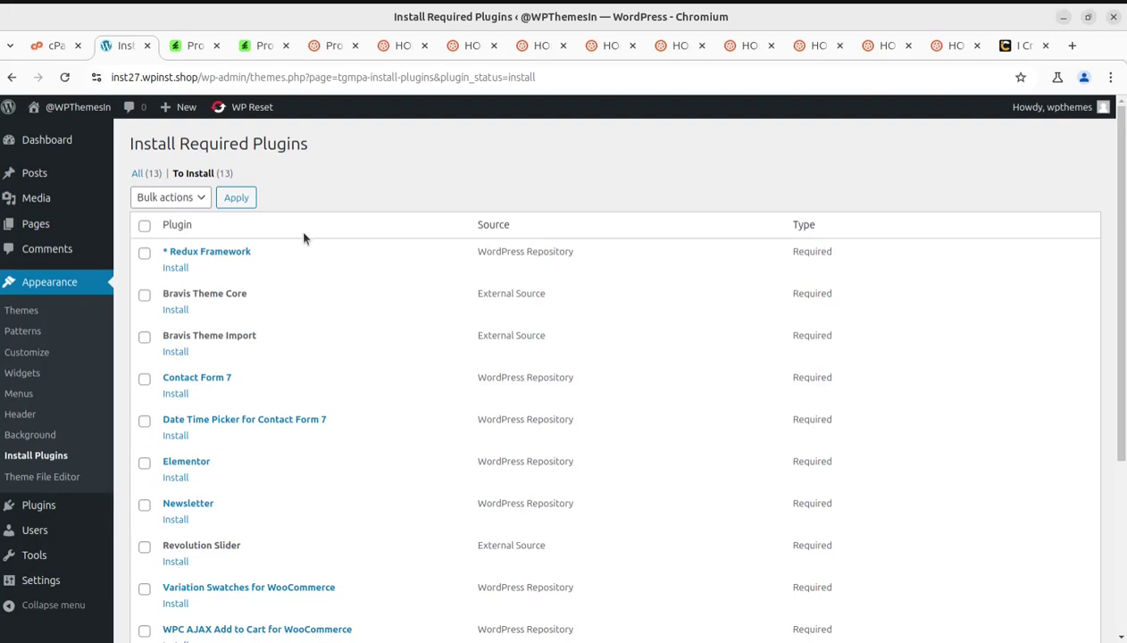
scroll(302, 238, "down", 5)
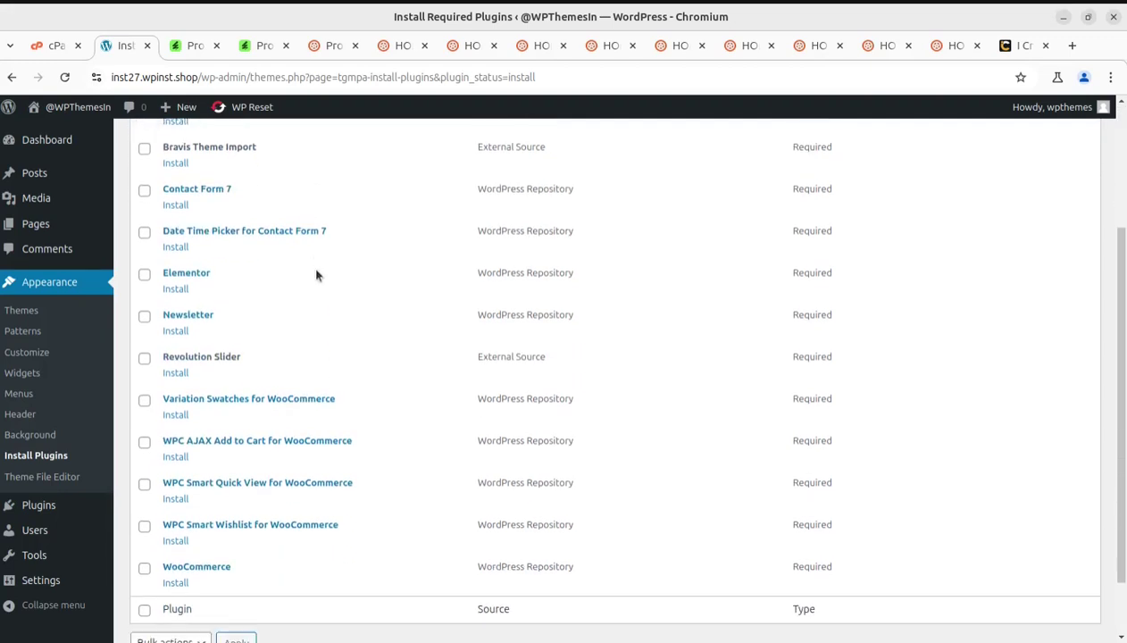
scroll(308, 362, "up", 5)
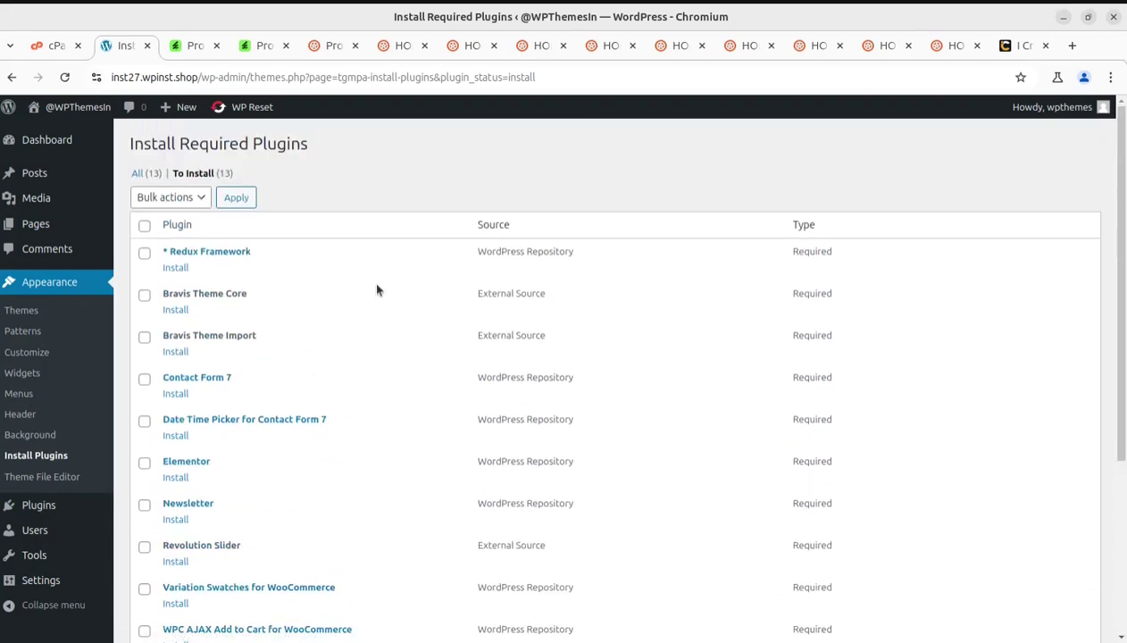
left_click_drag(267, 255, 151, 253)
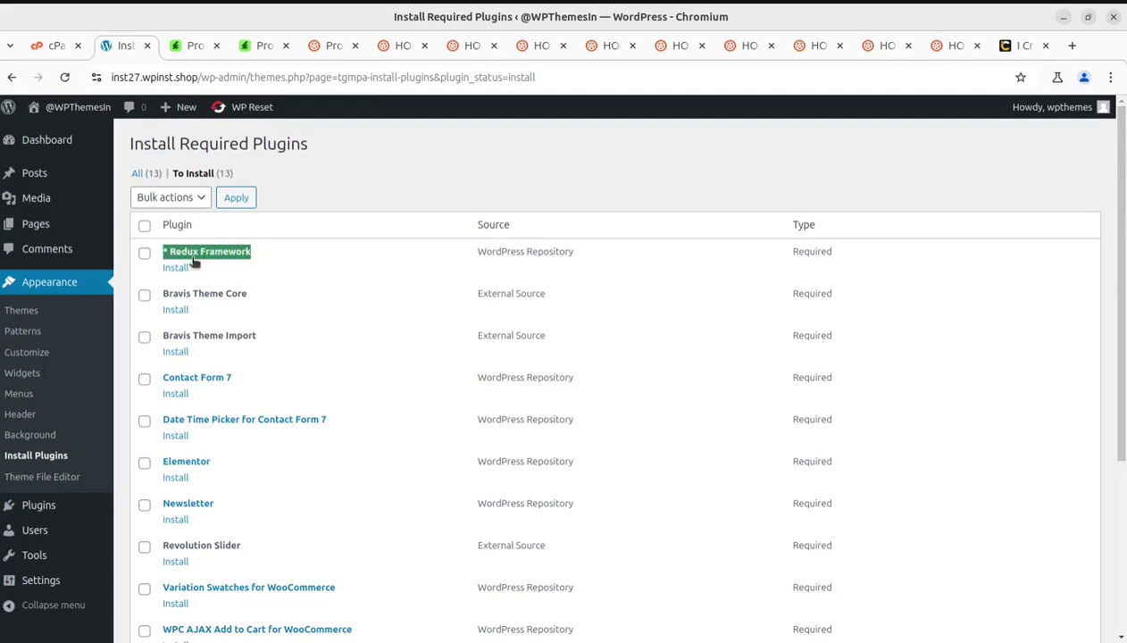
left_click_drag(271, 306, 148, 293)
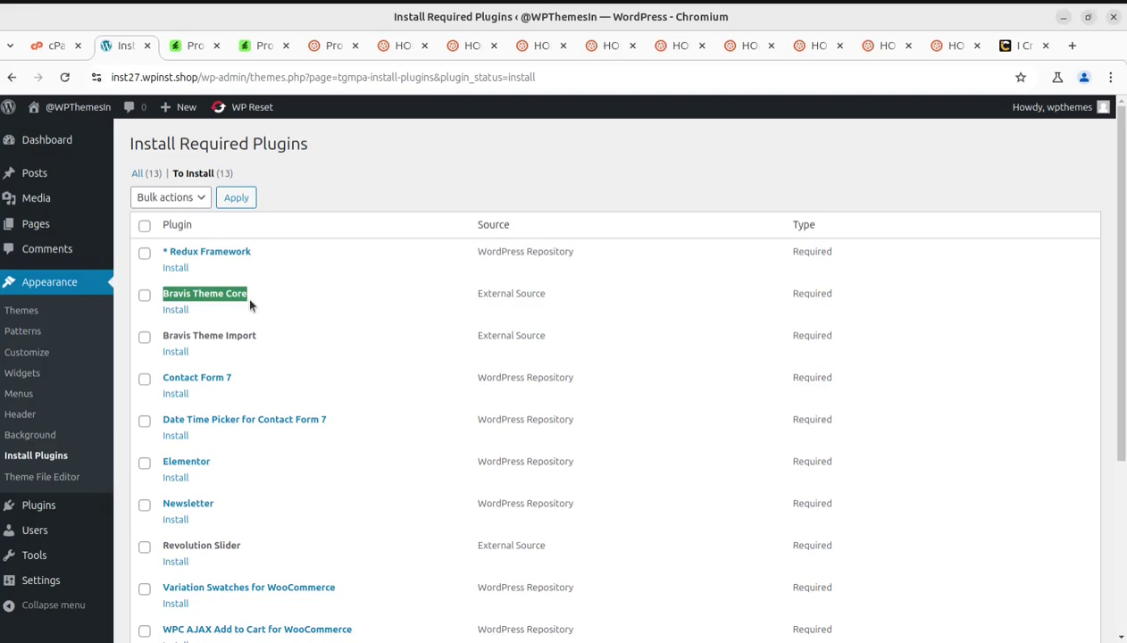
left_click_drag(265, 337, 163, 340)
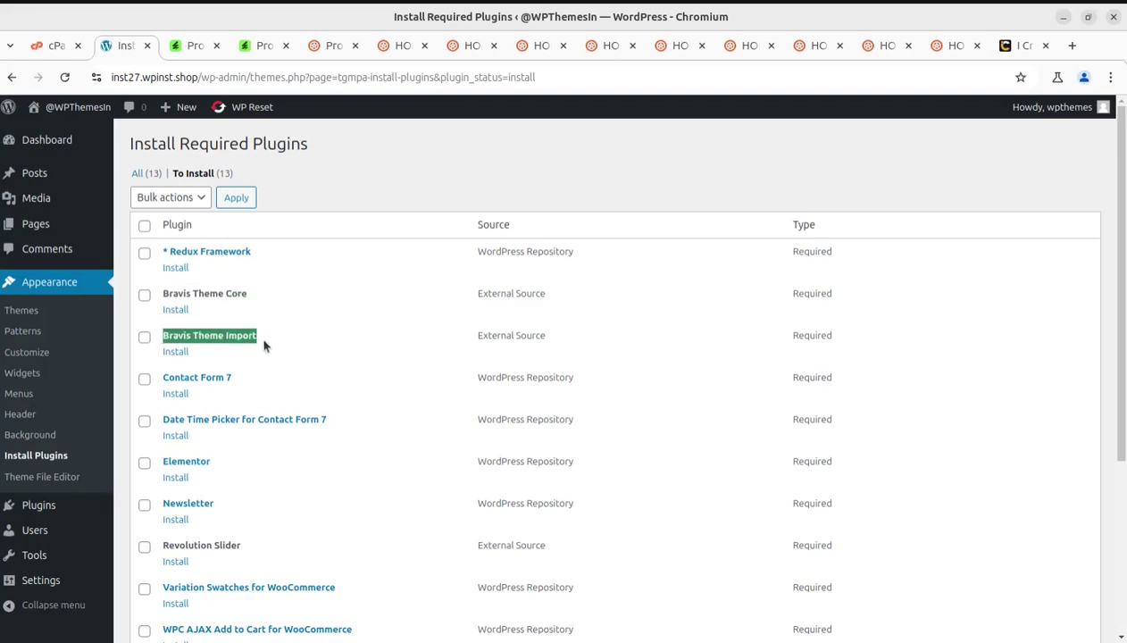
Look through the remaining required plugins, from Date Time Picker for Contact Form 7 through Elementor, Newsletter and Revolution Slider to WooCommerce.
scroll(254, 335, "down", 3)
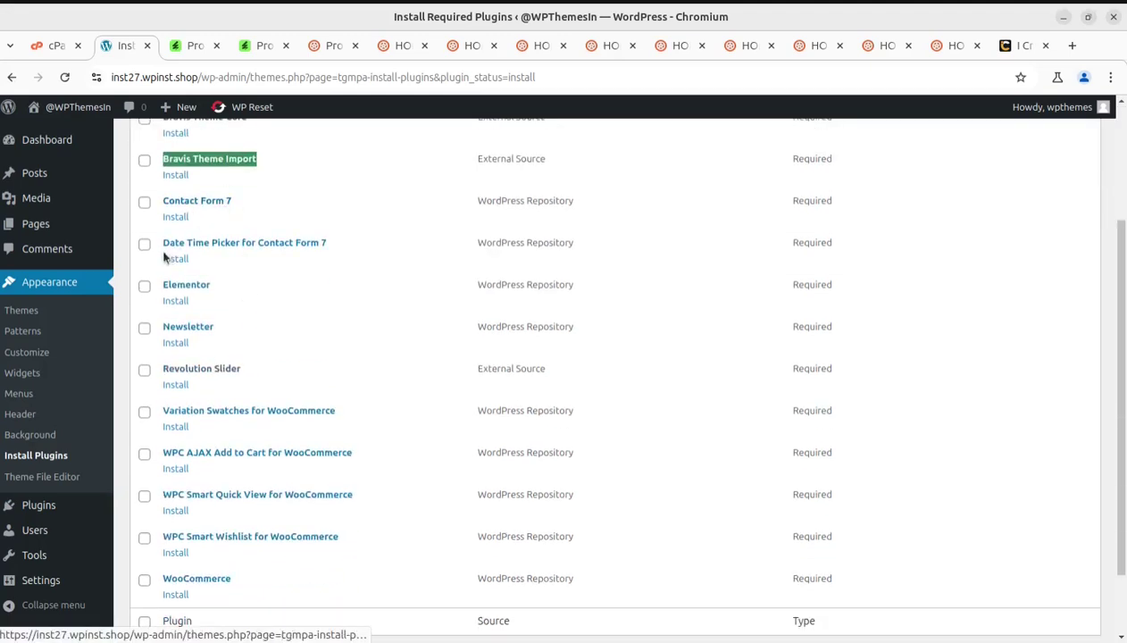
left_click_drag(337, 244, 158, 238)
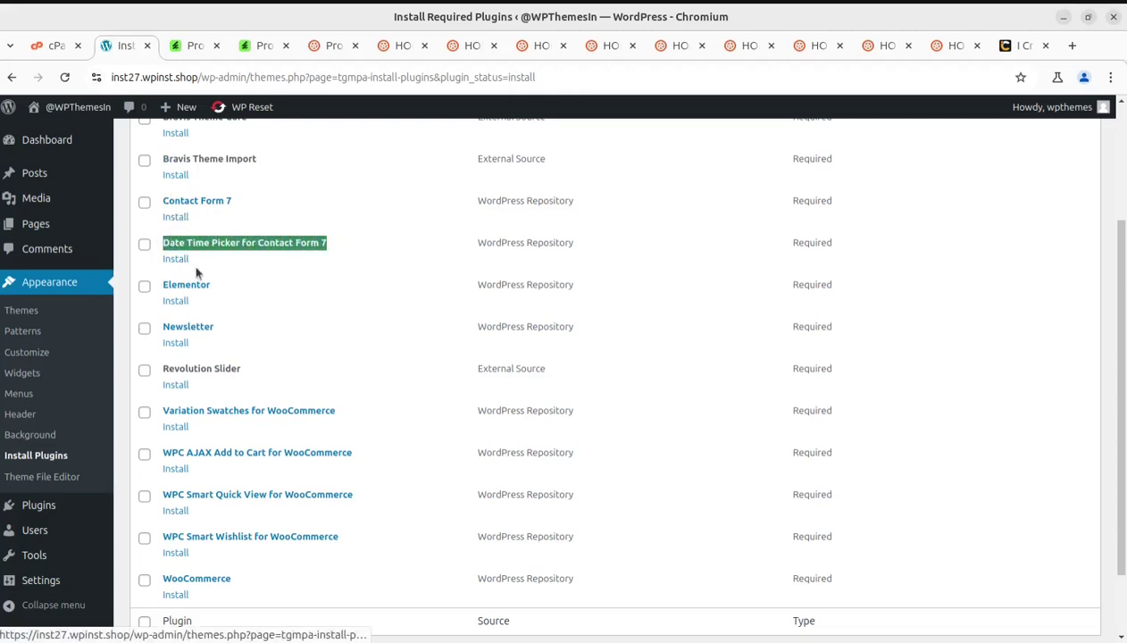
left_click_drag(228, 292, 153, 288)
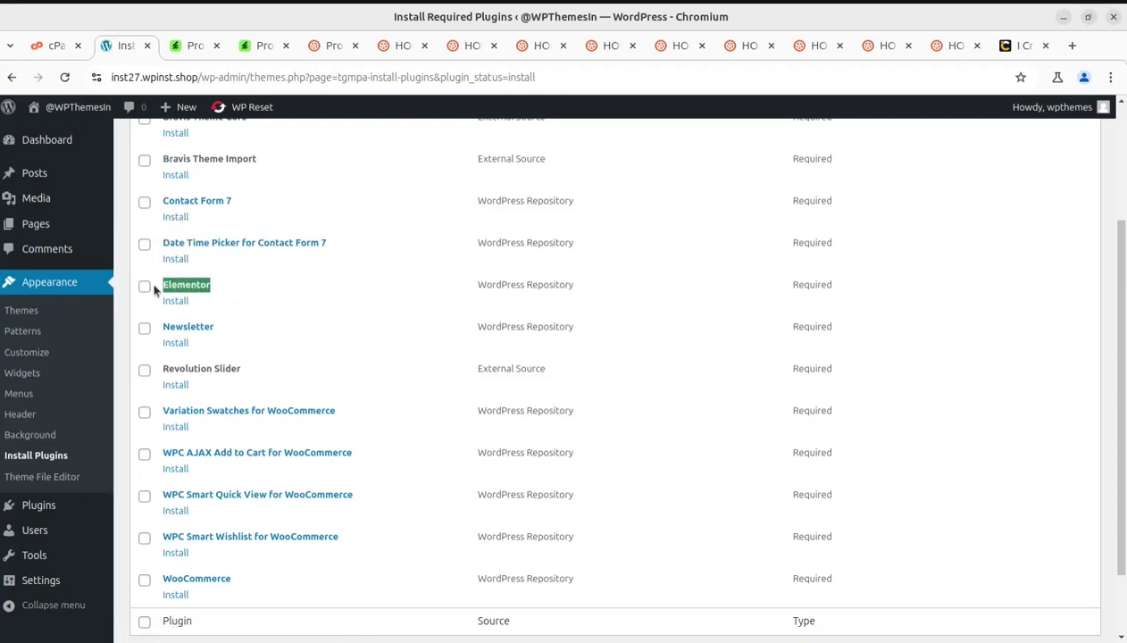
left_click_drag(215, 330, 159, 329)
scroll(240, 362, "down", 2)
left_click_drag(243, 284, 166, 290)
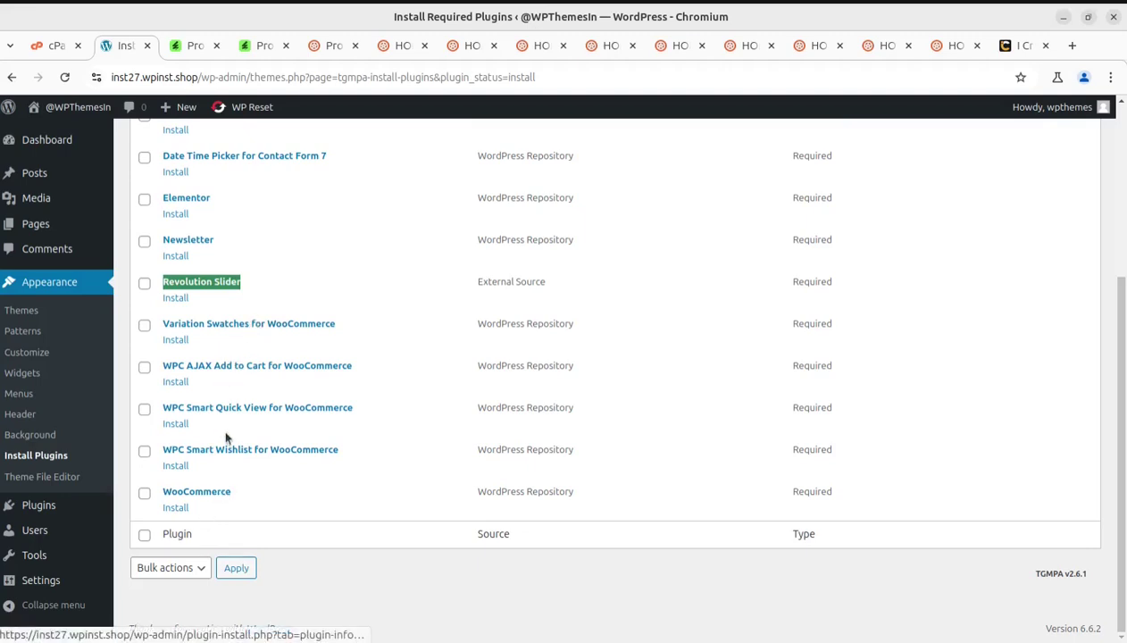
left_click_drag(234, 489, 173, 489)
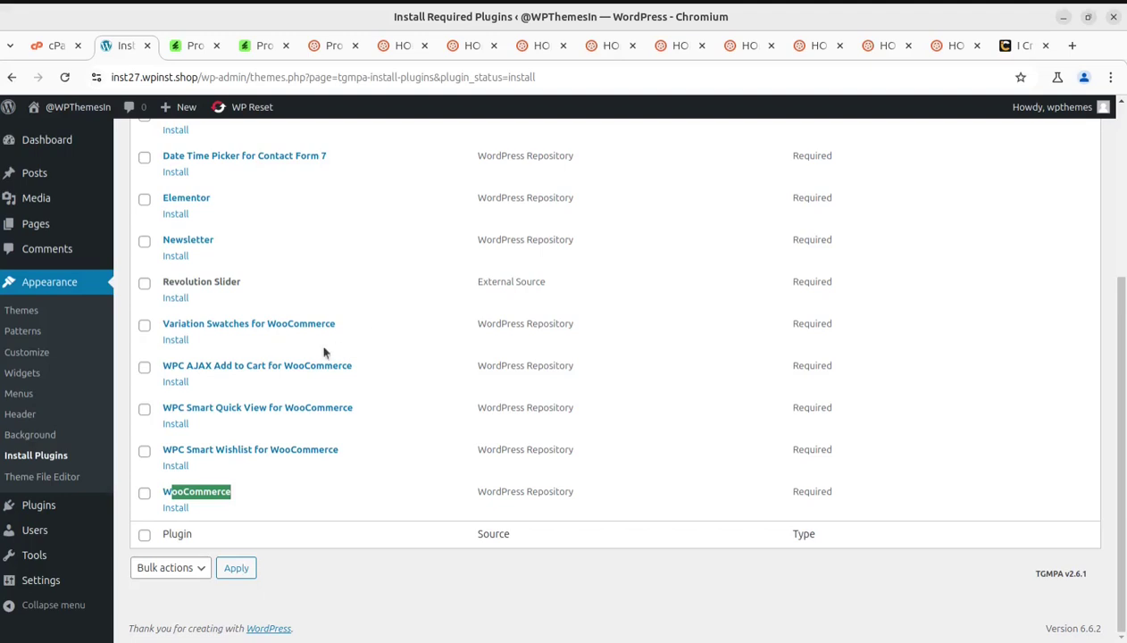
Review the complete required plugins list once more, checking each plugin's source and type.
scroll(282, 418, "up", 5)
scroll(282, 428, "down", 4)
scroll(282, 428, "down", 2)
left_click_drag(256, 497, 164, 491)
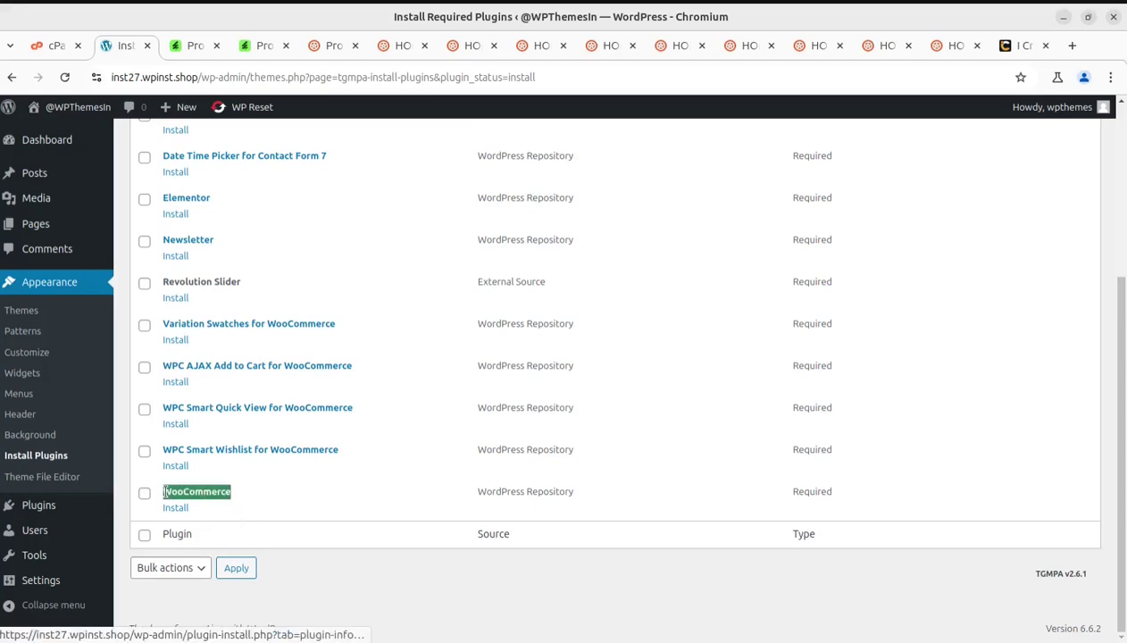
scroll(189, 492, "up", 4)
scroll(188, 492, "up", 2)
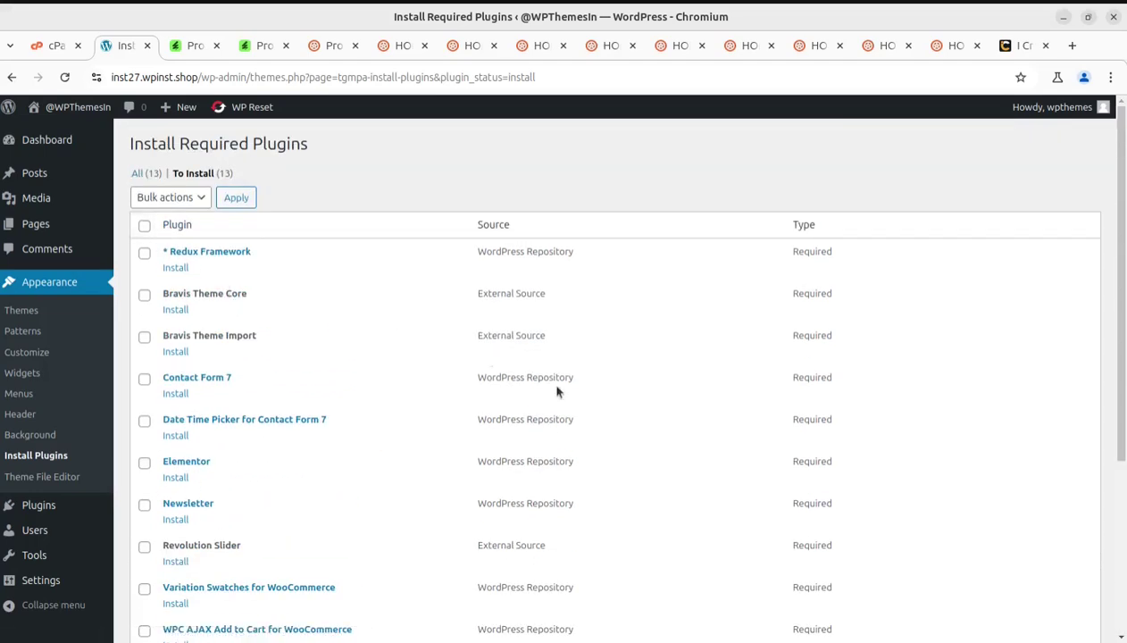
scroll(592, 411, "down", 6)
scroll(795, 413, "up", 6)
Select all the required plugins and install them together with the Install bulk action.
left_click(144, 227)
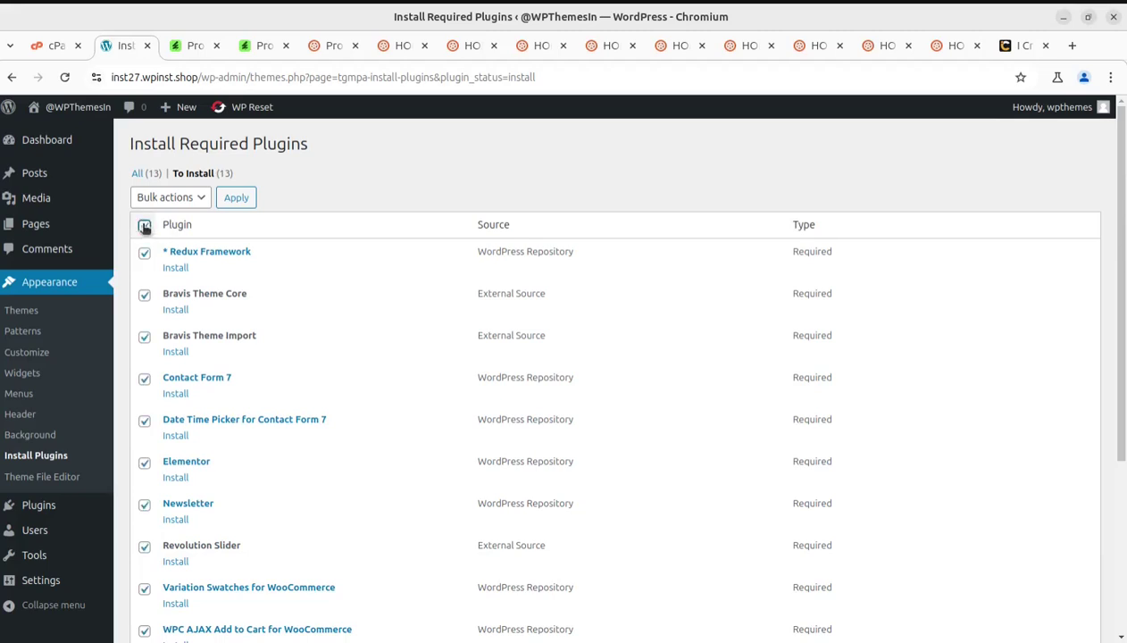
scroll(893, 393, "down", 3)
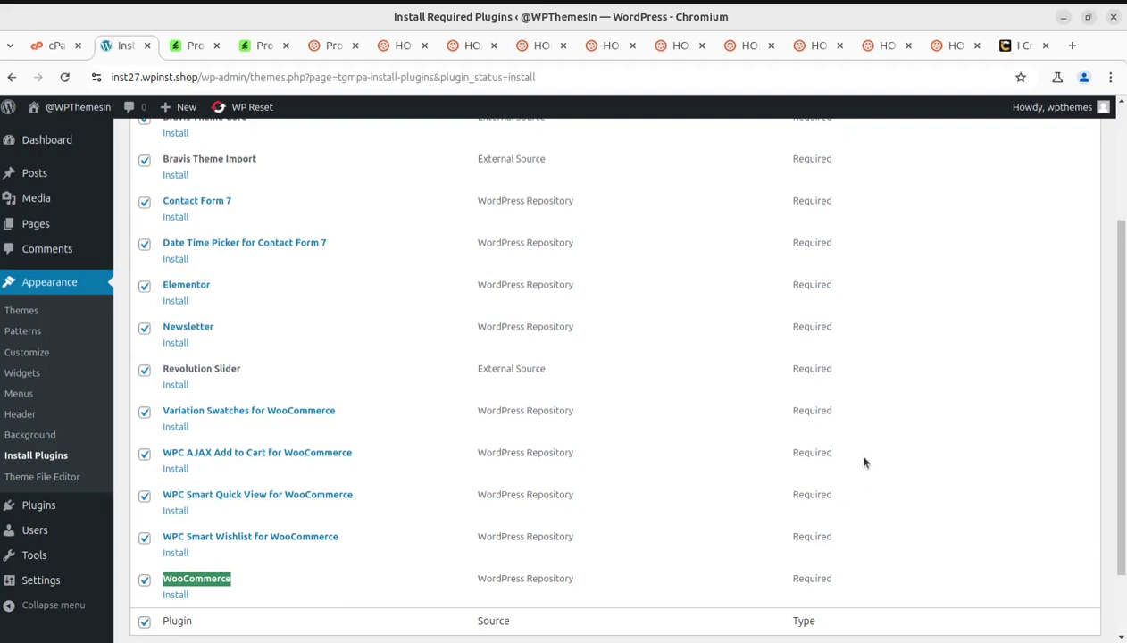
left_click(966, 393)
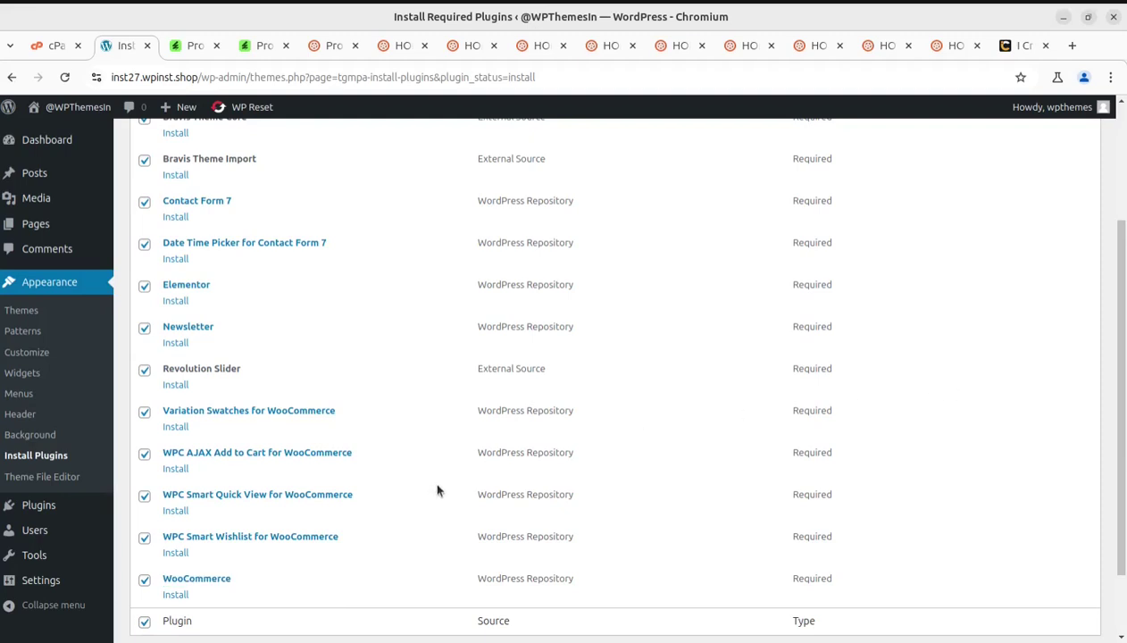
scroll(437, 490, "up", 2)
left_click(159, 200)
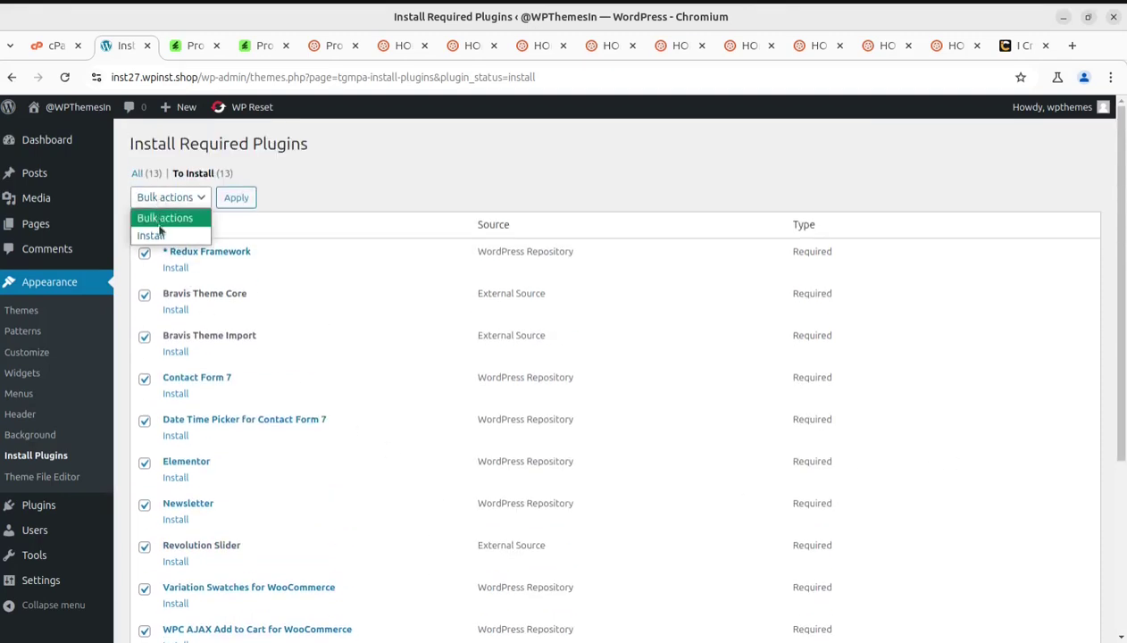
left_click(152, 234)
left_click(237, 204)
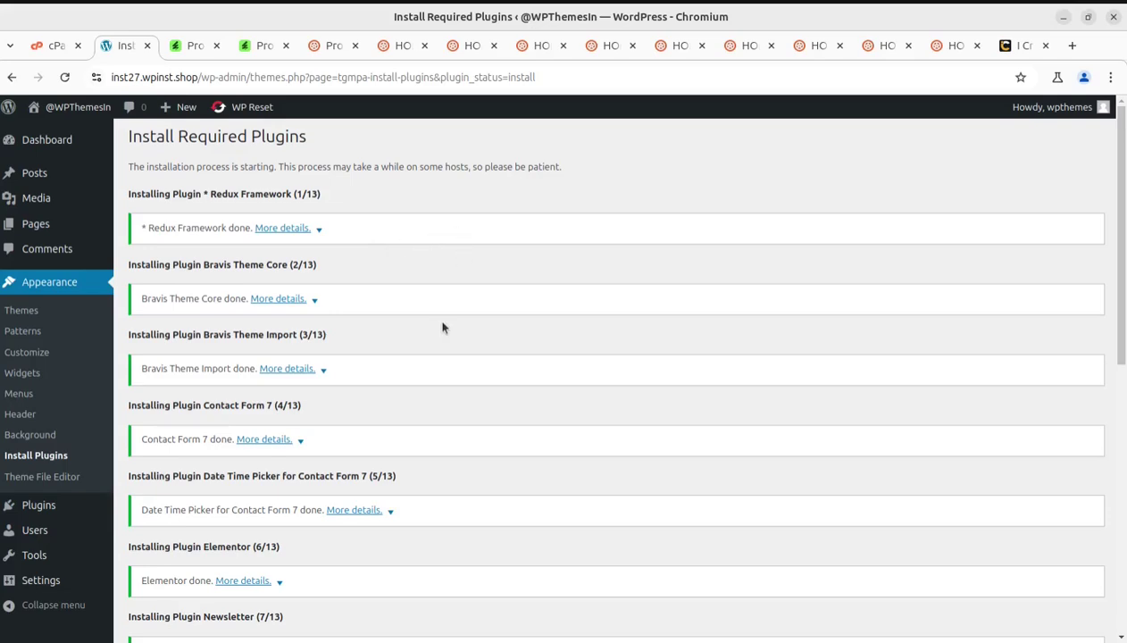
Examine the installation results for each required plugin, from Redux Framework to WooCommerce.
scroll(438, 339, "down", 4)
scroll(383, 418, "down", 3)
scroll(360, 474, "up", 4)
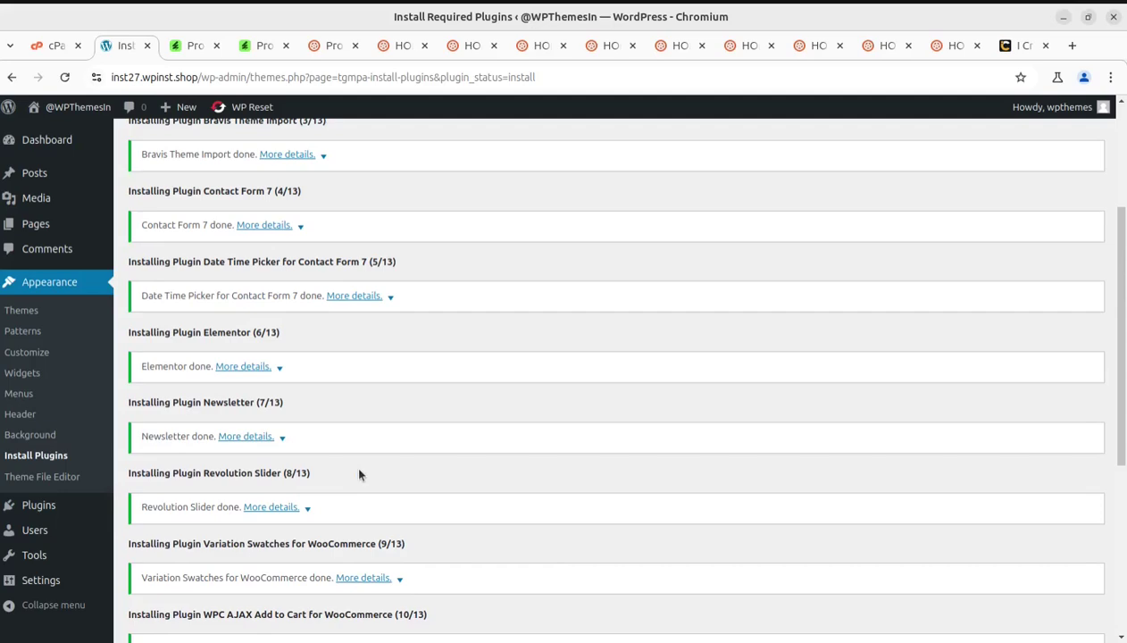
scroll(359, 475, "down", 4)
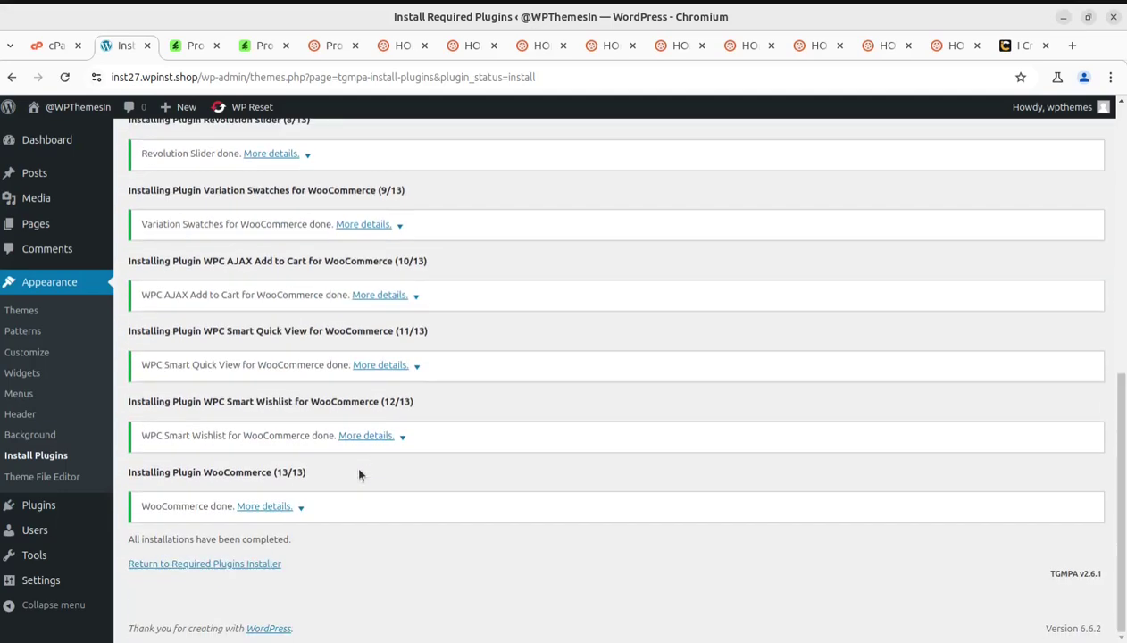
scroll(359, 475, "up", 4)
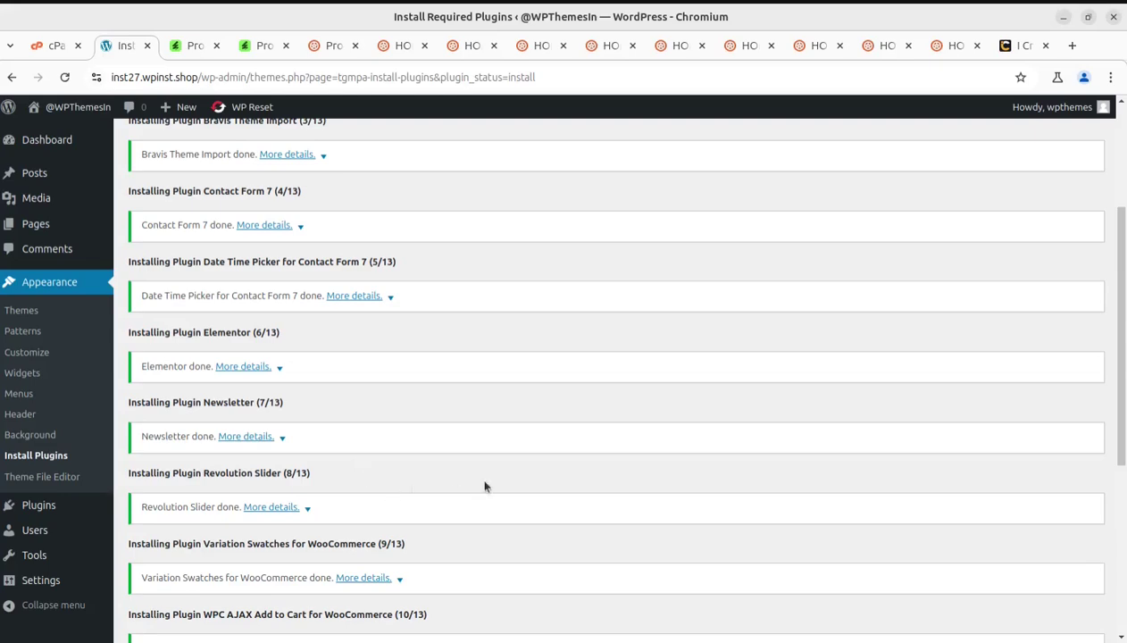
scroll(372, 446, "up", 3)
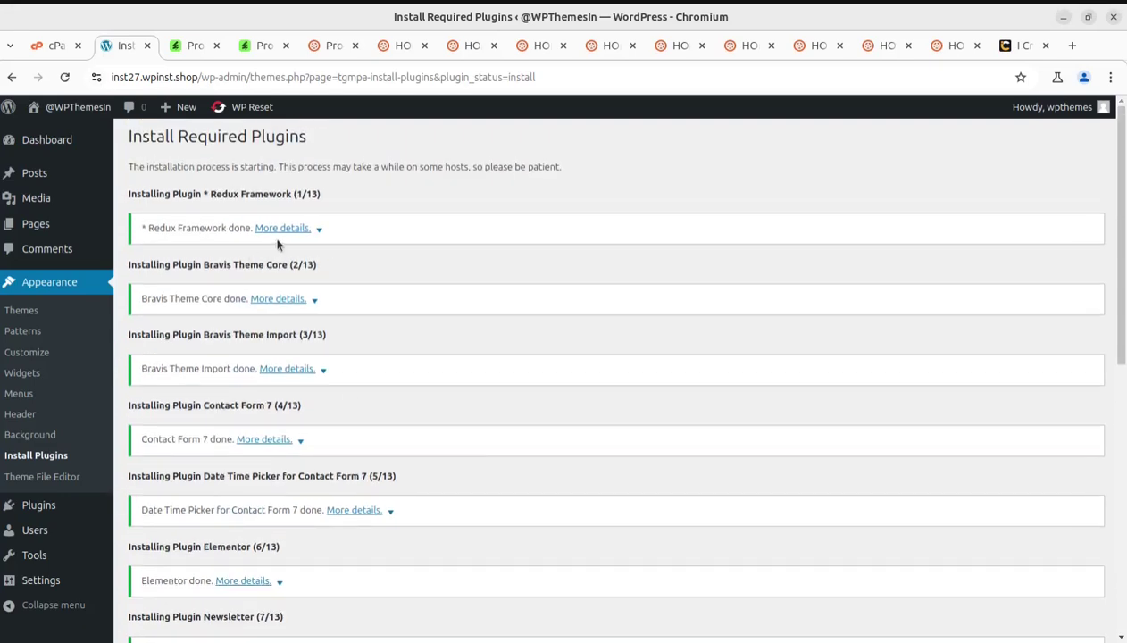
scroll(513, 294, "down", 6)
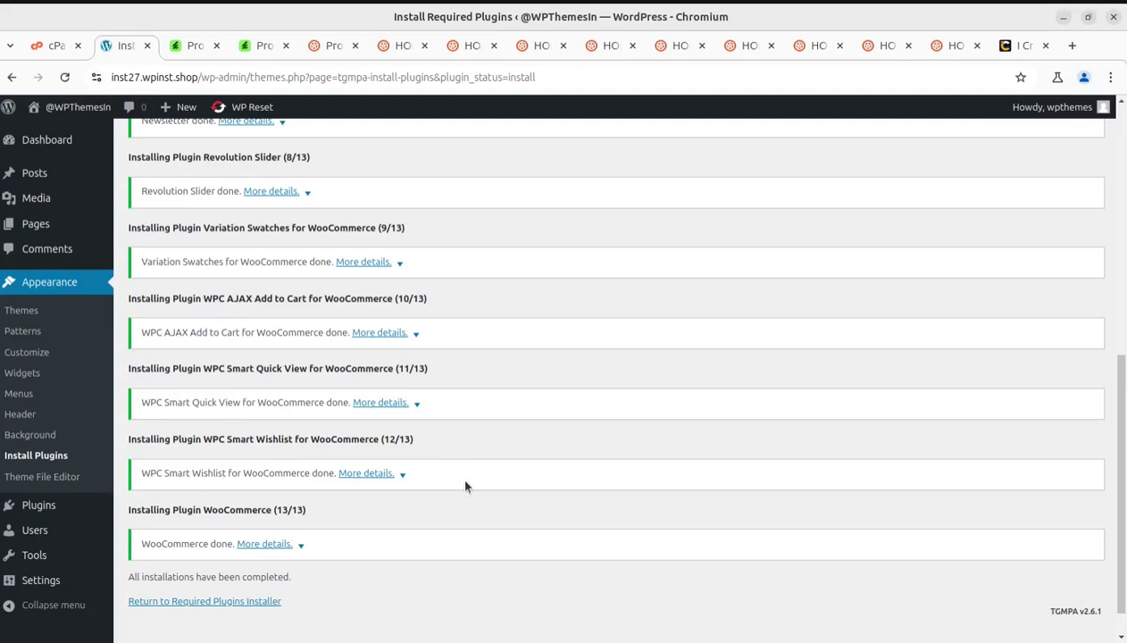
Return to the required plugins installer and apply the Activate bulk action to all the installed plugins.
left_click(187, 602)
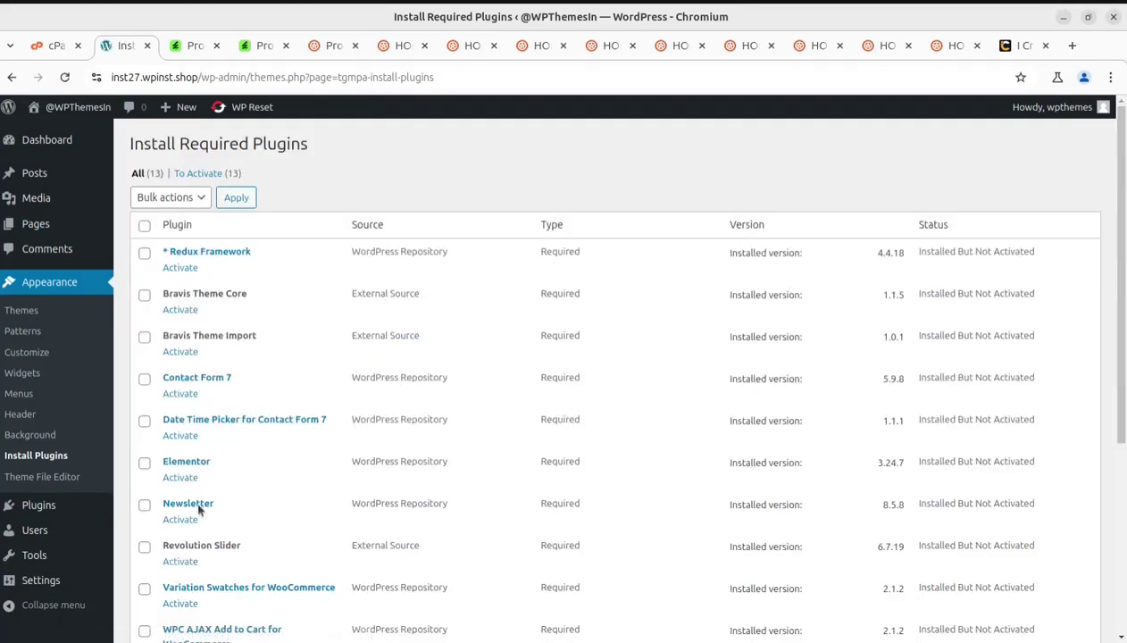
left_click(144, 225)
left_click(170, 198)
left_click(157, 270)
left_click(237, 198)
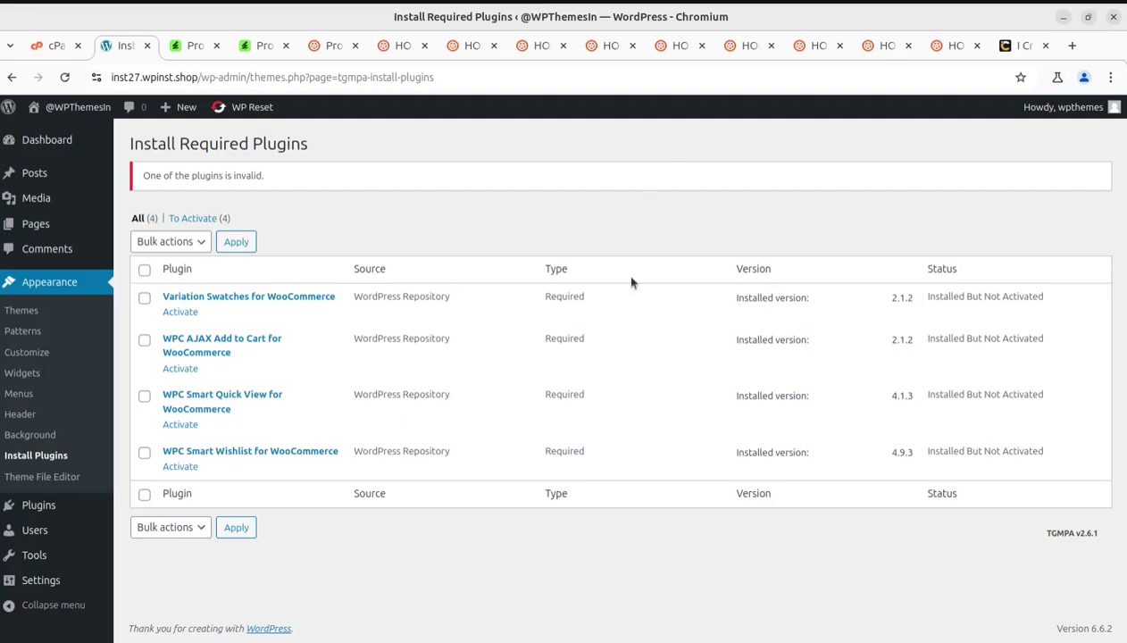
Try to bulk-activate the remaining Variation Swatches and WPC plugins for WooCommerce.
left_click(144, 269)
left_click(170, 241)
left_click(153, 309)
left_click(236, 243)
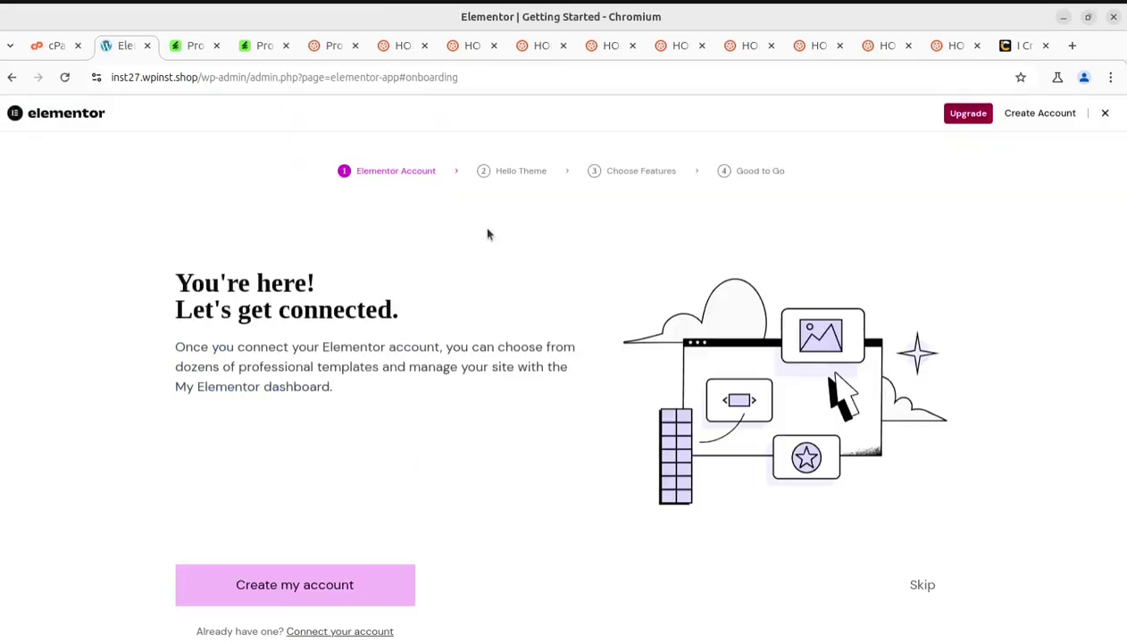
Close the Elementor onboarding and individually activate Variation Swatches, WPC AJAX Add to Cart, WPC Smart Quick View and WPC Smart Wishlist for WooCommerce.
left_click(1105, 112)
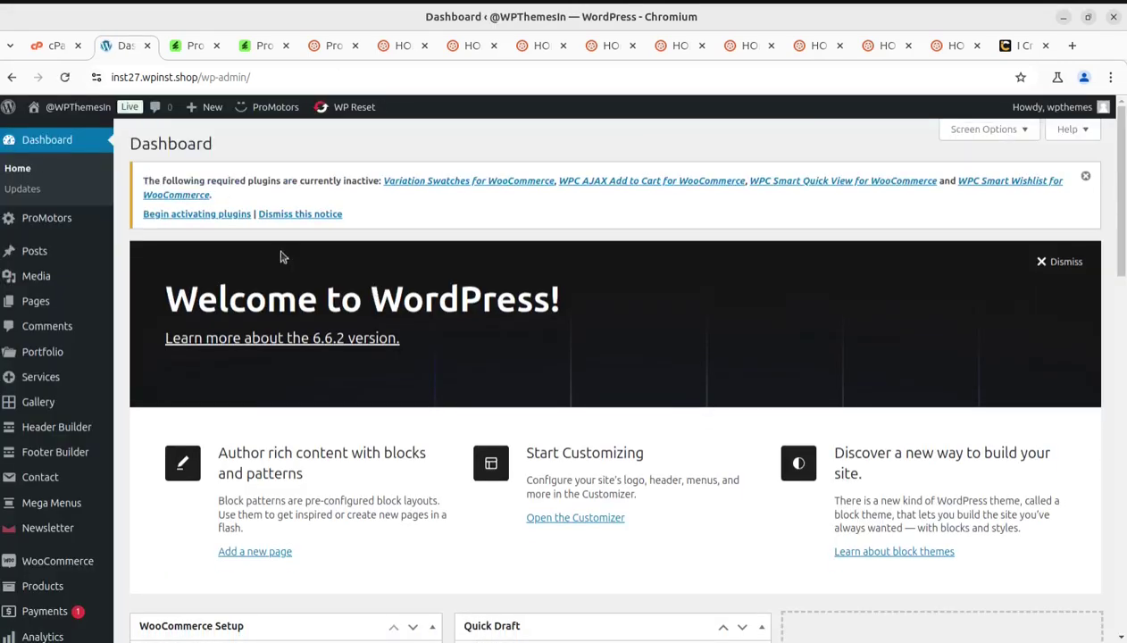
left_click(208, 214)
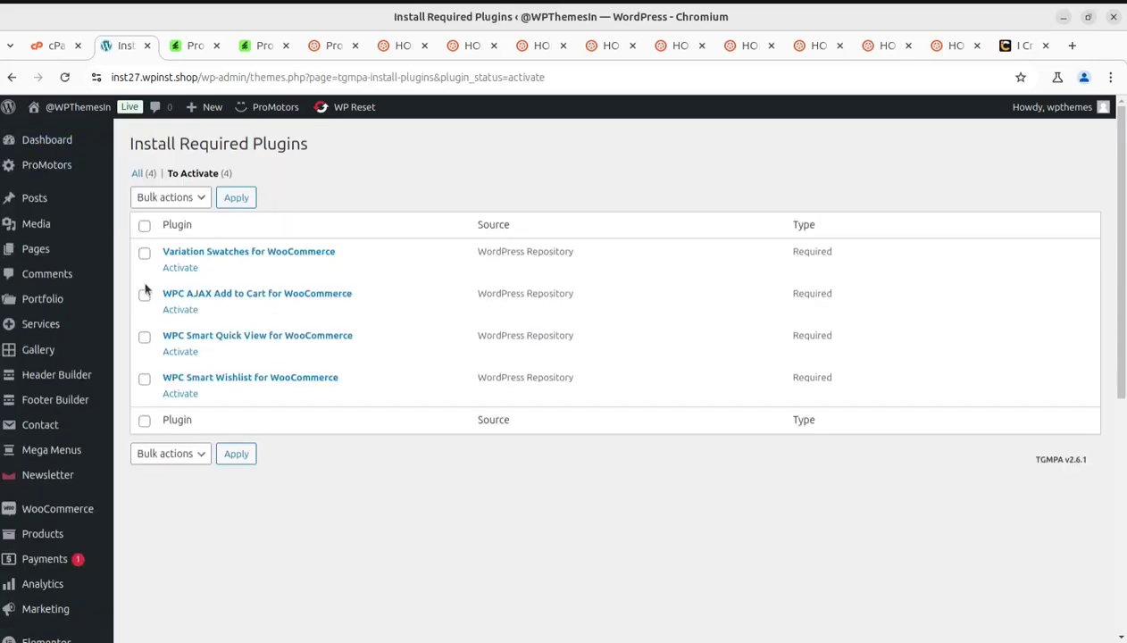
left_click(144, 226)
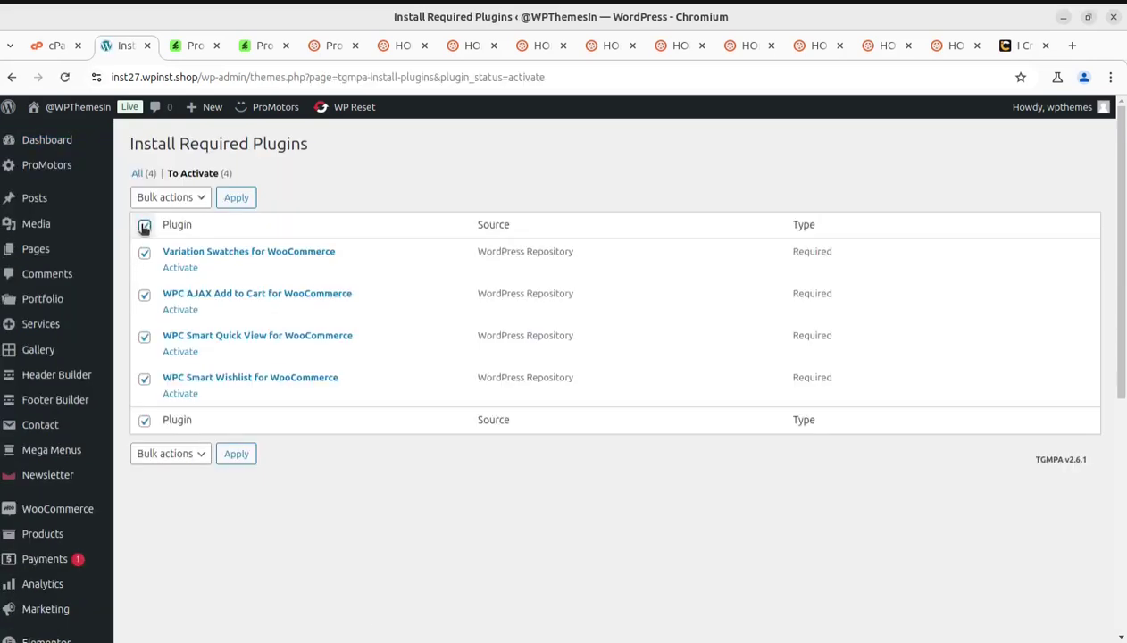
left_click(181, 268)
left_click(178, 328)
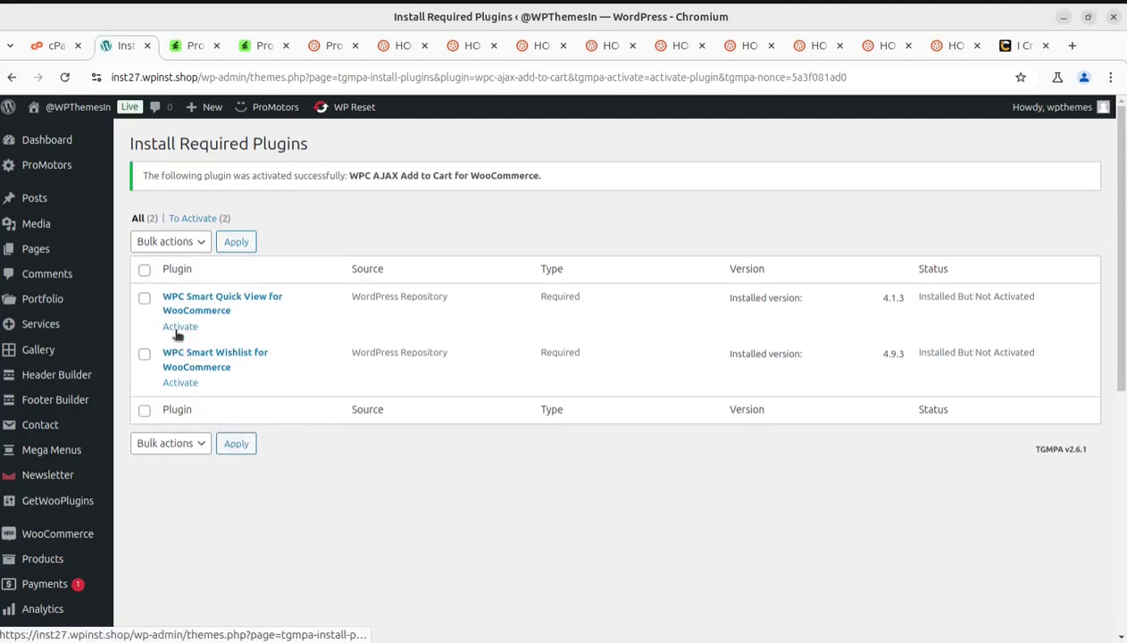
left_click(177, 327)
left_click(179, 327)
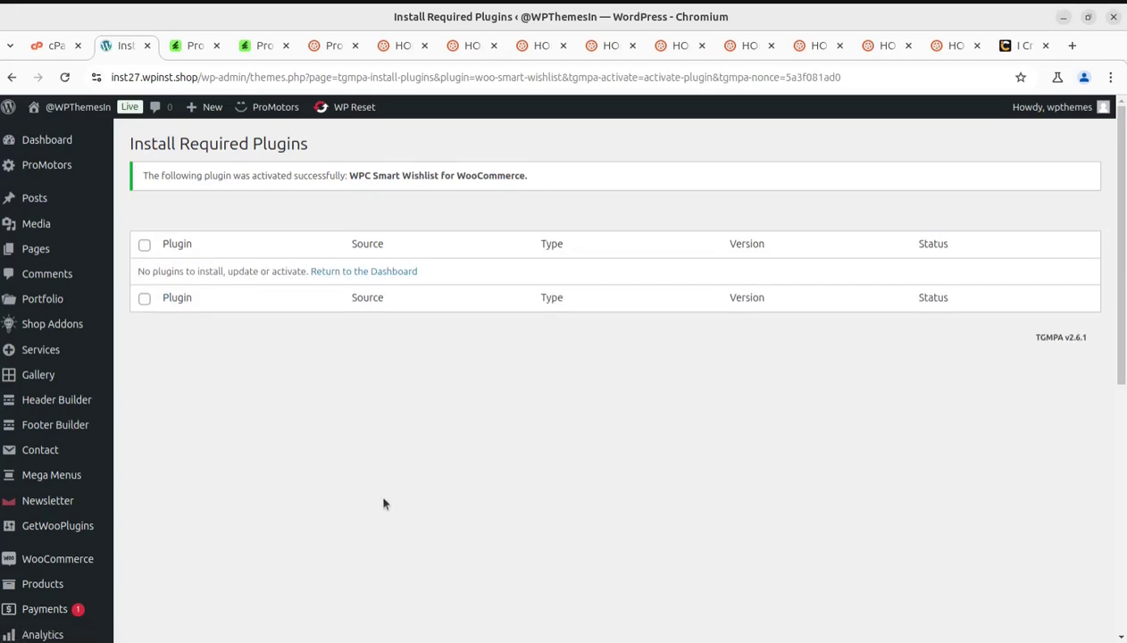
scroll(260, 439, "down", 2)
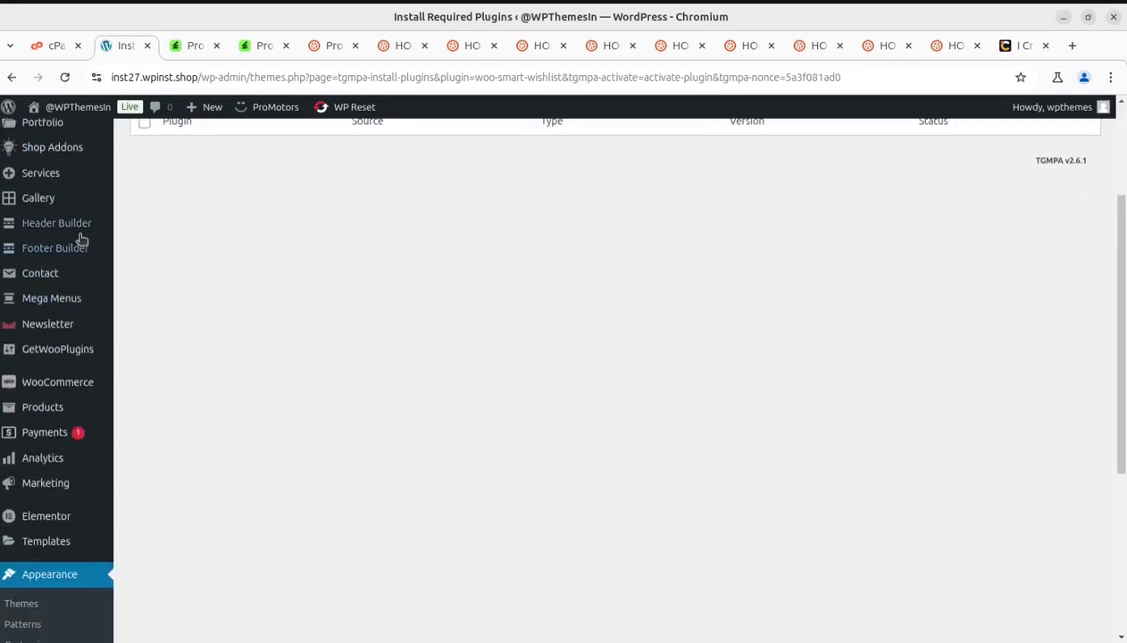
Return to the WordPress dashboard, look over the admin menu entries, and open the site's front end in a separate tab.
scroll(304, 387, "up", 2)
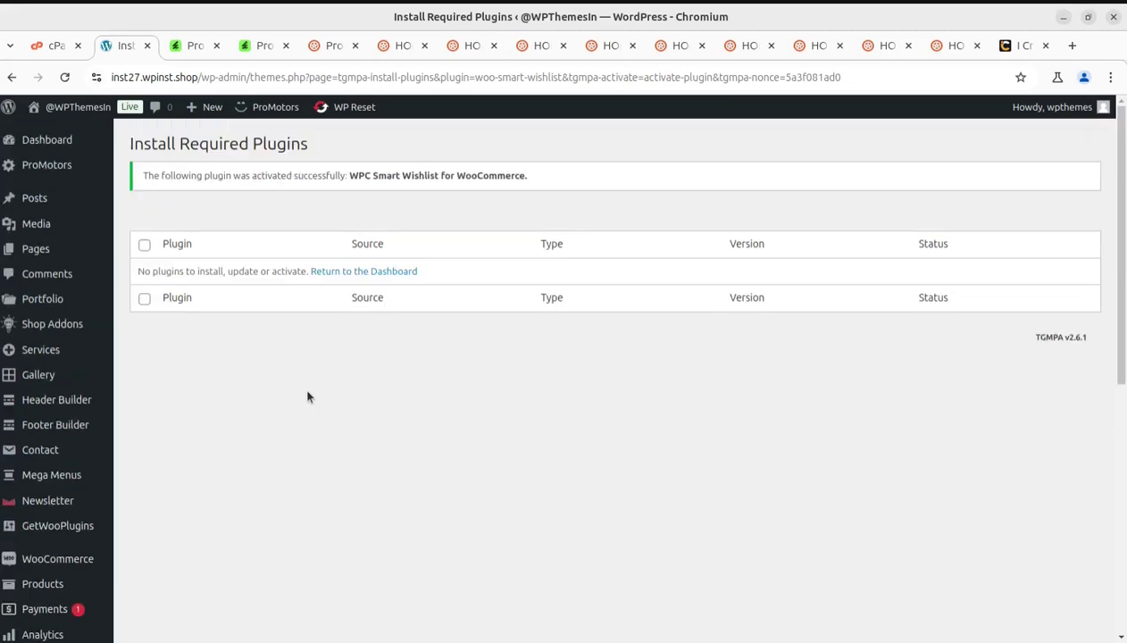
left_click(48, 144)
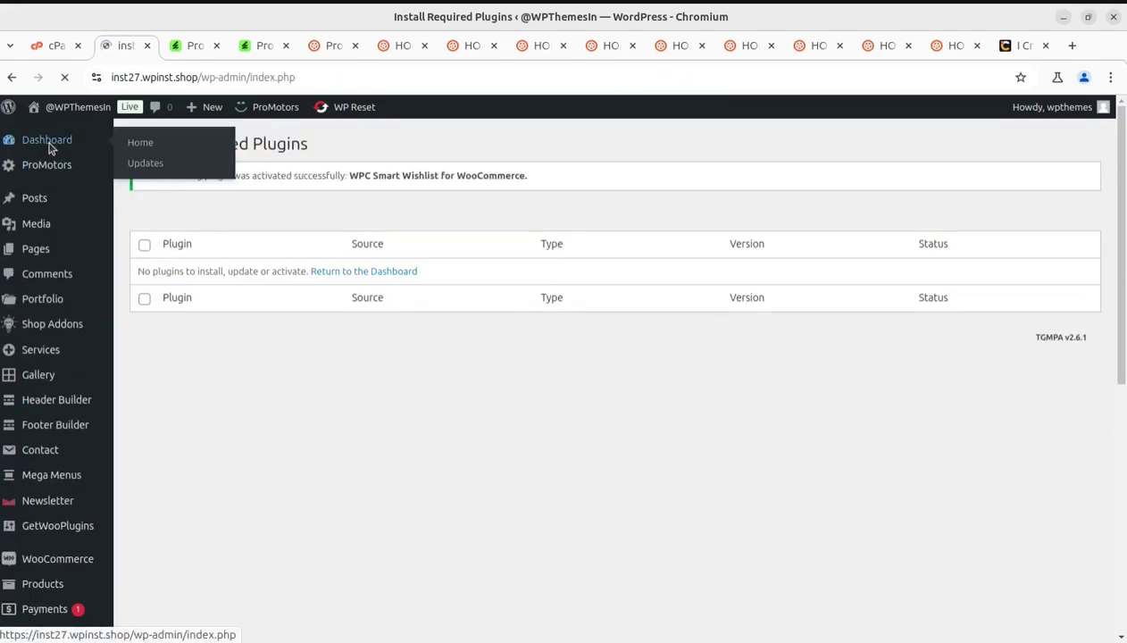
mouse_move(32, 230)
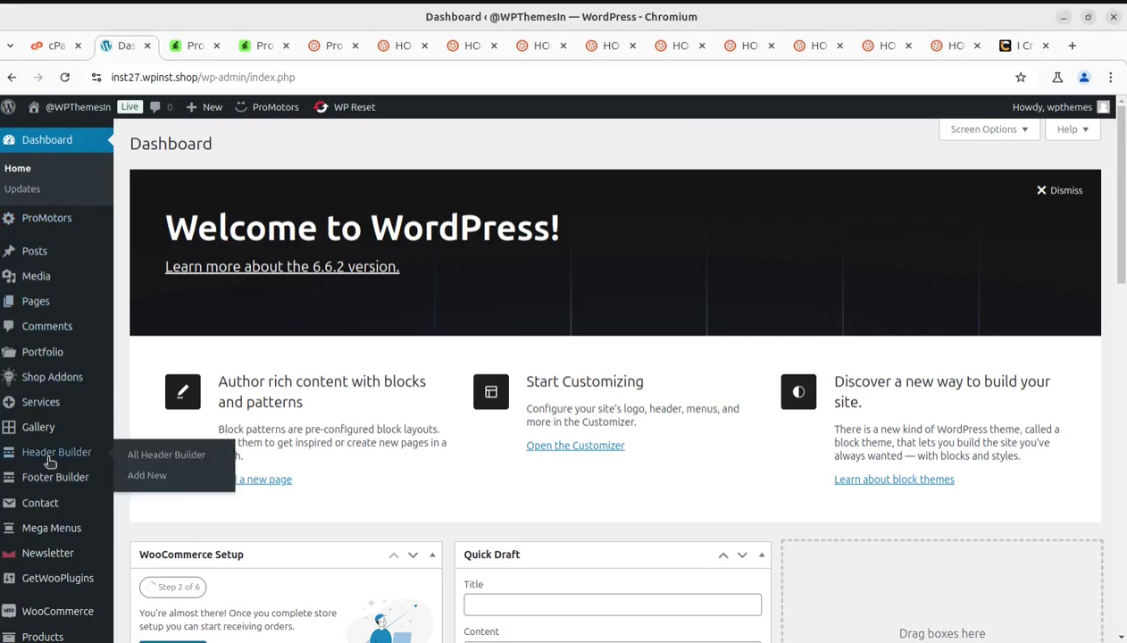
scroll(45, 309, "down", 2)
scroll(52, 536, "up", 2)
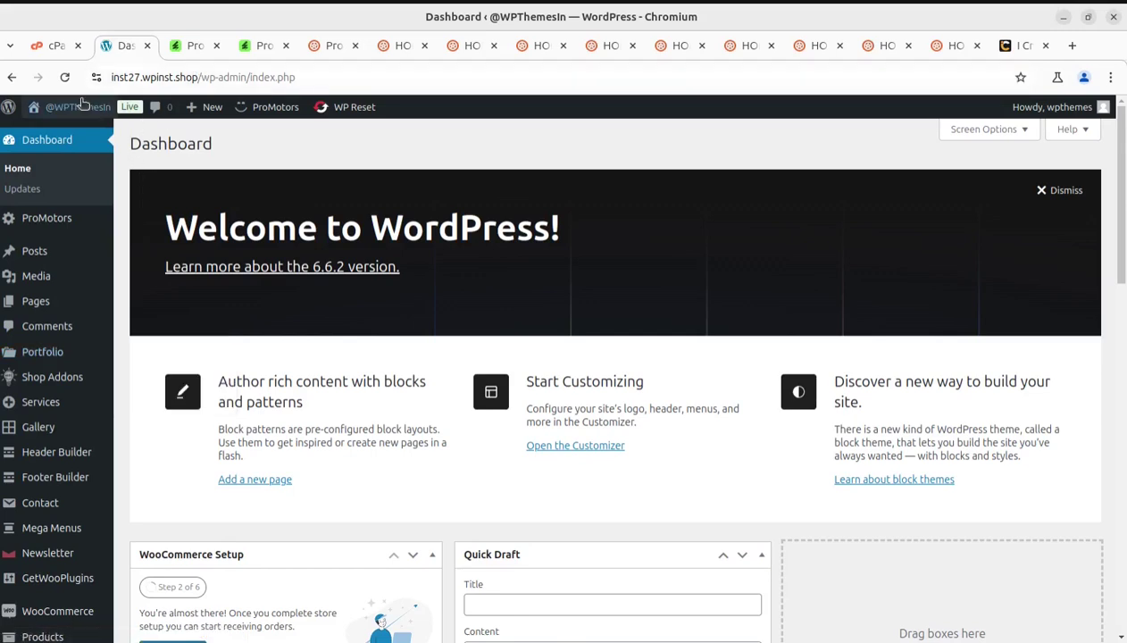
mouse_move(66, 108)
left_click(46, 134)
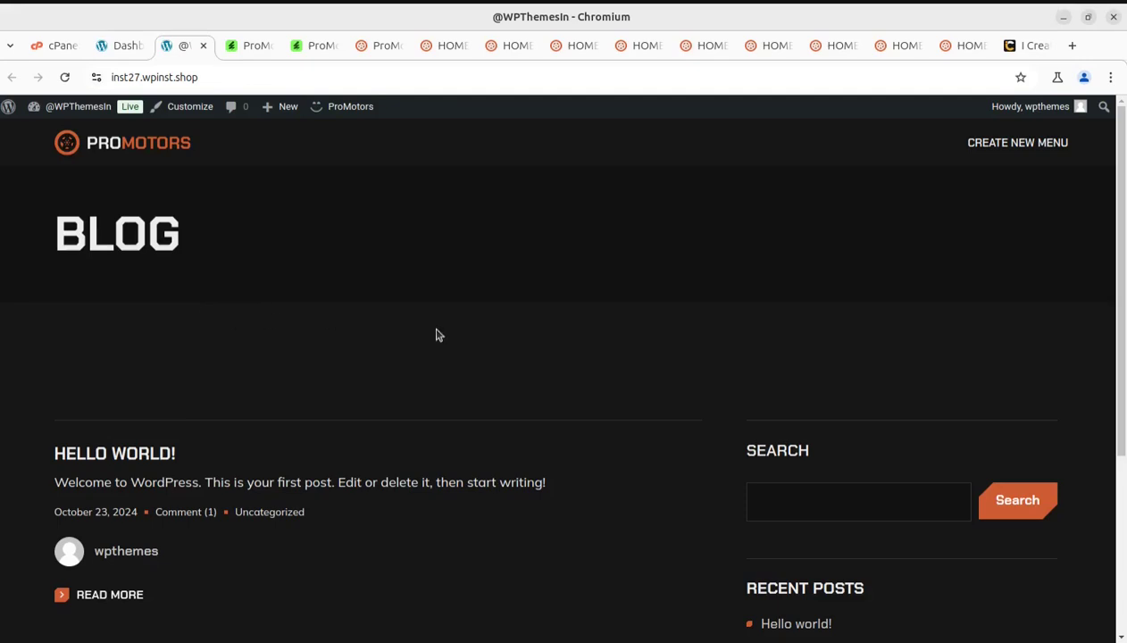
Review the online ProMotors demo's main homepage and its HOME 2, HOME 3 and HOME 4 layouts.
left_click(367, 49)
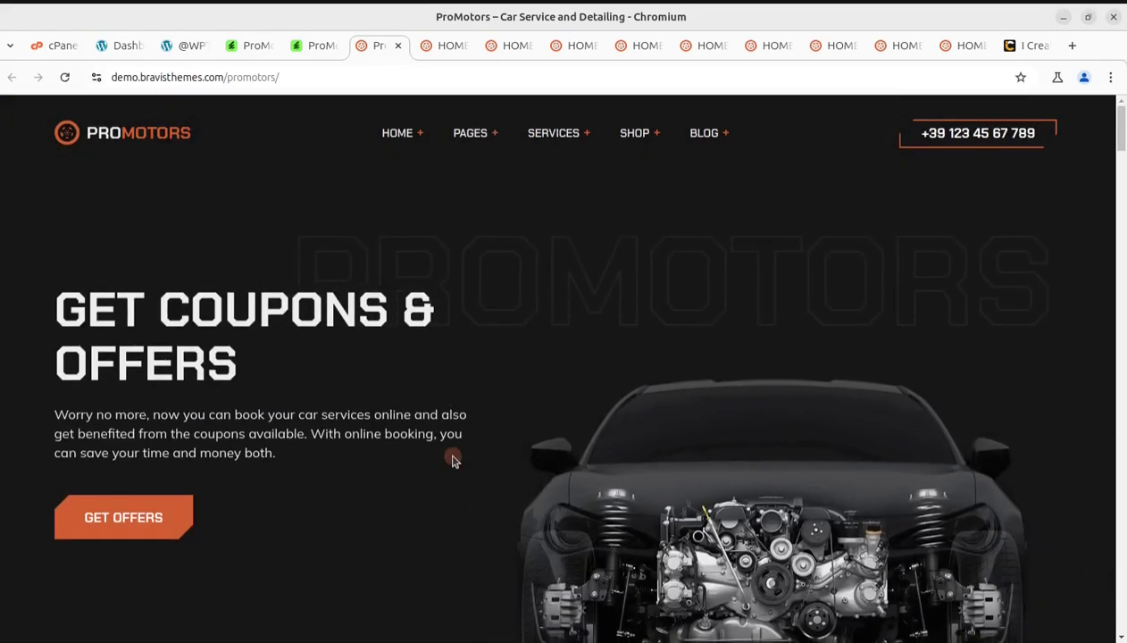
left_click(444, 45)
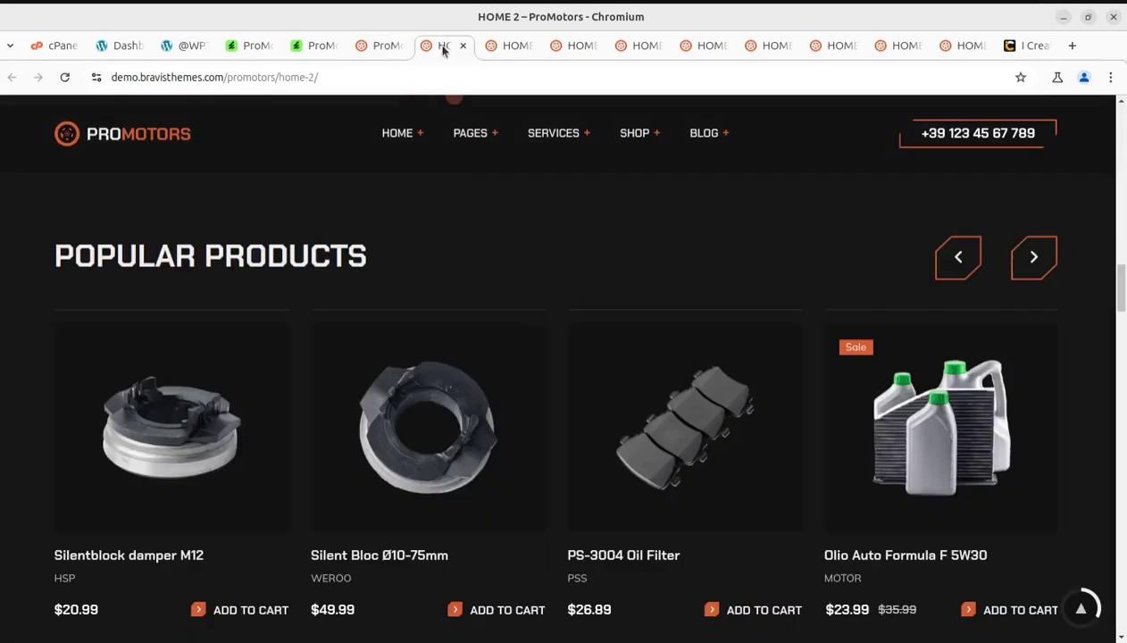
scroll(719, 446, "down", 4)
scroll(719, 446, "up", 15)
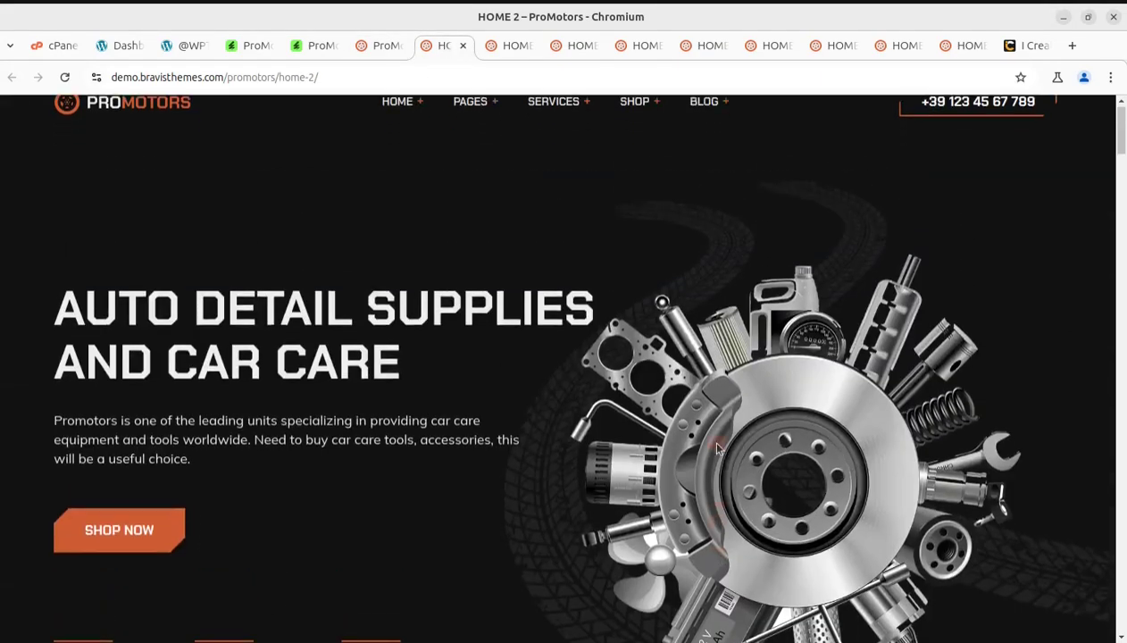
left_click(518, 45)
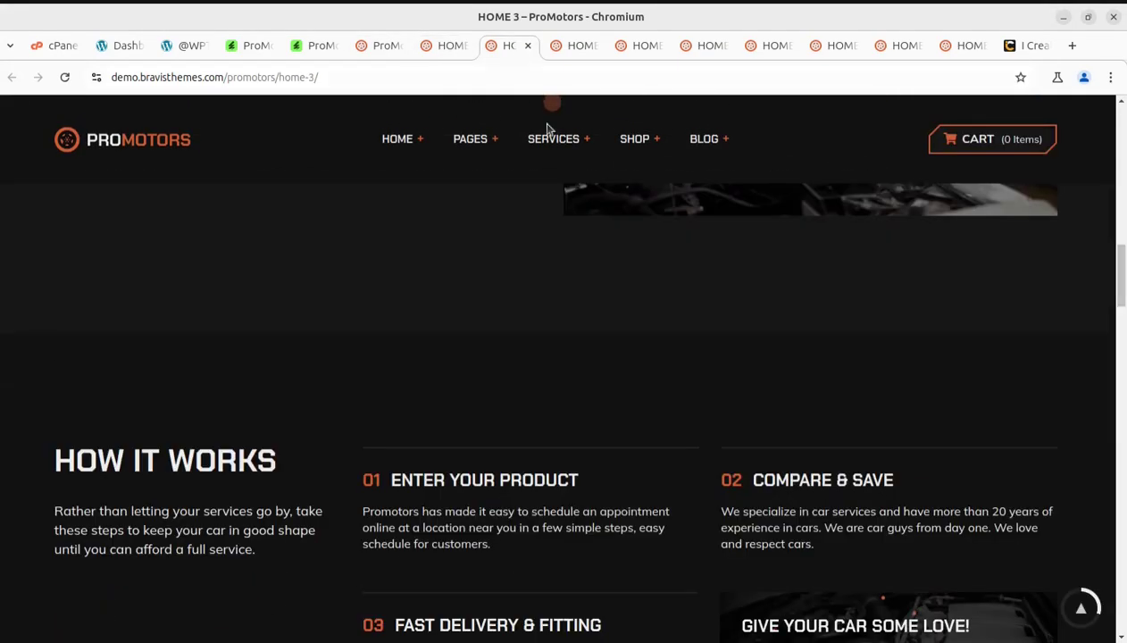
scroll(607, 307, "up", 10)
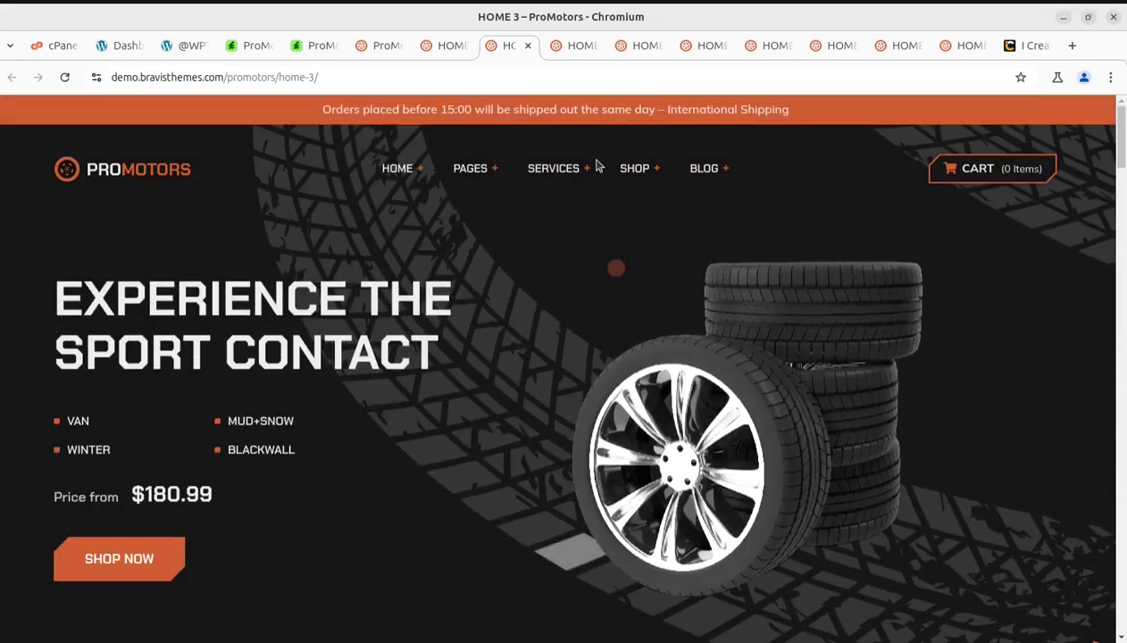
left_click(578, 52)
scroll(641, 292, "up", 10)
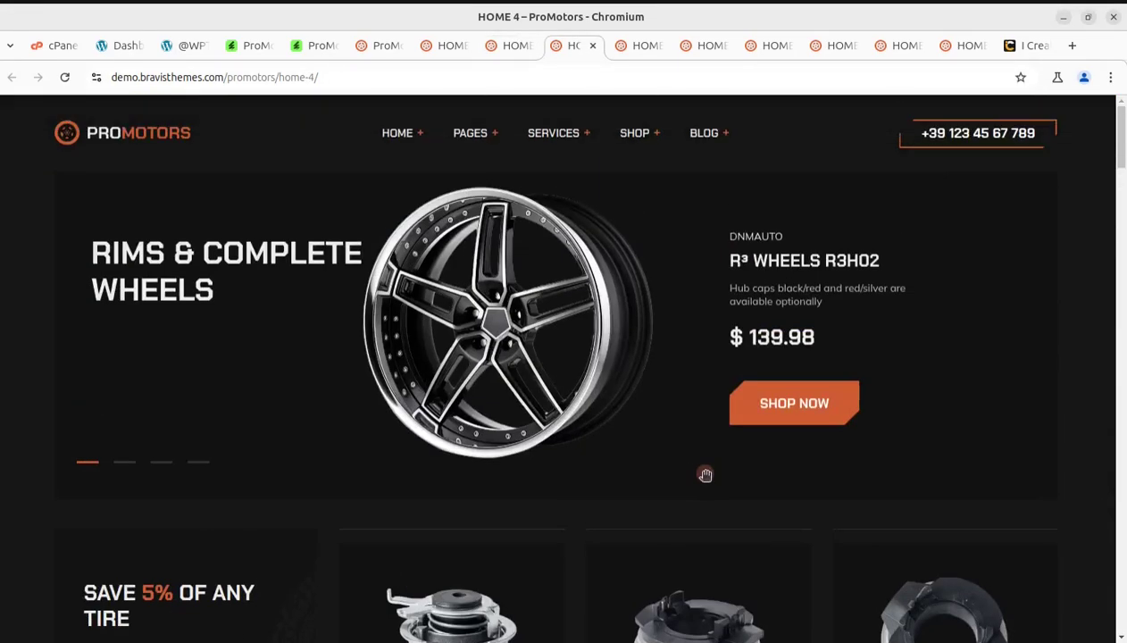
Review the HOME 5, HOME 6, HOME 7 and HOME 8 layouts of the online ProMotors demo.
left_click(639, 47)
scroll(720, 477, "up", 10)
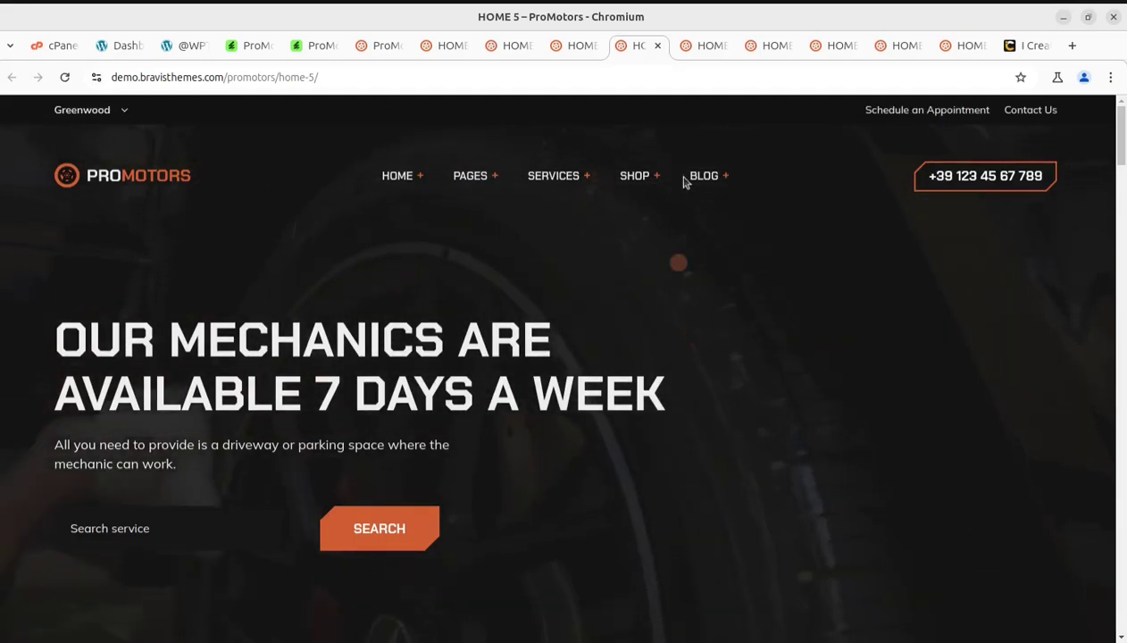
left_click(705, 46)
scroll(545, 429, "up", 10)
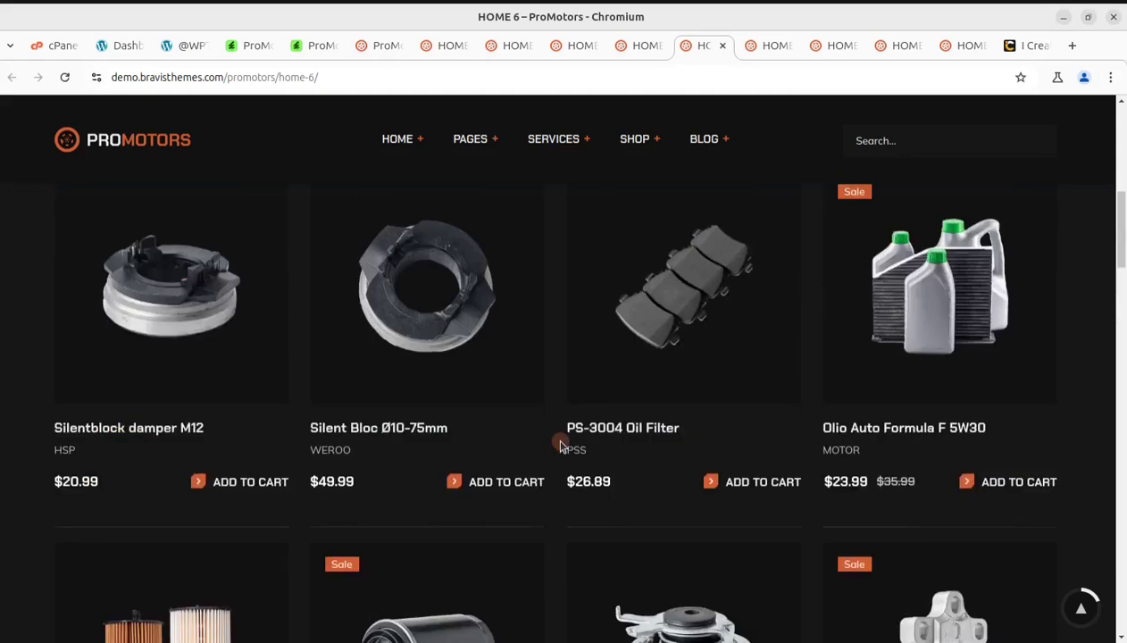
scroll(561, 443, "up", 1)
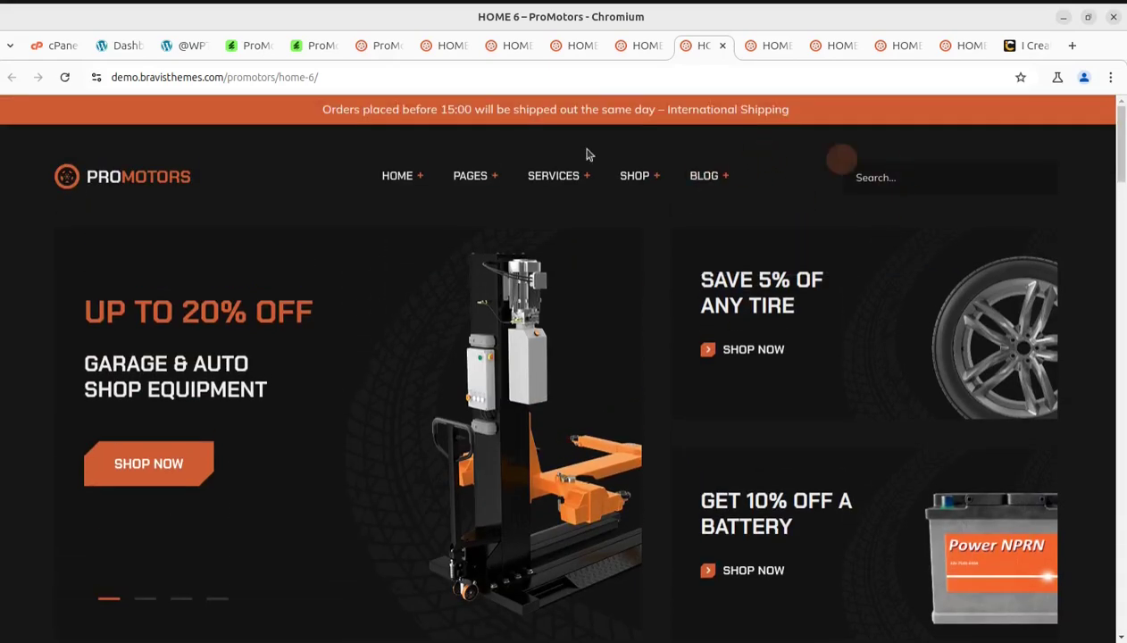
left_click(767, 45)
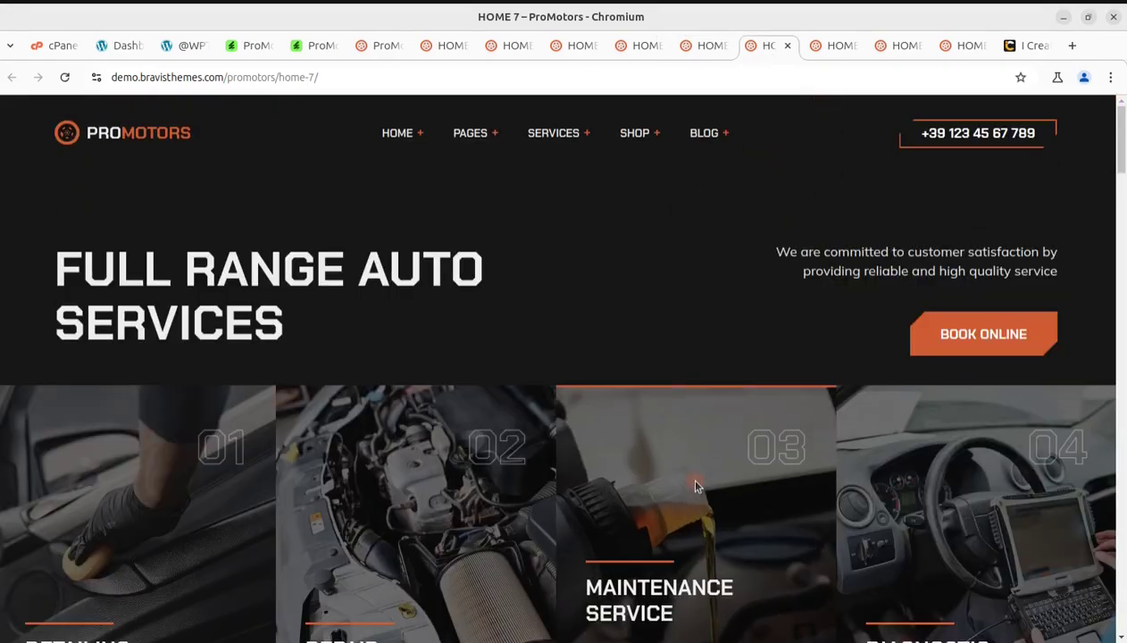
left_click(831, 44)
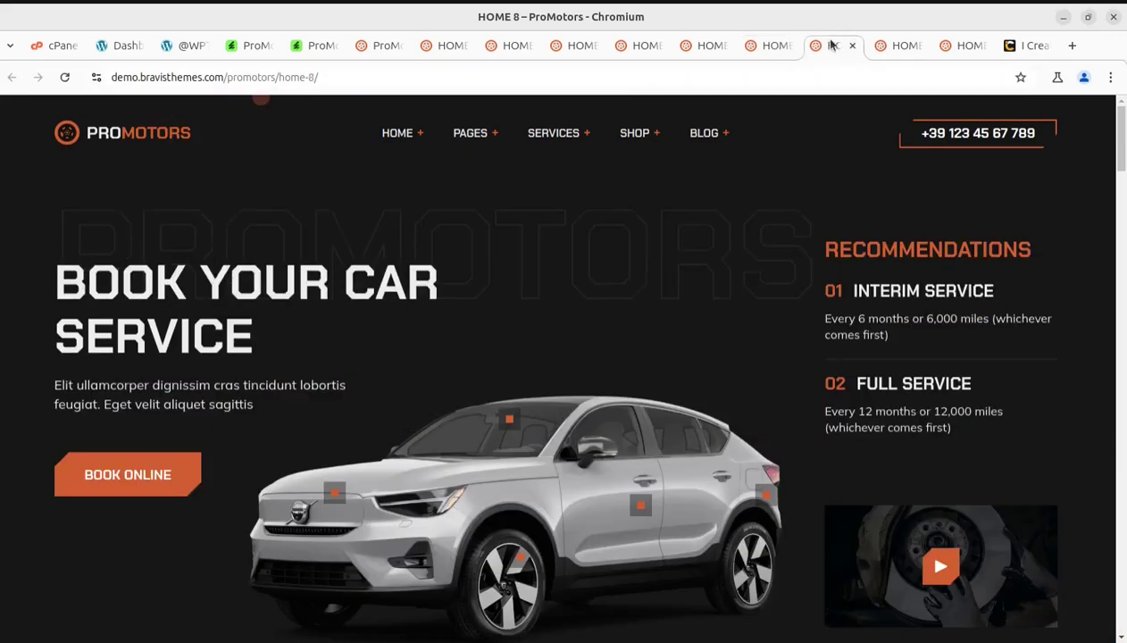
Return to the WordPress admin, open the ProMotors demo importer, and start and confirm the PROMOTORS demo import.
left_click(124, 49)
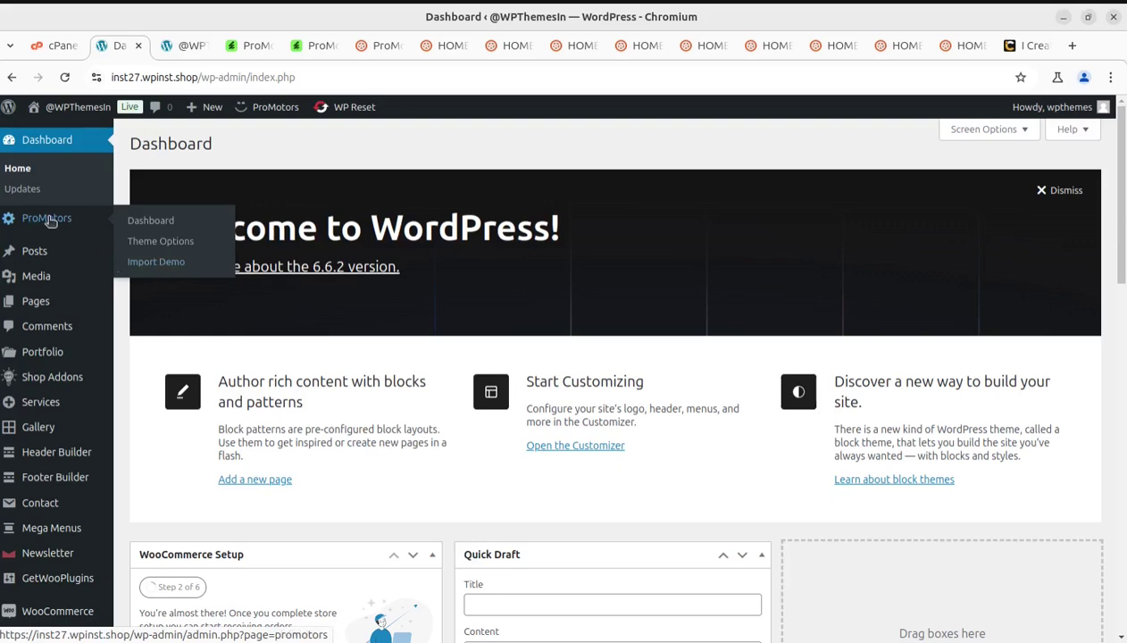
left_click(161, 263)
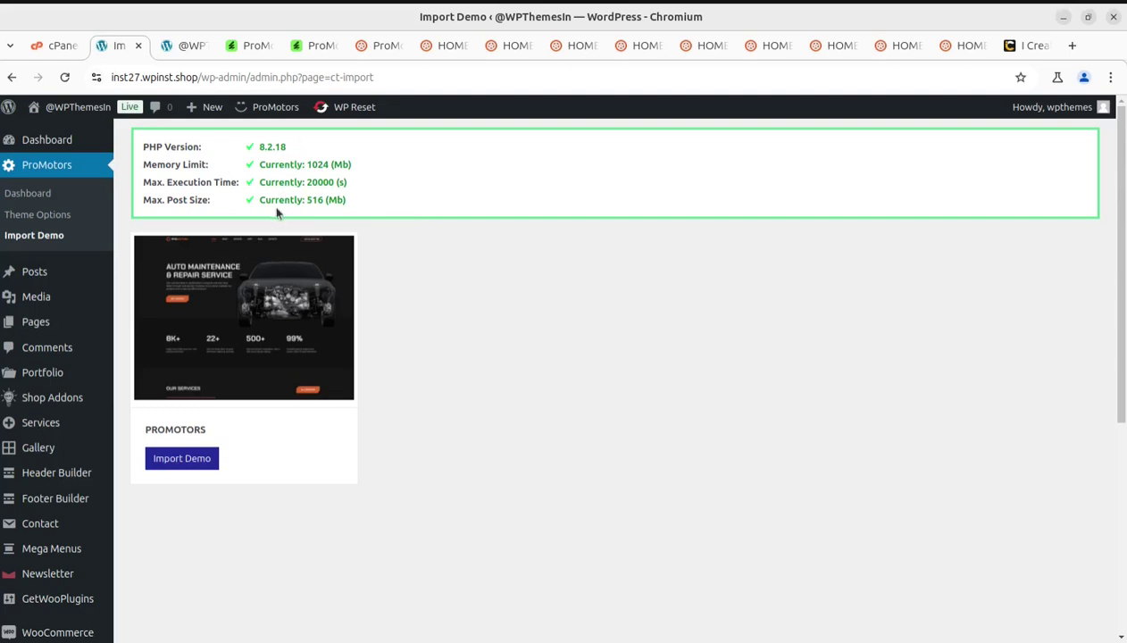
left_click(197, 465)
left_click(682, 174)
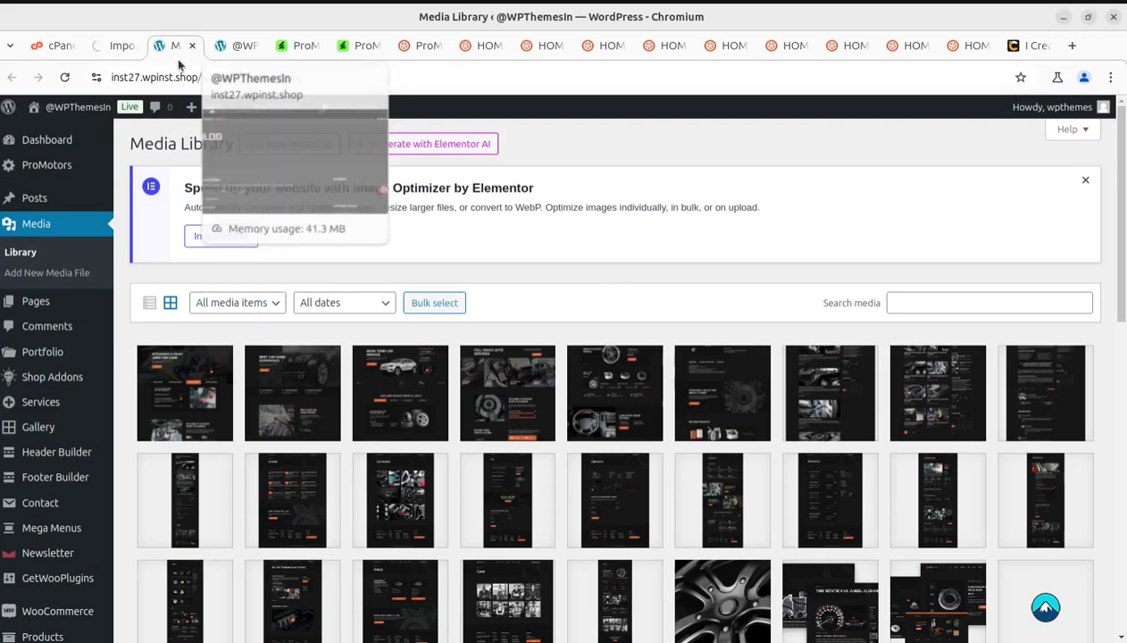
Monitor the demo import's progress and check the imported images in the Media Library.
left_click(126, 51)
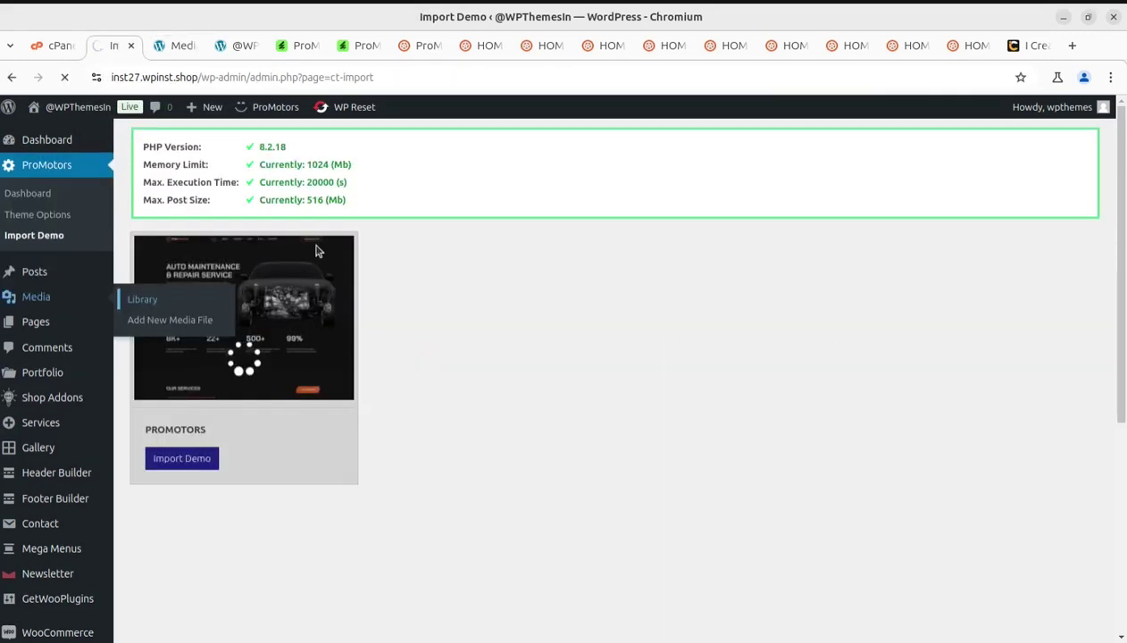
left_click(183, 50)
scroll(679, 370, "down", 10)
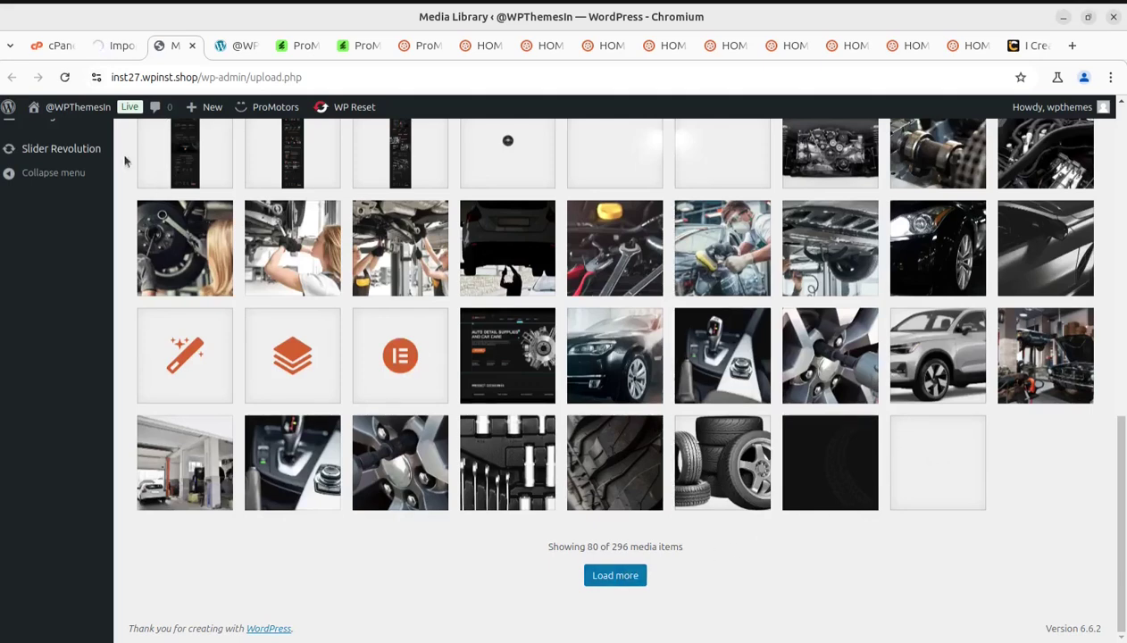
left_click(107, 46)
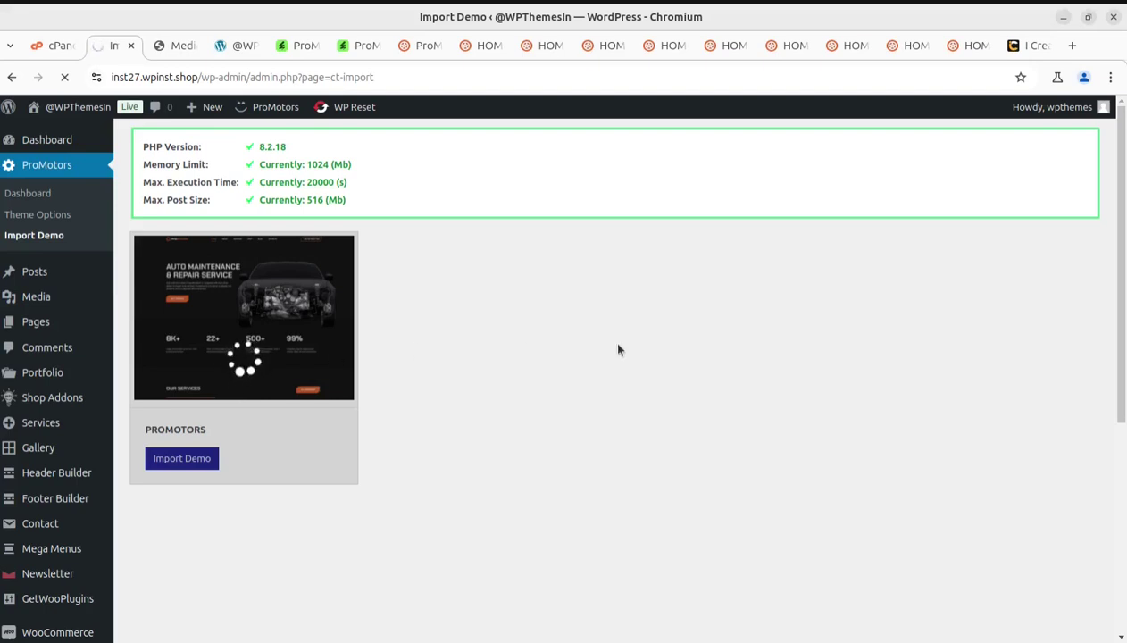
left_click(176, 47)
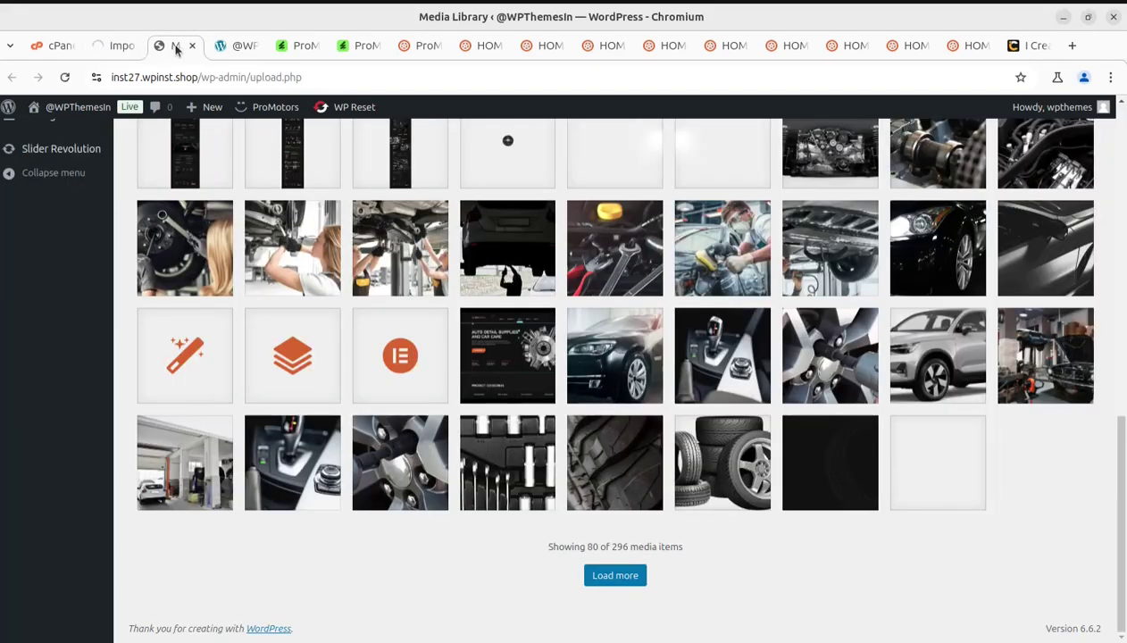
left_click(116, 46)
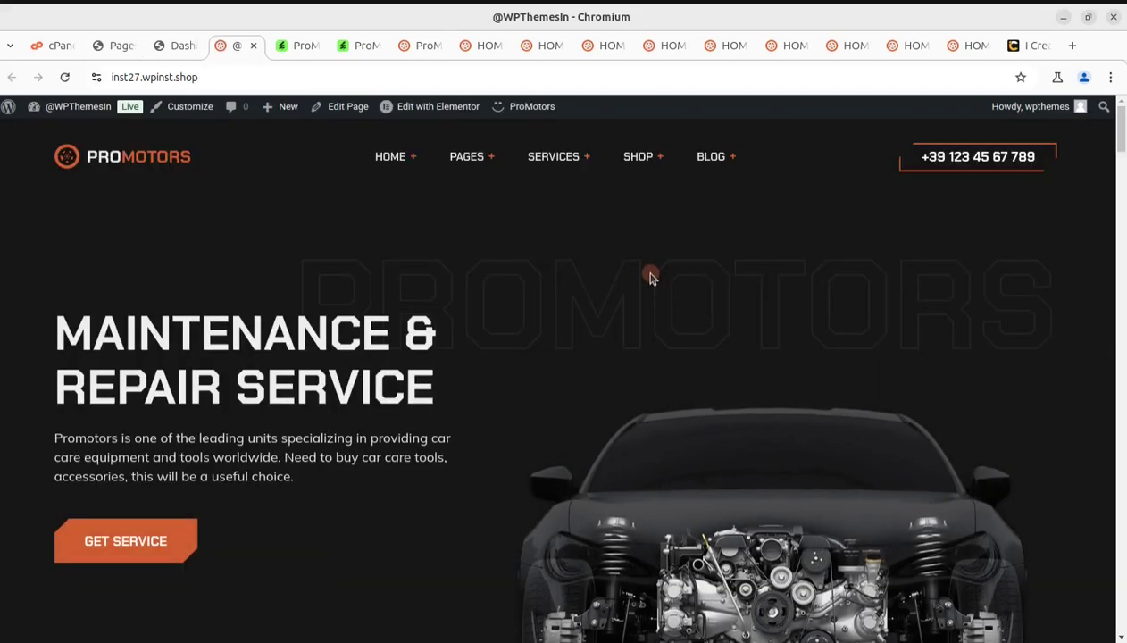
Examine the homepage layouts listed under HOME in the imported site's navigation.
mouse_move(390, 161)
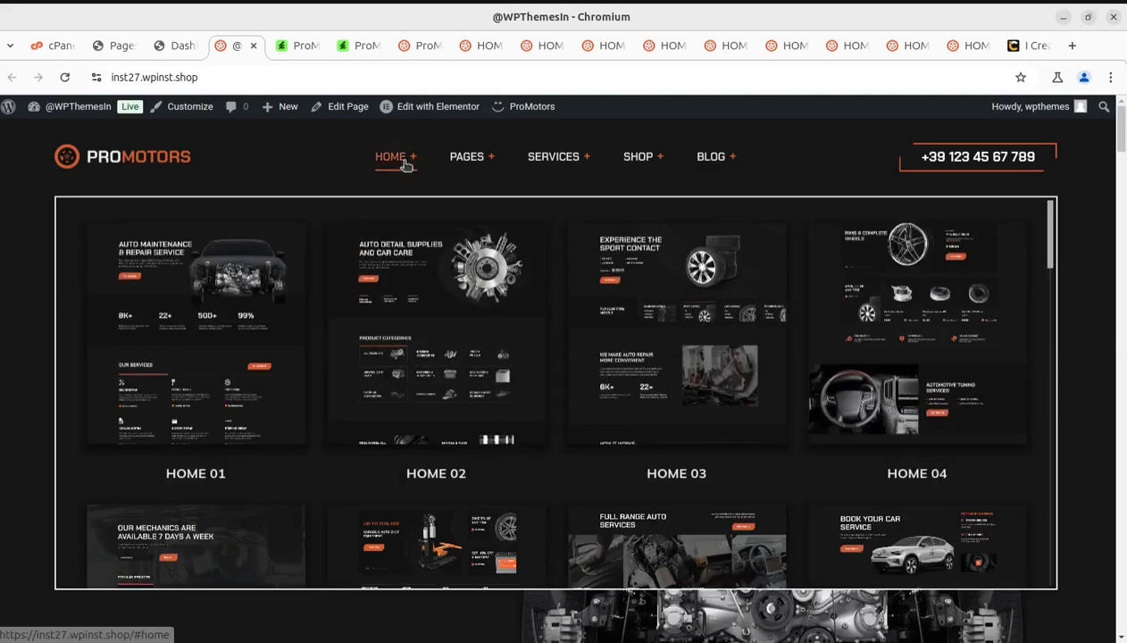
mouse_move(891, 432)
scroll(892, 431, "down", 3)
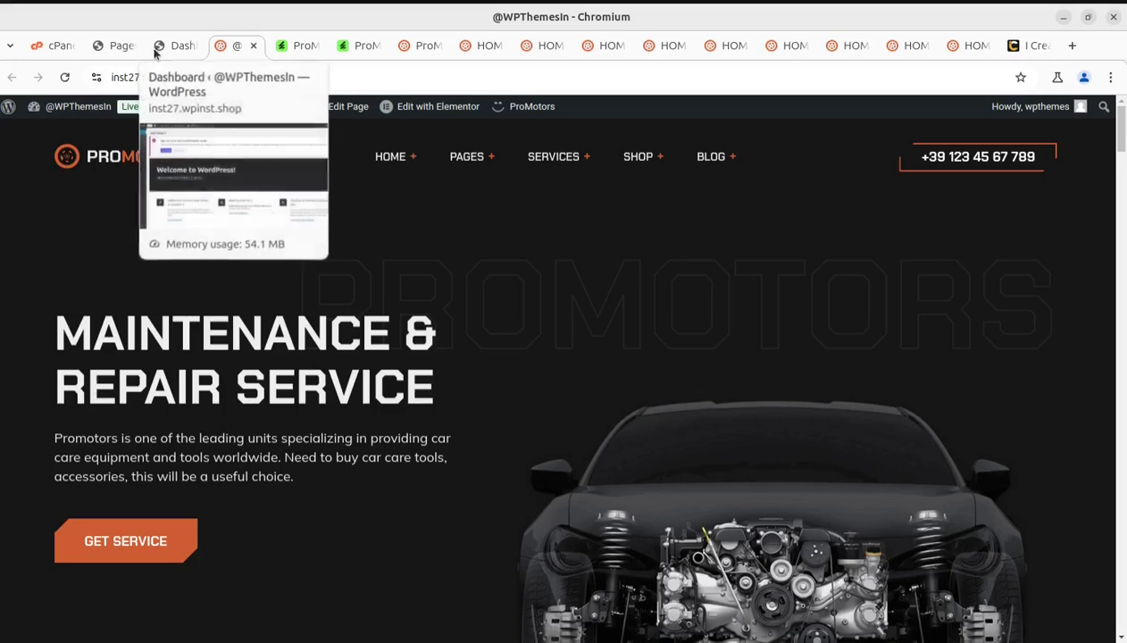
Look through the site's Pages list, view HOME 1 – ONE PAGE in a new tab, and close that tab.
left_click(122, 46)
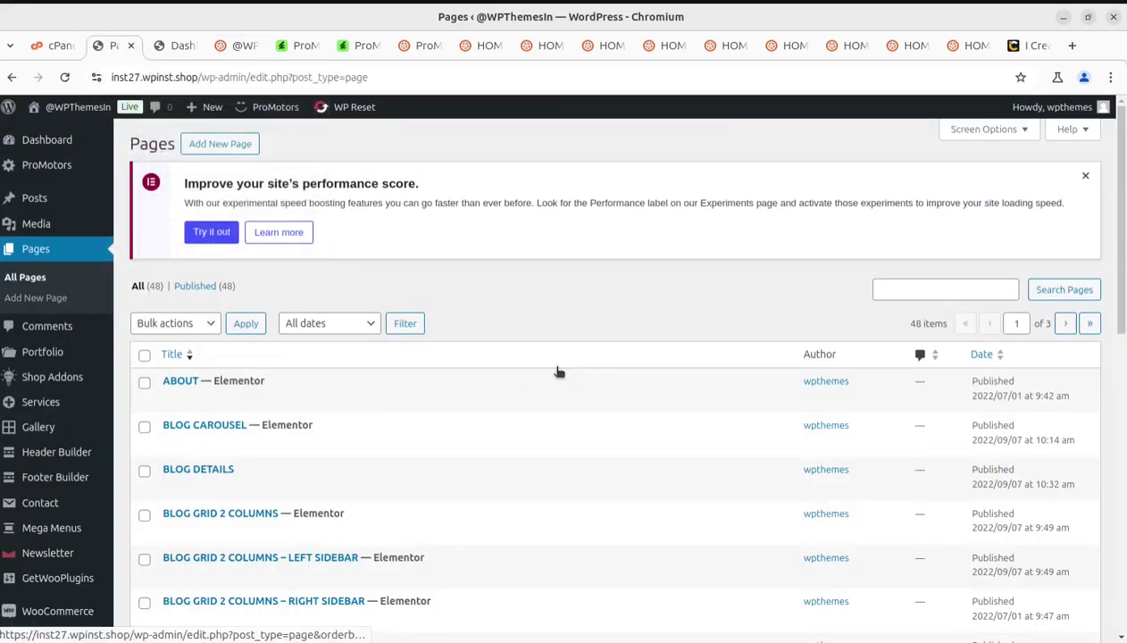
scroll(559, 371, "down", 8)
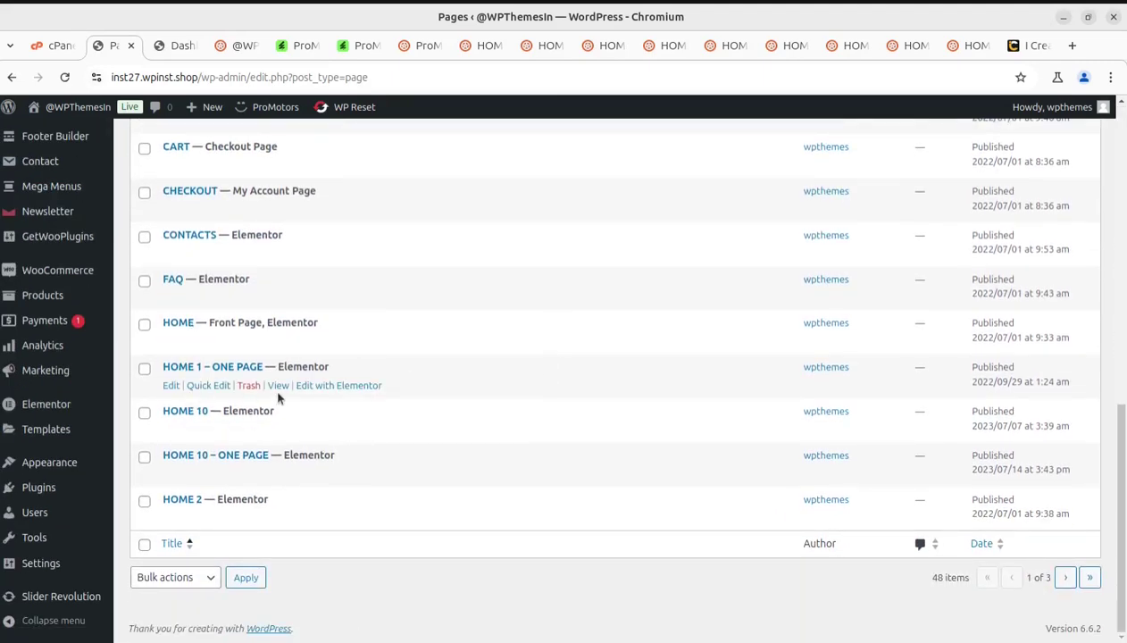
middle_click(279, 391)
left_click(170, 47)
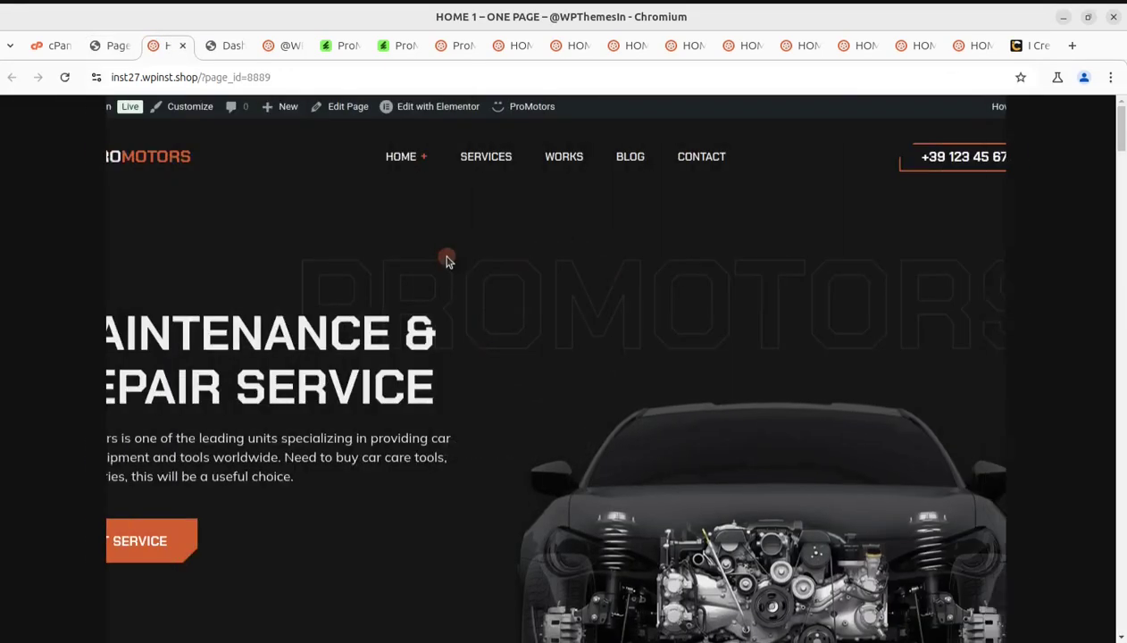
left_click(183, 46)
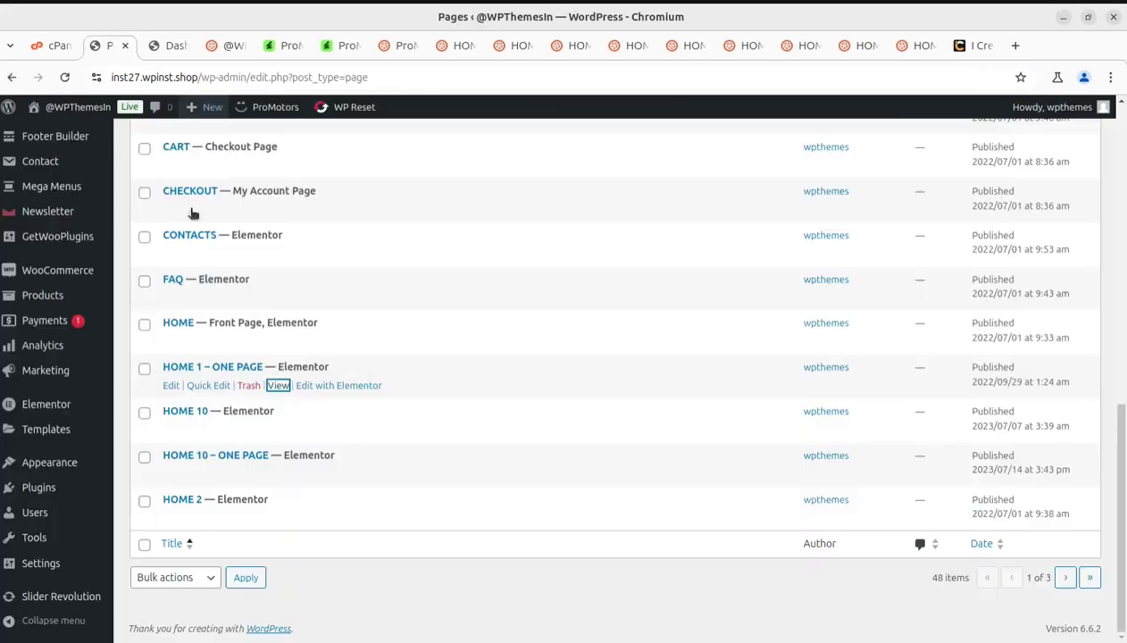
Go to page 2 of the Pages list, open HOME 3 in a new tab, and inspect its imported content.
left_click(1070, 578)
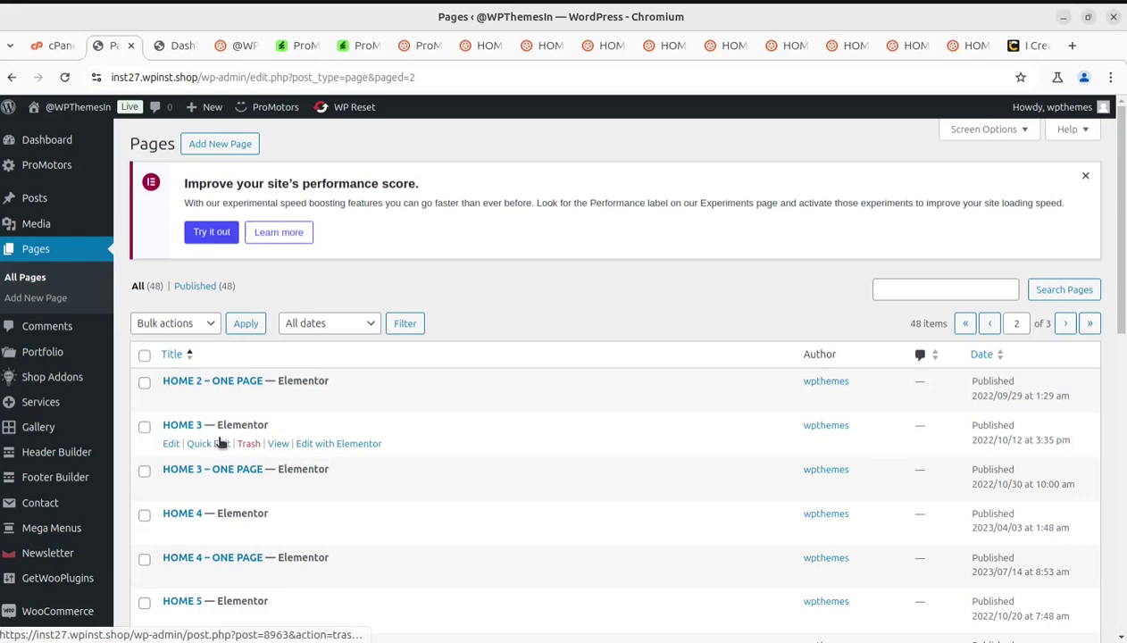
middle_click(276, 444)
left_click(175, 47)
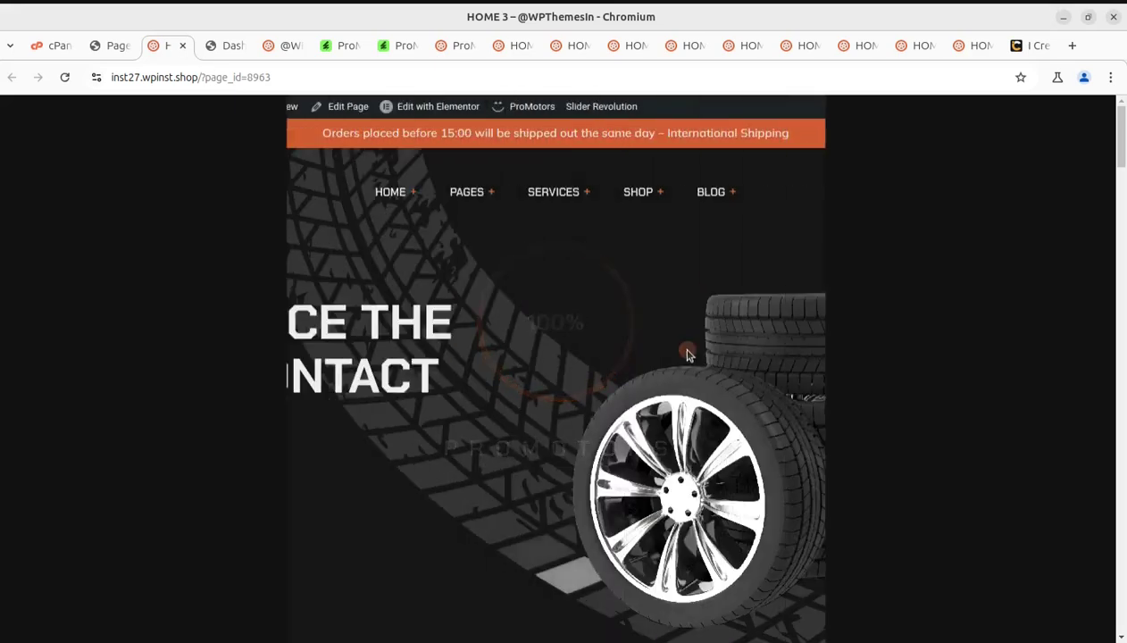
scroll(687, 352, "down", 5)
scroll(688, 350, "up", 5)
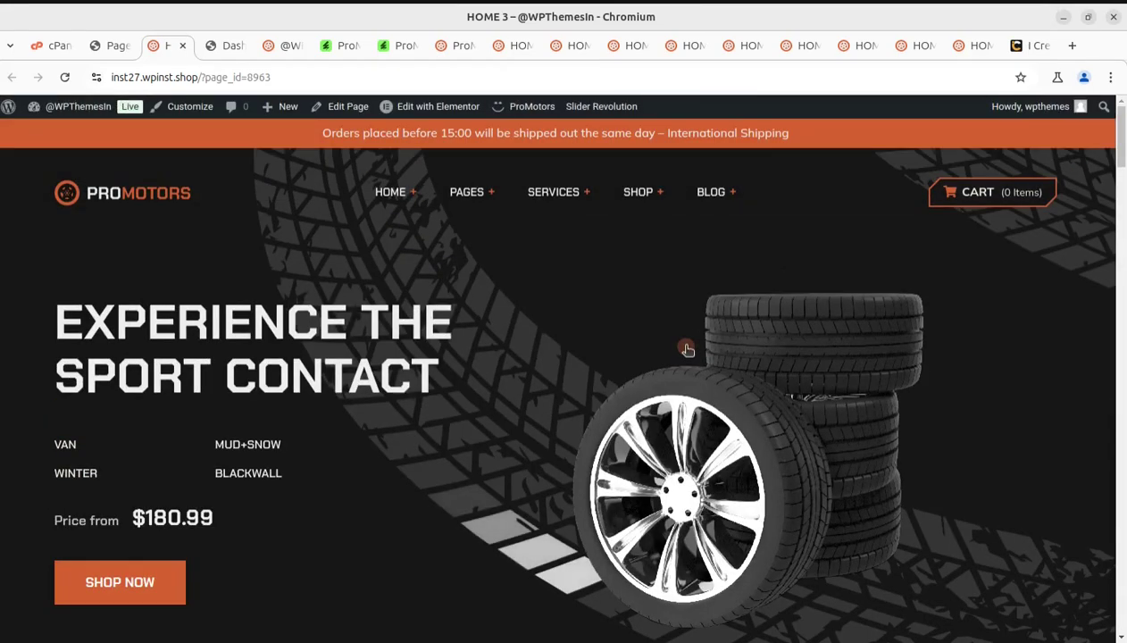
scroll(688, 350, "down", 5)
scroll(435, 356, "down", 4)
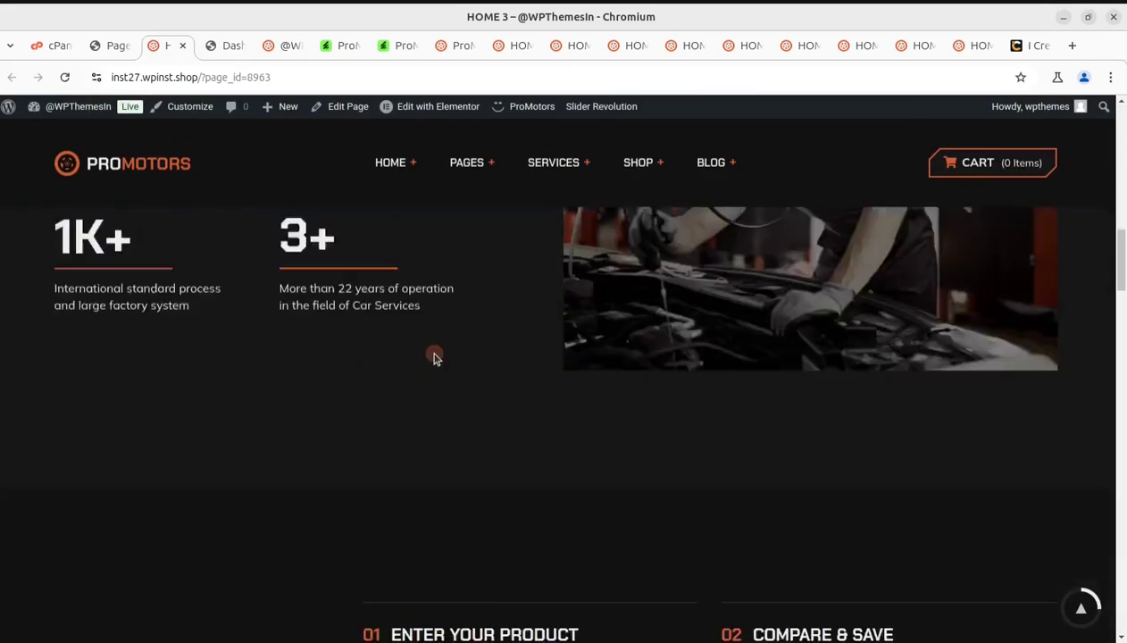
scroll(435, 355, "down", 3)
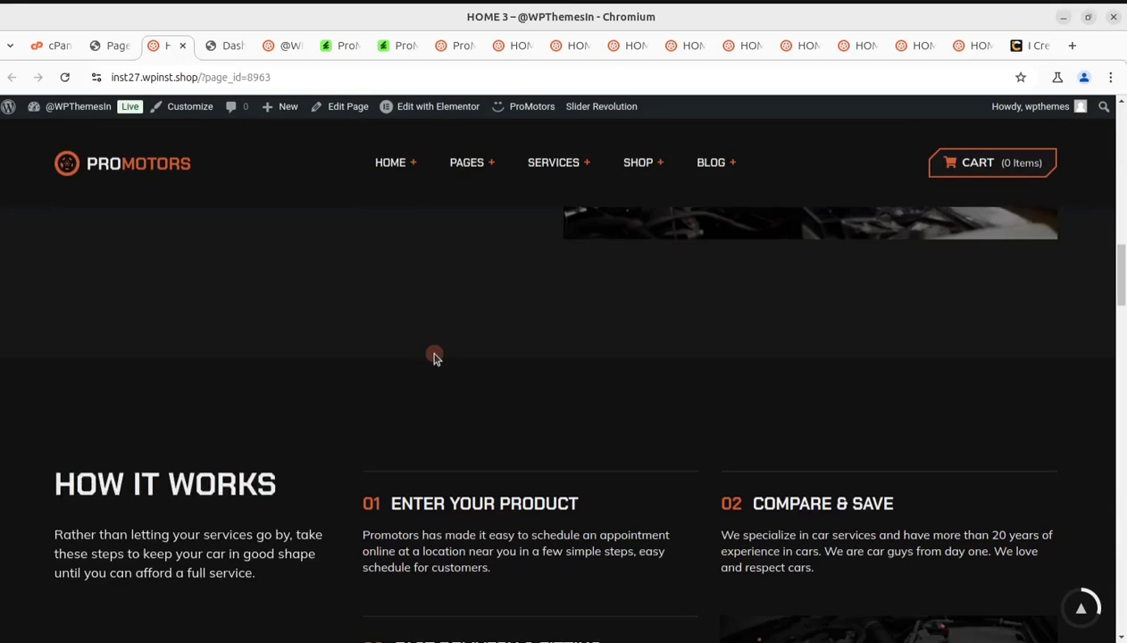
Examine the rest of the HOME 3 page down to its contacts section and view the ProMotors item page on ThemeForest.
scroll(531, 359, "down", 15)
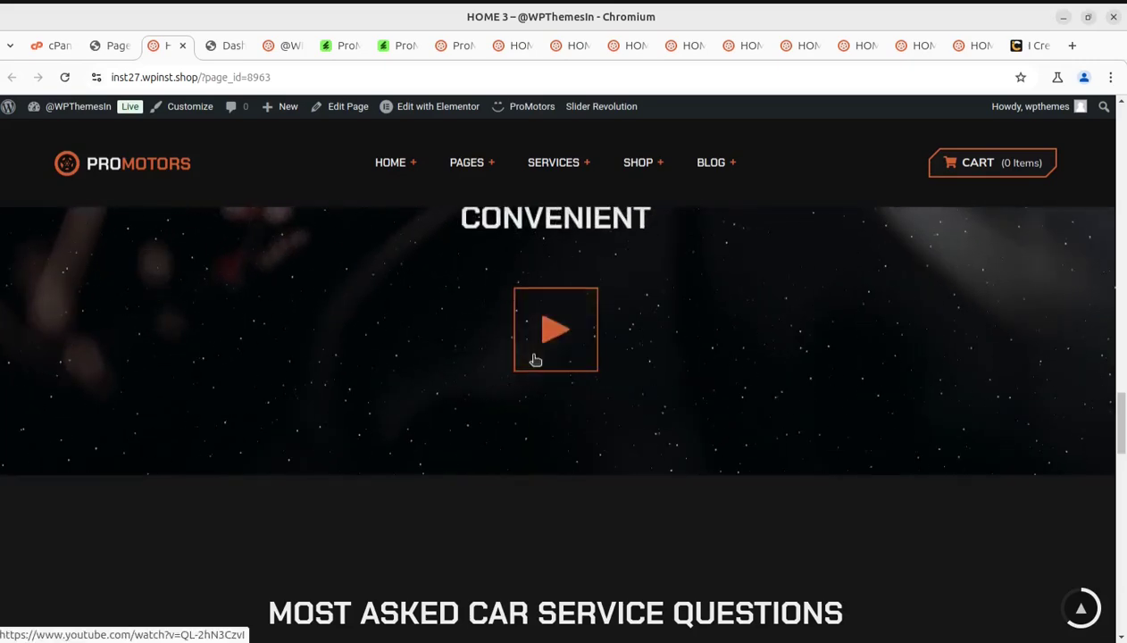
scroll(540, 368, "down", 8)
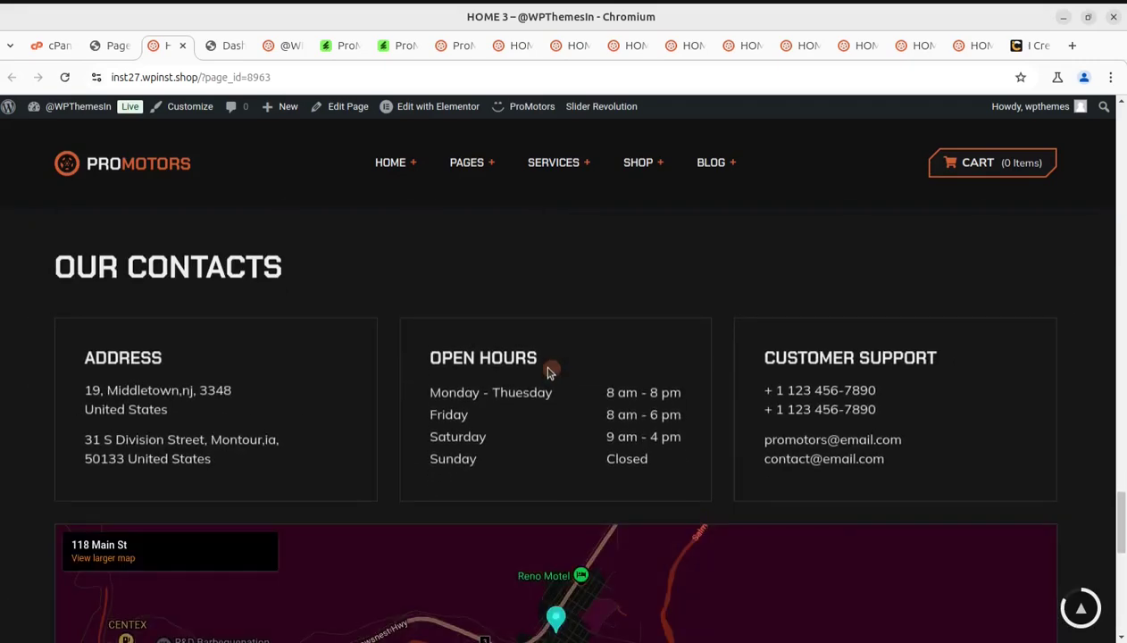
left_click(334, 51)
scroll(658, 490, "up", 3)
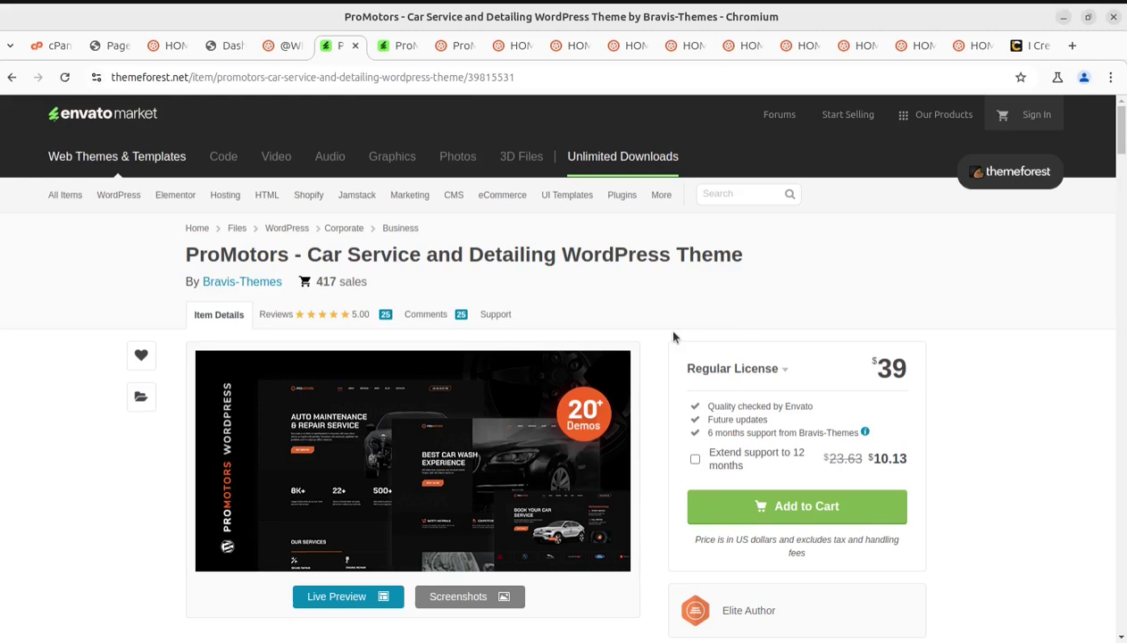
Close the extra tab showing the ProMotors live demo and return to the site's Pages list.
left_click(165, 46)
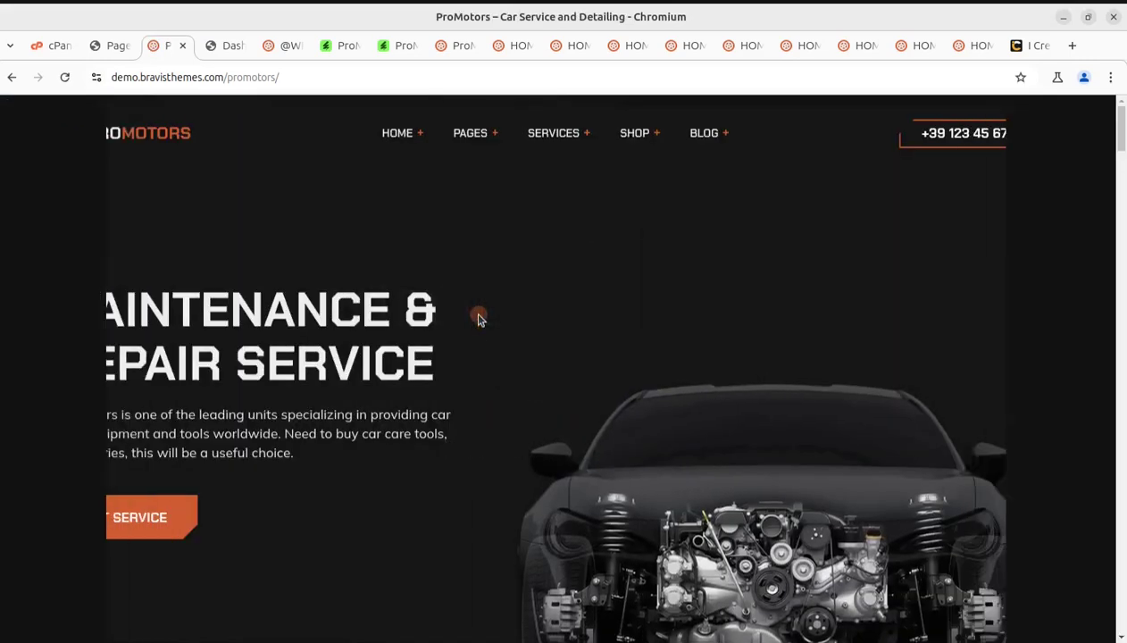
left_click(115, 45)
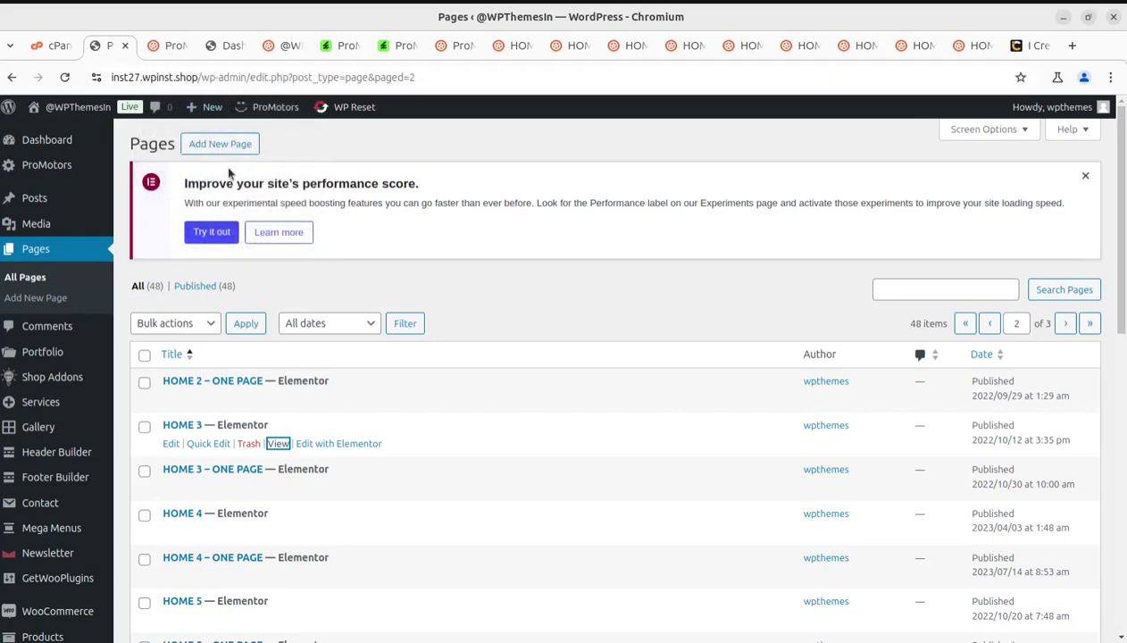
left_click(174, 46)
left_click(183, 45)
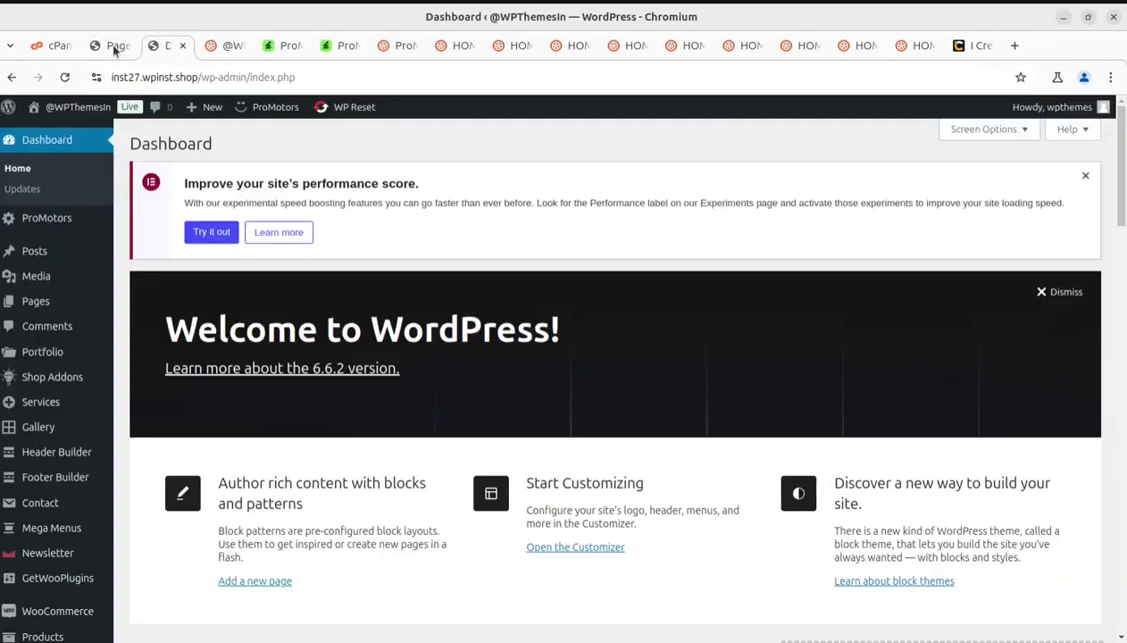
left_click(103, 45)
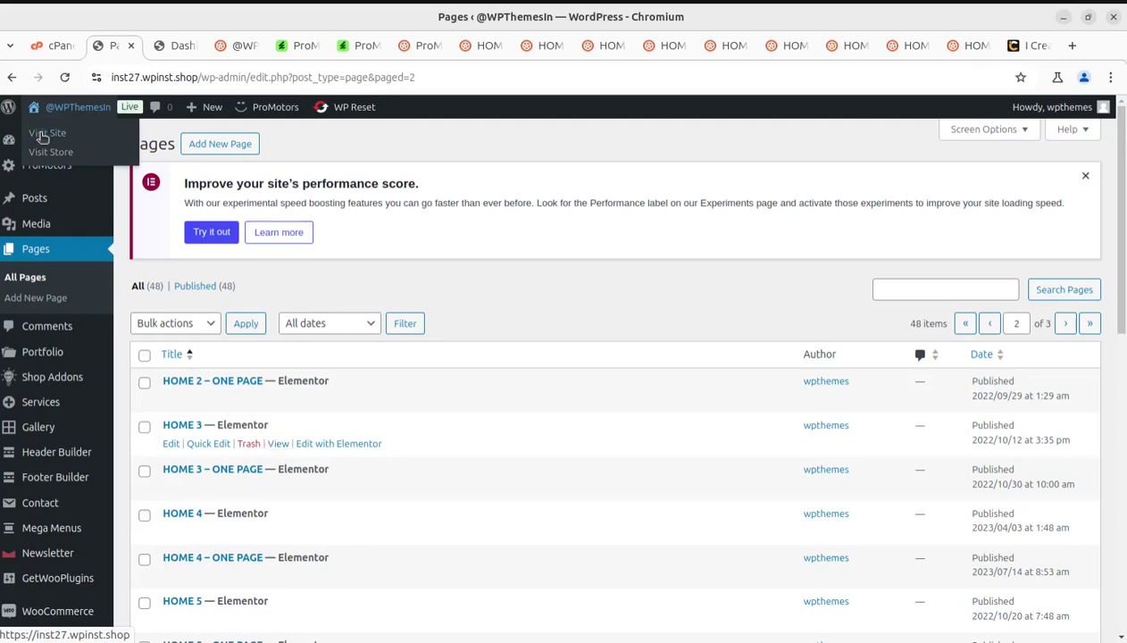
Visit the live site from the admin area, open its ABOUT page, and look through the imported content.
left_click(42, 134)
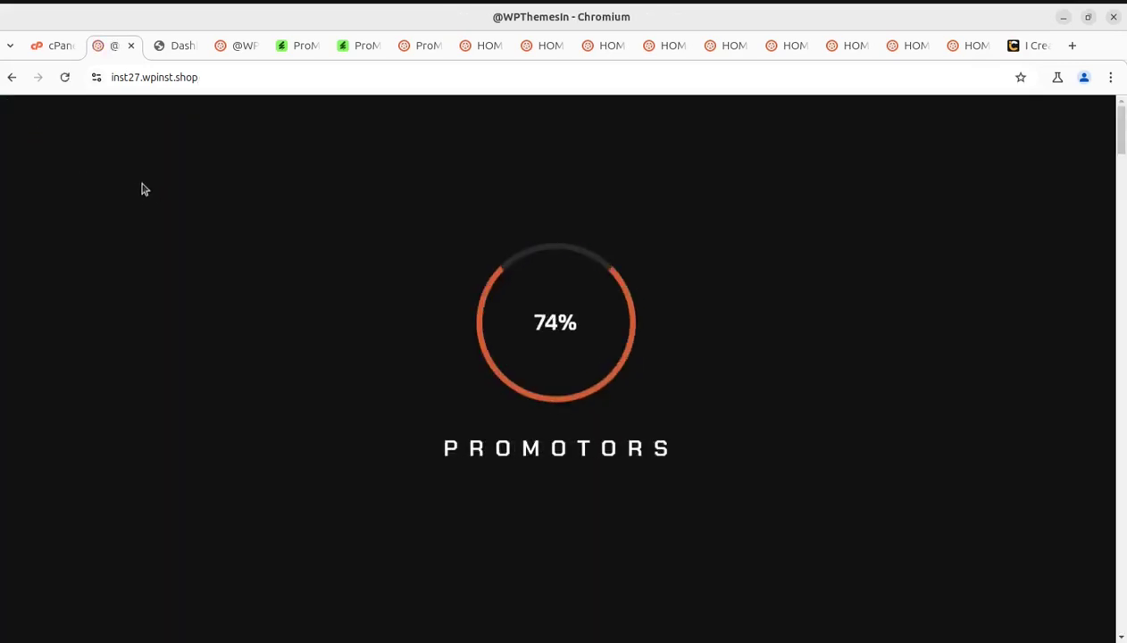
mouse_move(477, 169)
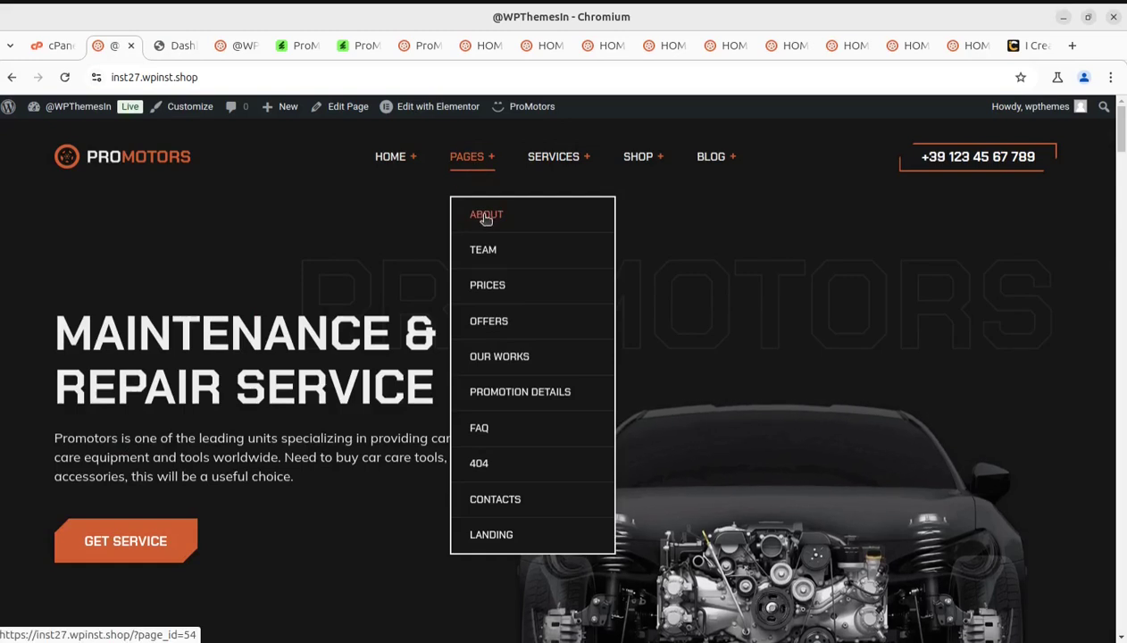
left_click(486, 217)
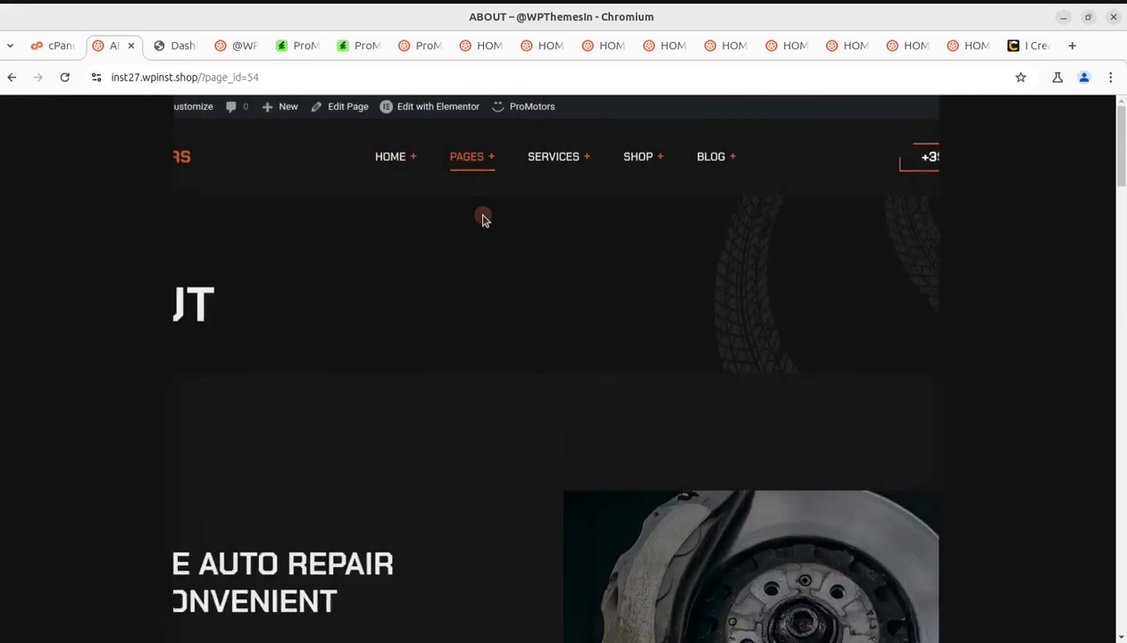
scroll(499, 244, "down", 5)
Open the site's PRICES page, look through its content, and check the HOME and SERVICES submenus.
mouse_move(471, 241)
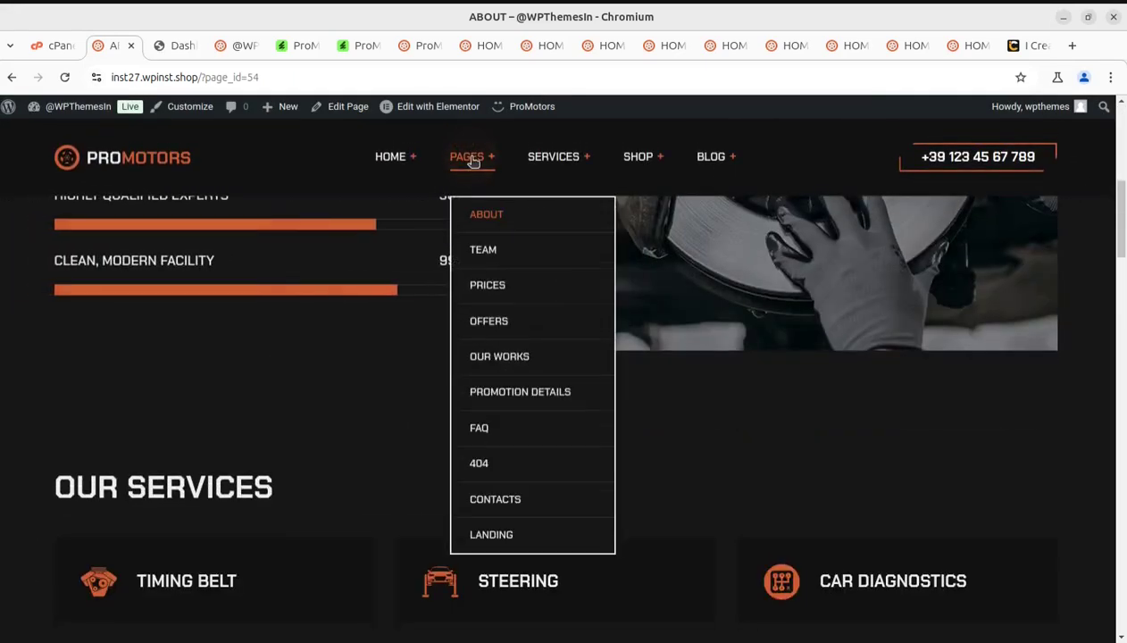
left_click(501, 286)
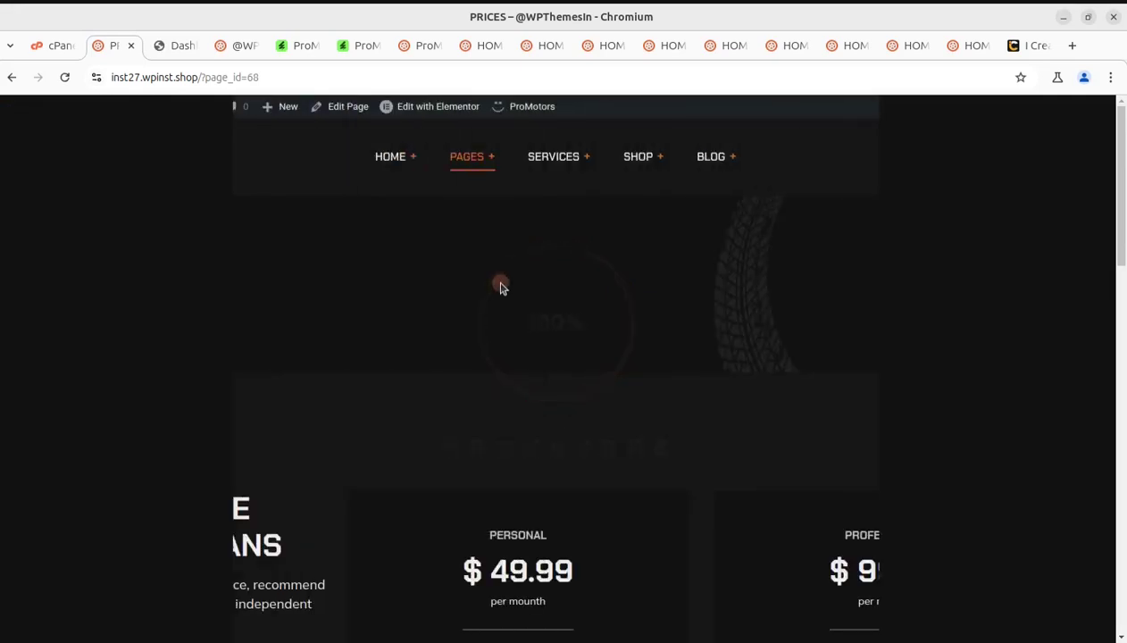
scroll(501, 287, "down", 4)
scroll(498, 284, "down", 5)
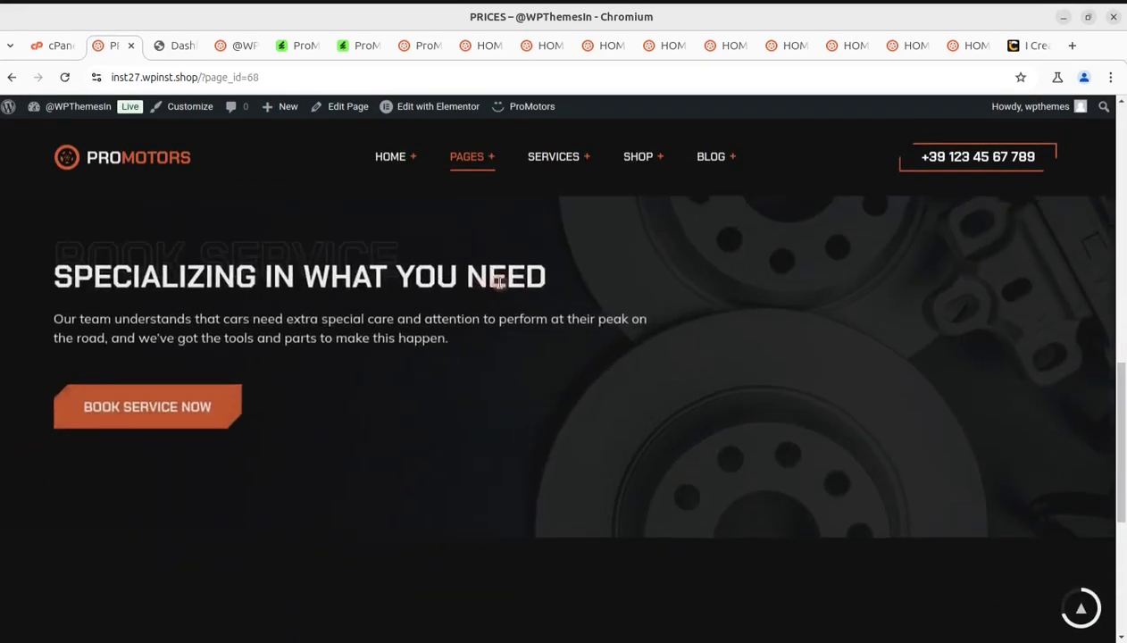
scroll(498, 282, "up", 8)
mouse_move(384, 157)
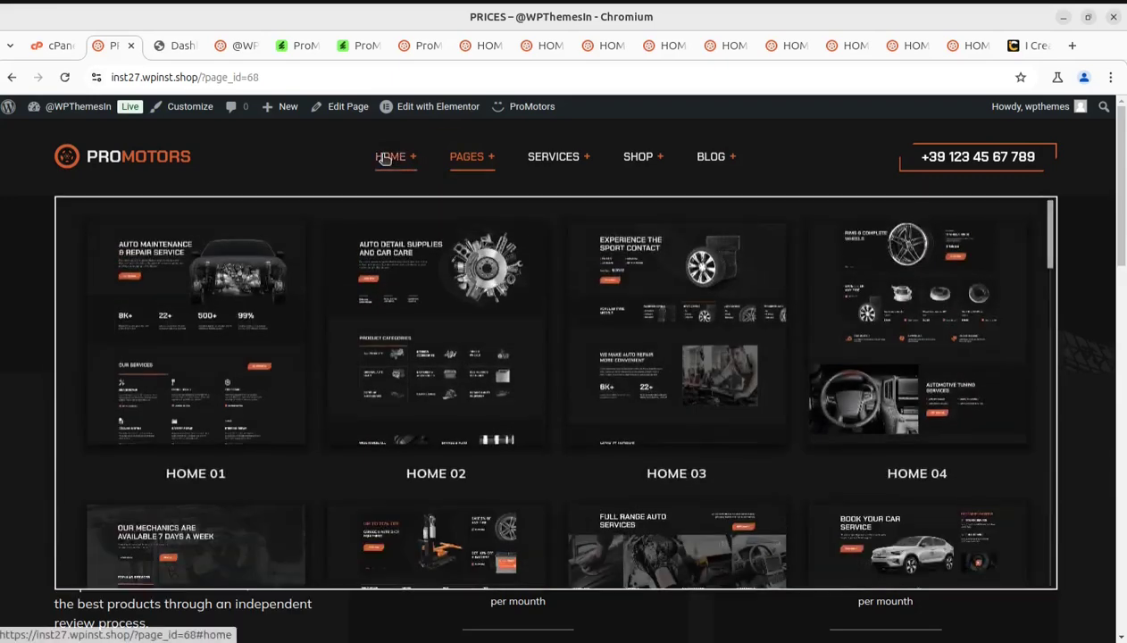
mouse_move(436, 332)
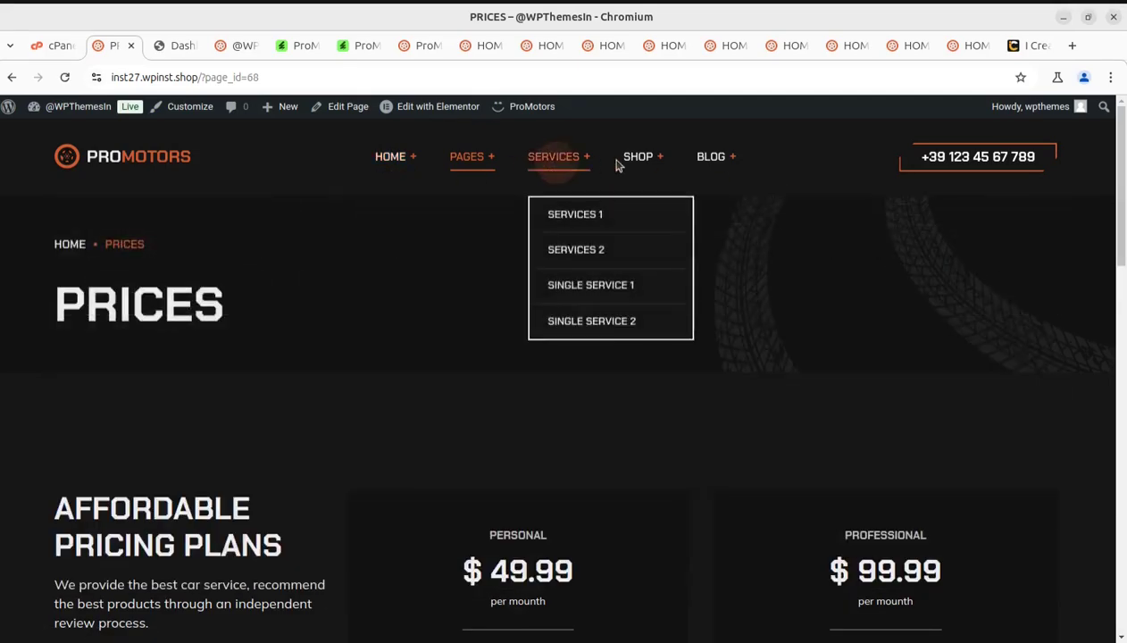
Follow the header logo link, go back, load the homepage at inst27.wpinst.shop, and check its PAGES submenu.
left_click(130, 157)
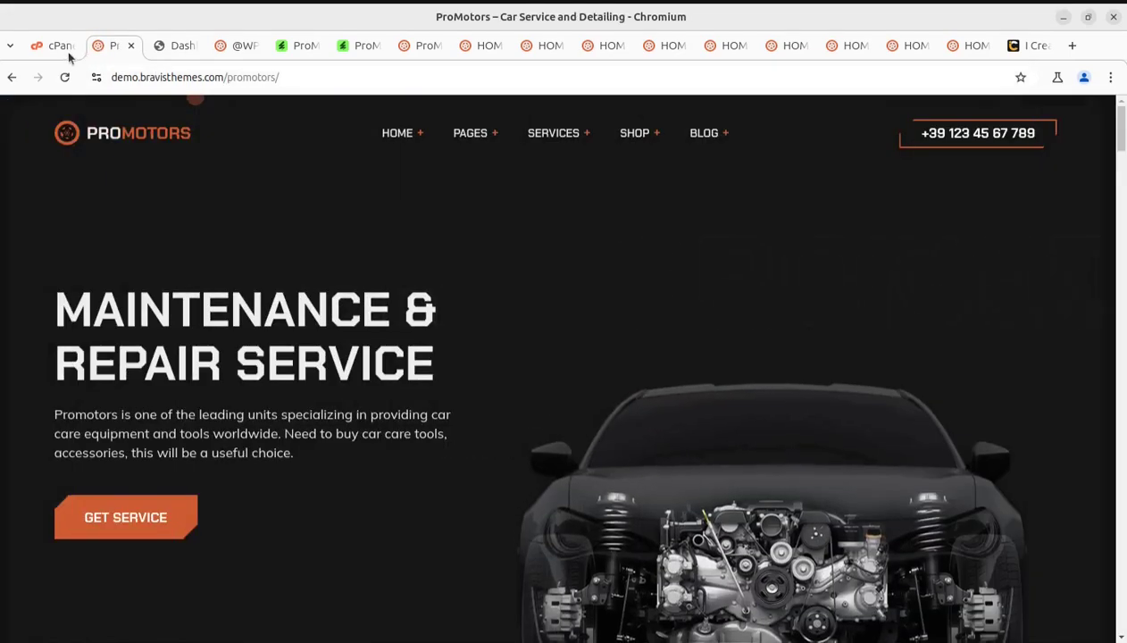
left_click(12, 79)
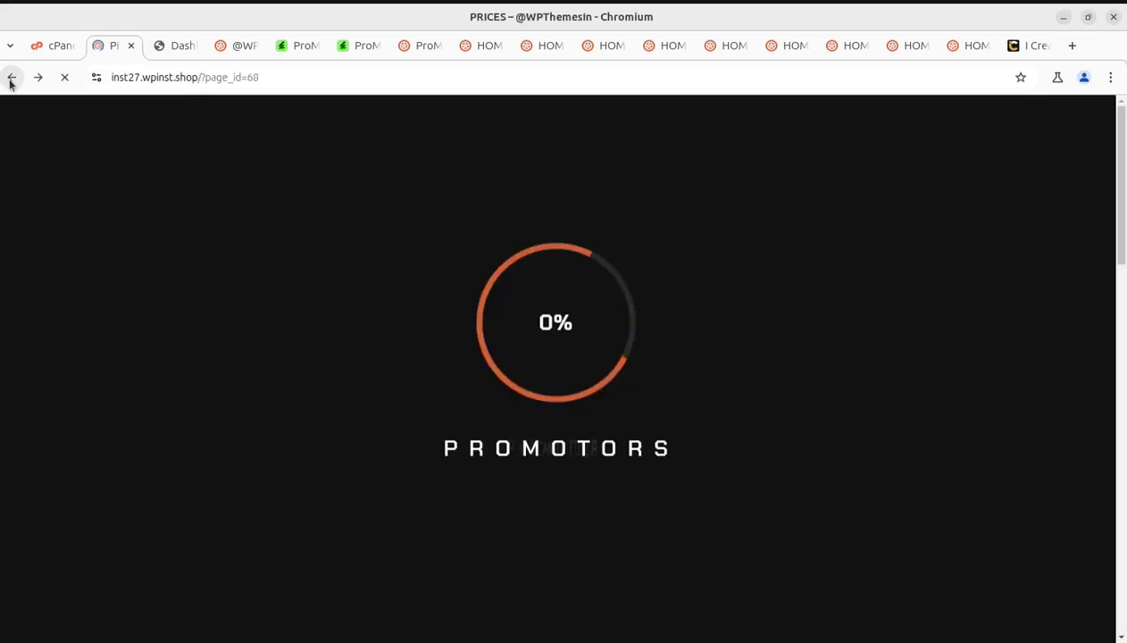
left_click(200, 77)
key("BackSpace")
key("Return")
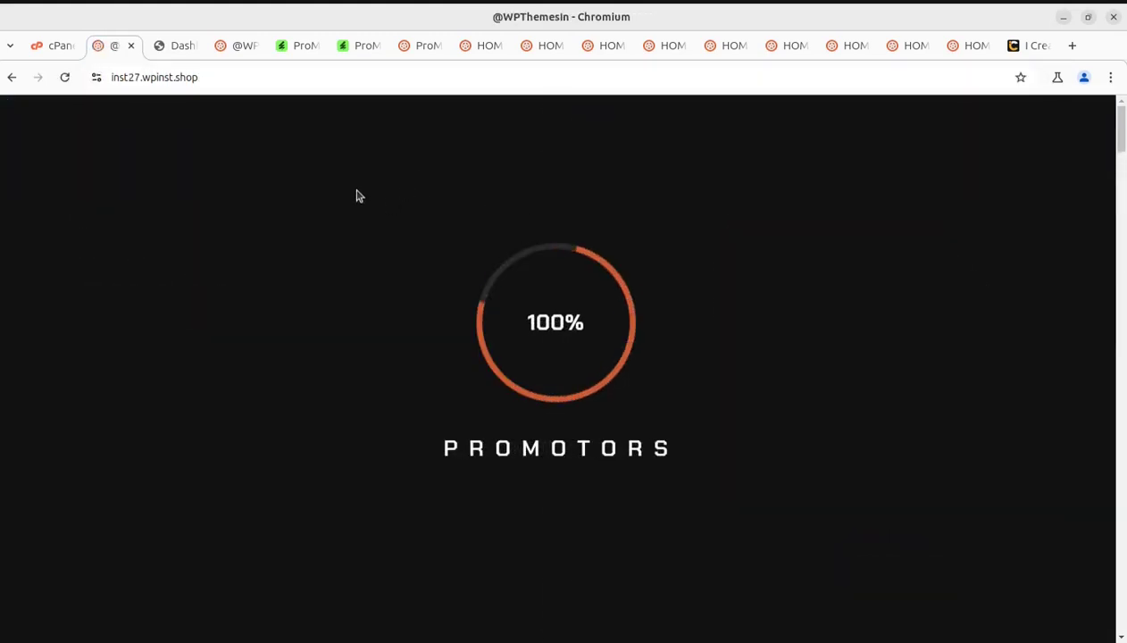
mouse_move(474, 170)
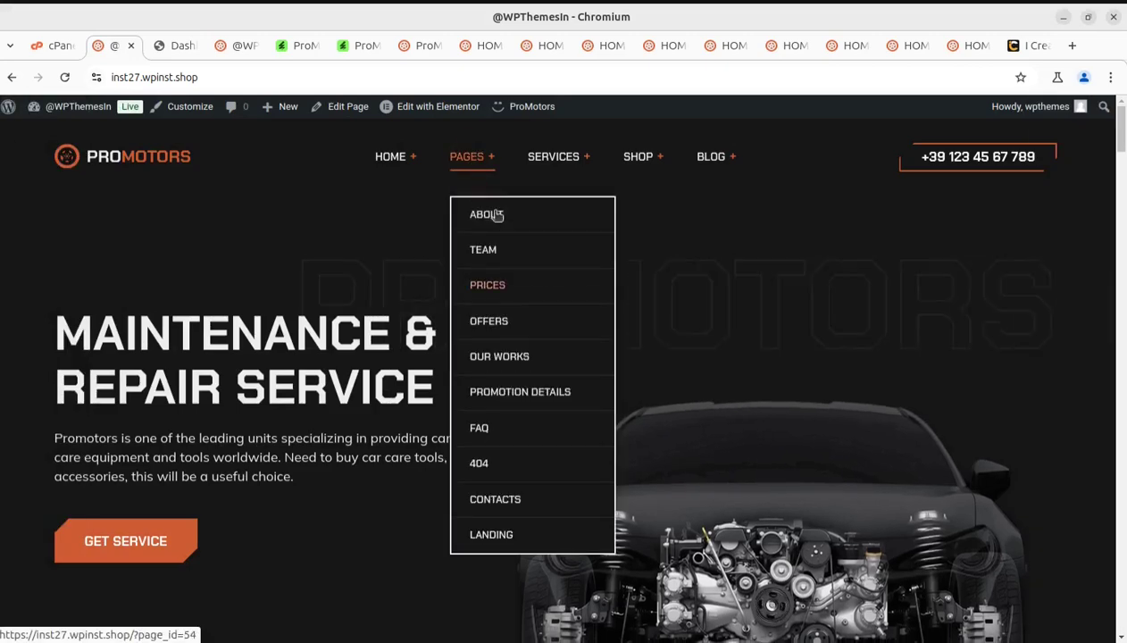
View the installed themes in the site's admin area and go to the admin Dashboard.
mouse_move(65, 106)
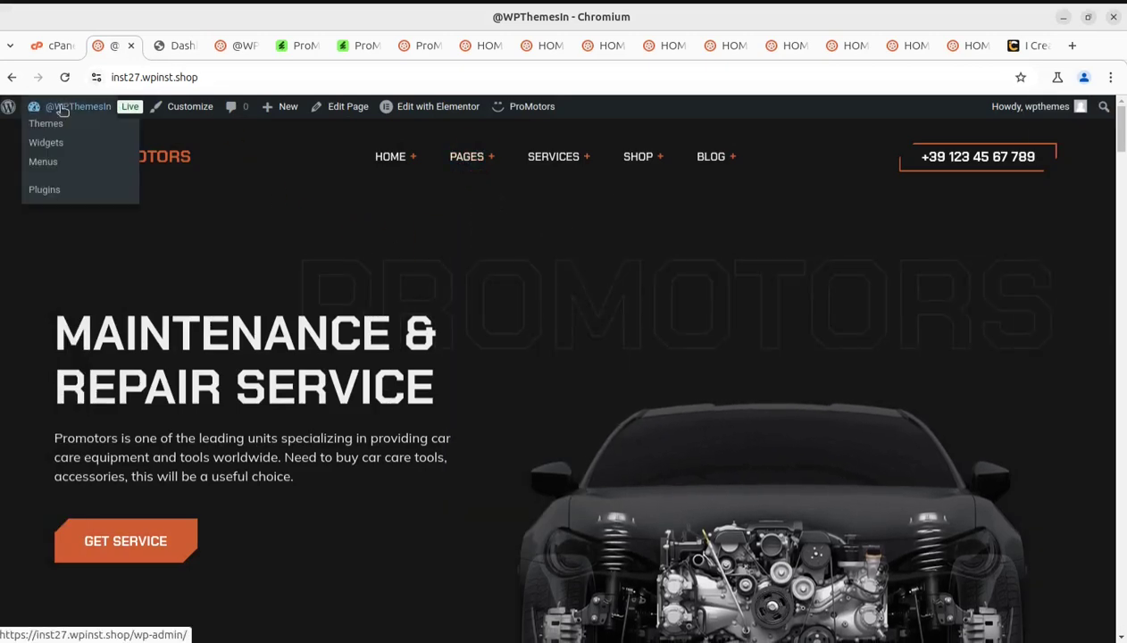
left_click(45, 123)
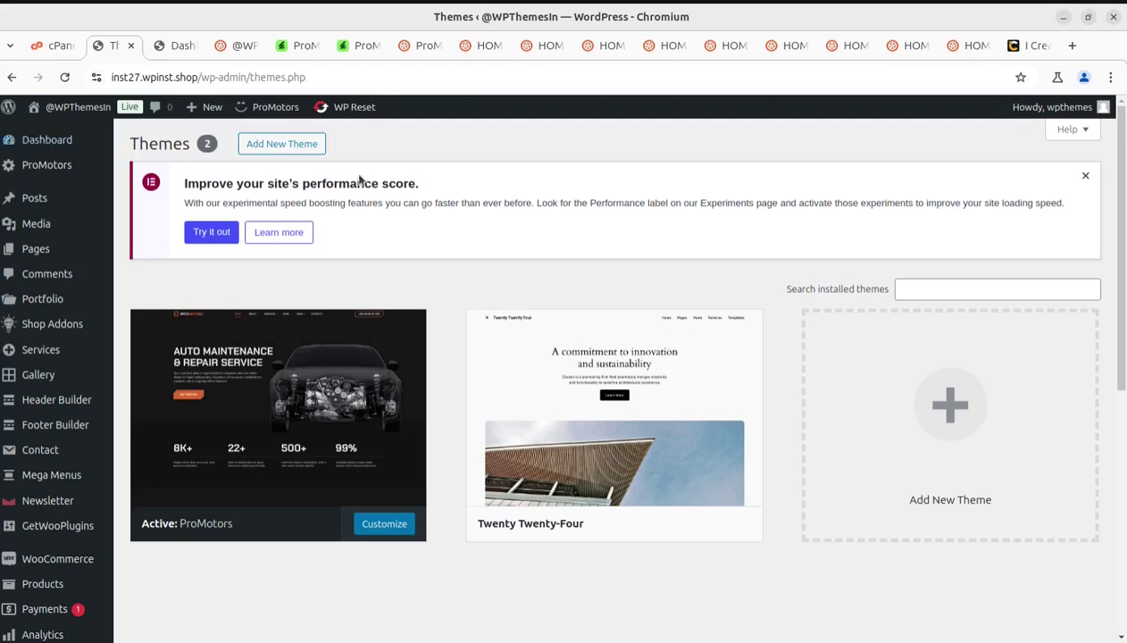
left_click(98, 143)
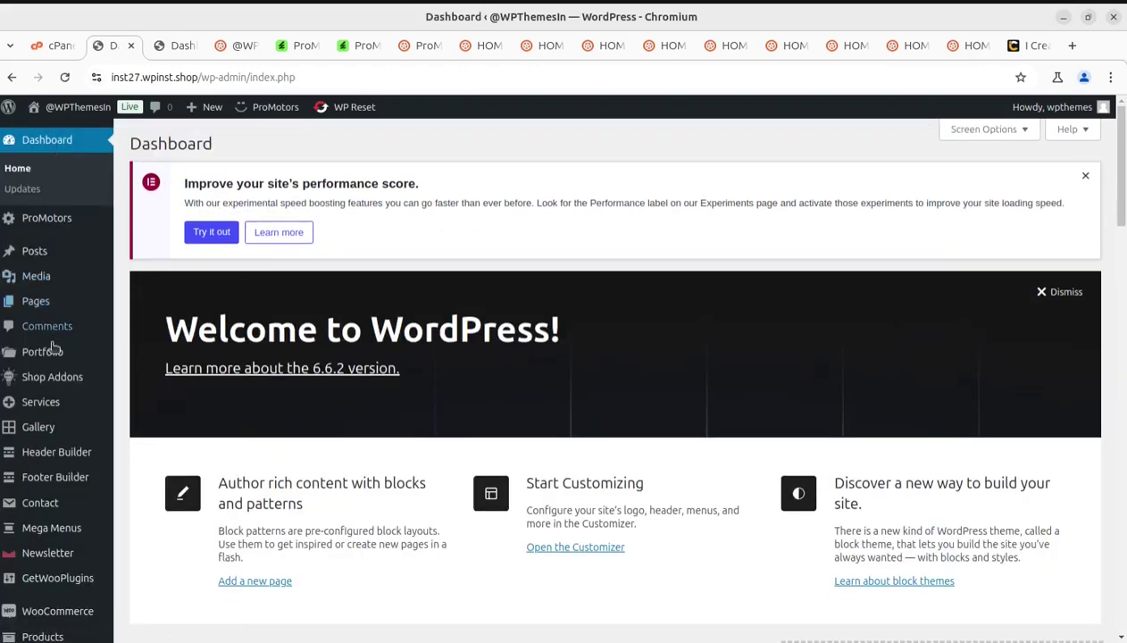
Open the list of all pages and look through the imported page titles on pages 1 and 2.
mouse_move(45, 304)
left_click(147, 305)
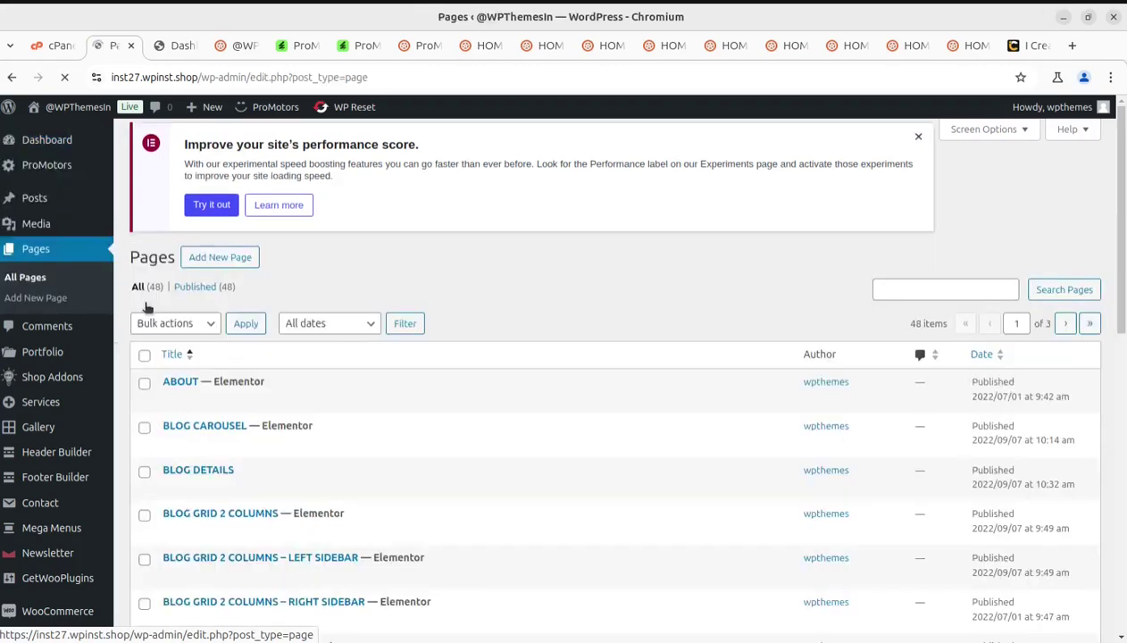
scroll(268, 312, "down", 10)
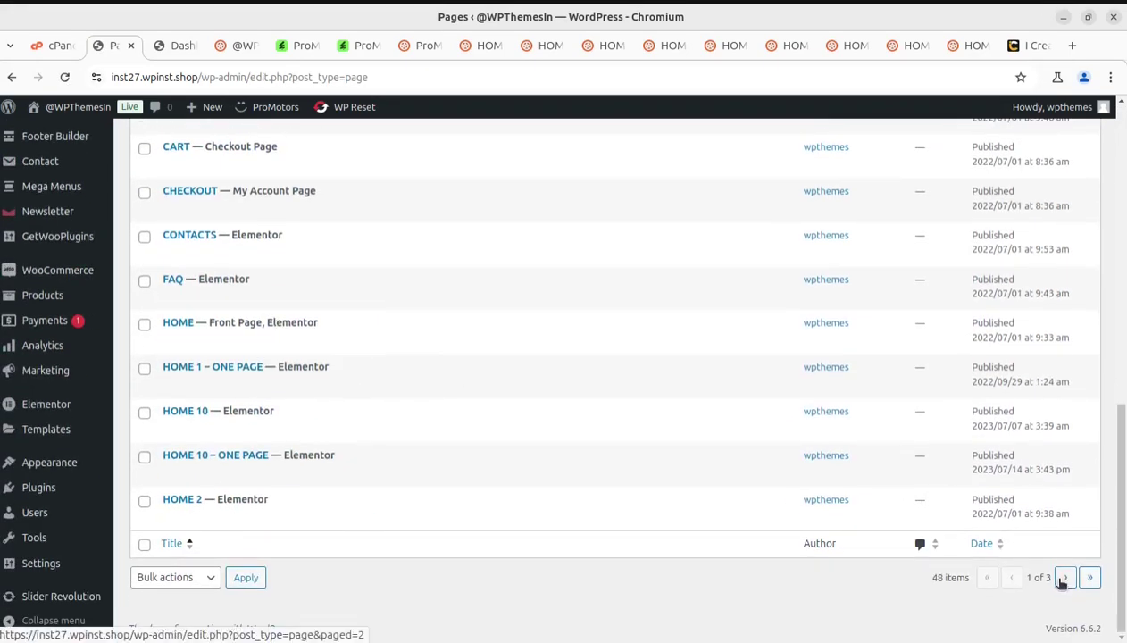
scroll(345, 395, "down", 10)
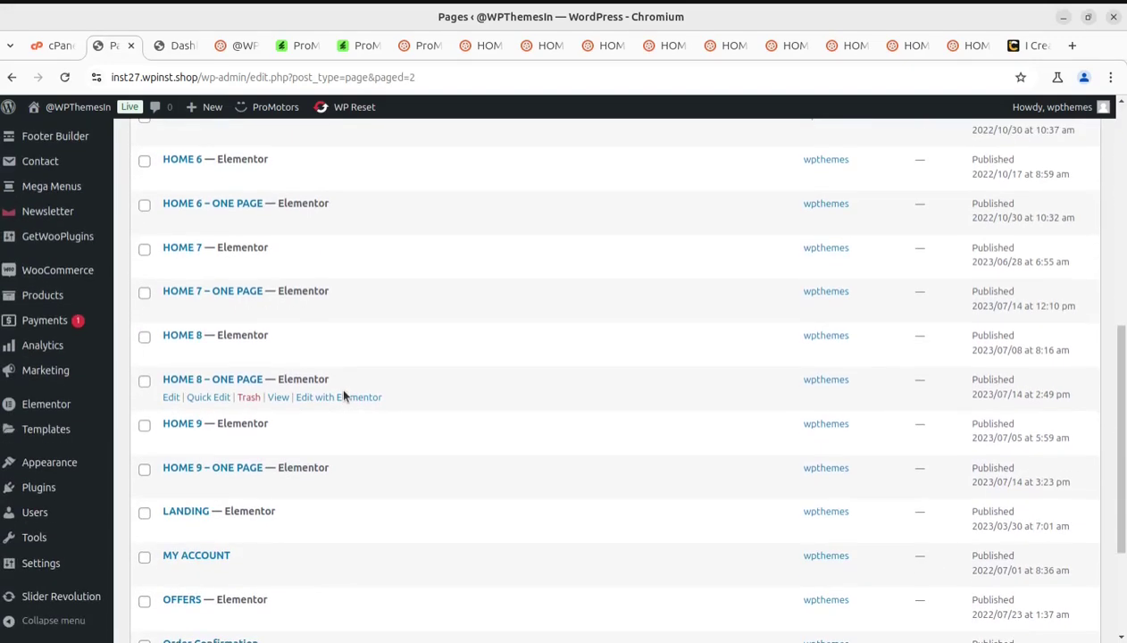
scroll(438, 335, "up", 4)
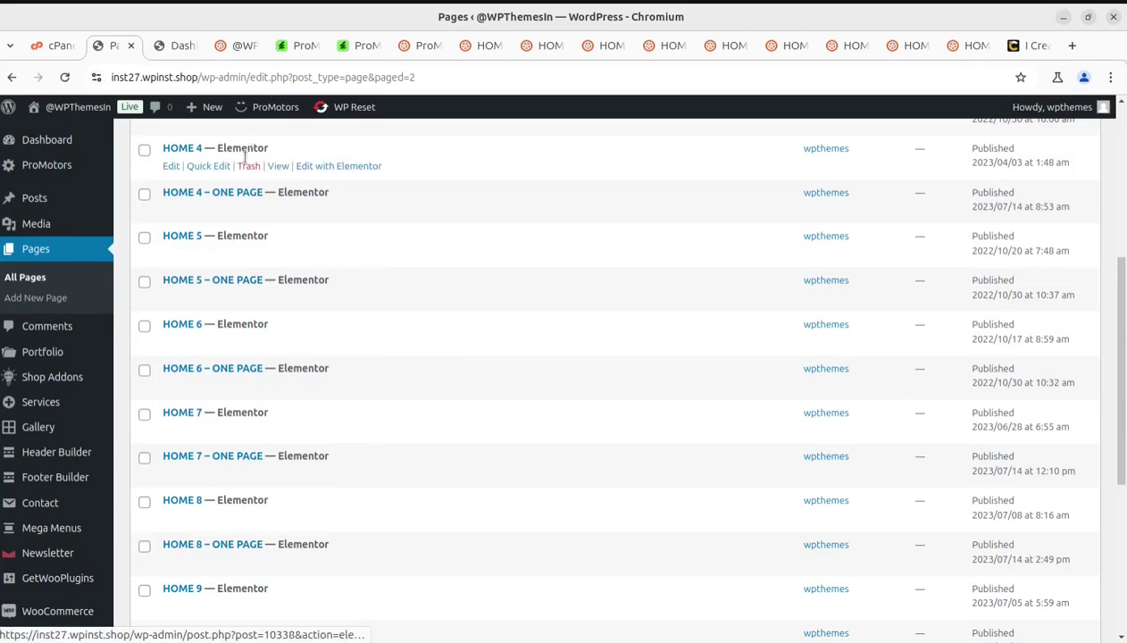
scroll(447, 278, "down", 5)
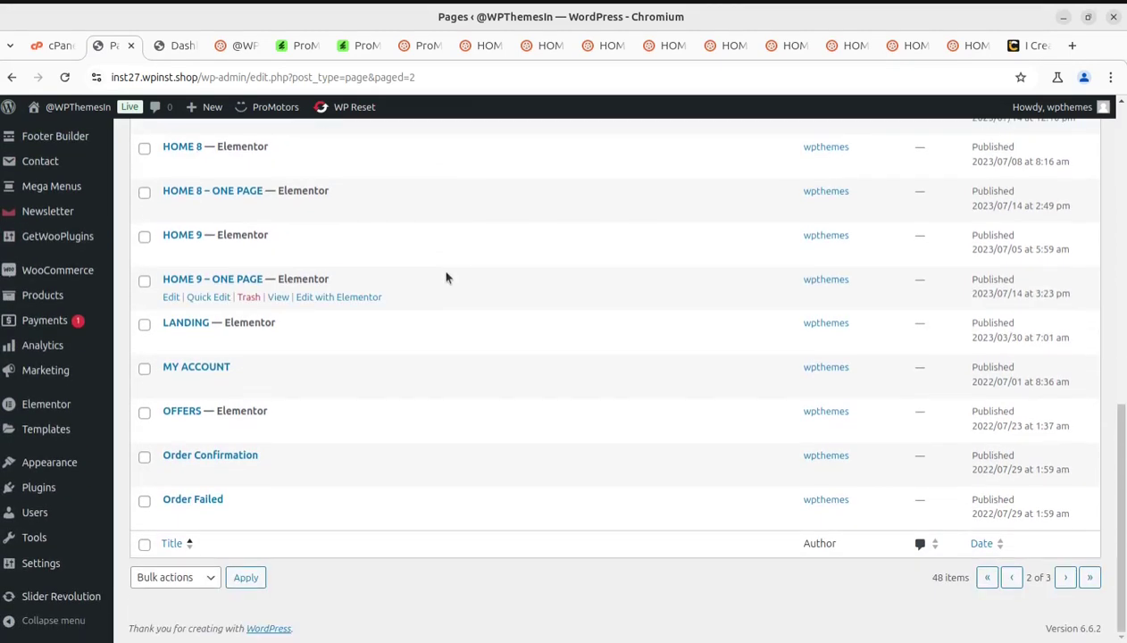
scroll(447, 277, "up", 8)
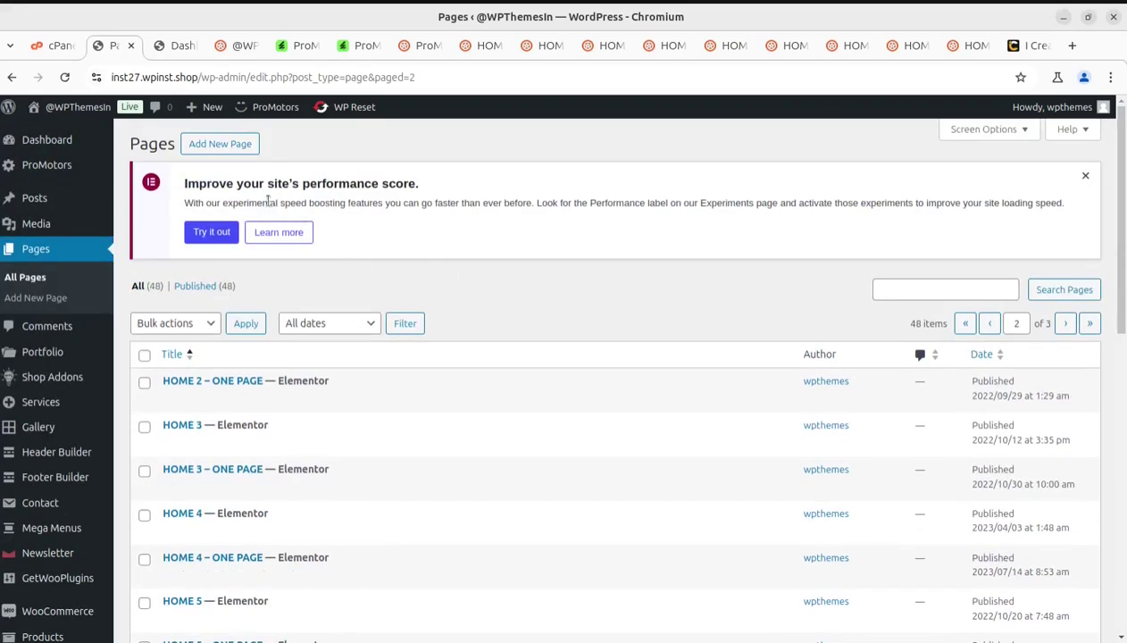
Open the ProMotors Theme Options and examine the General settings, including the Page Loading style and Loading Text.
mouse_move(61, 169)
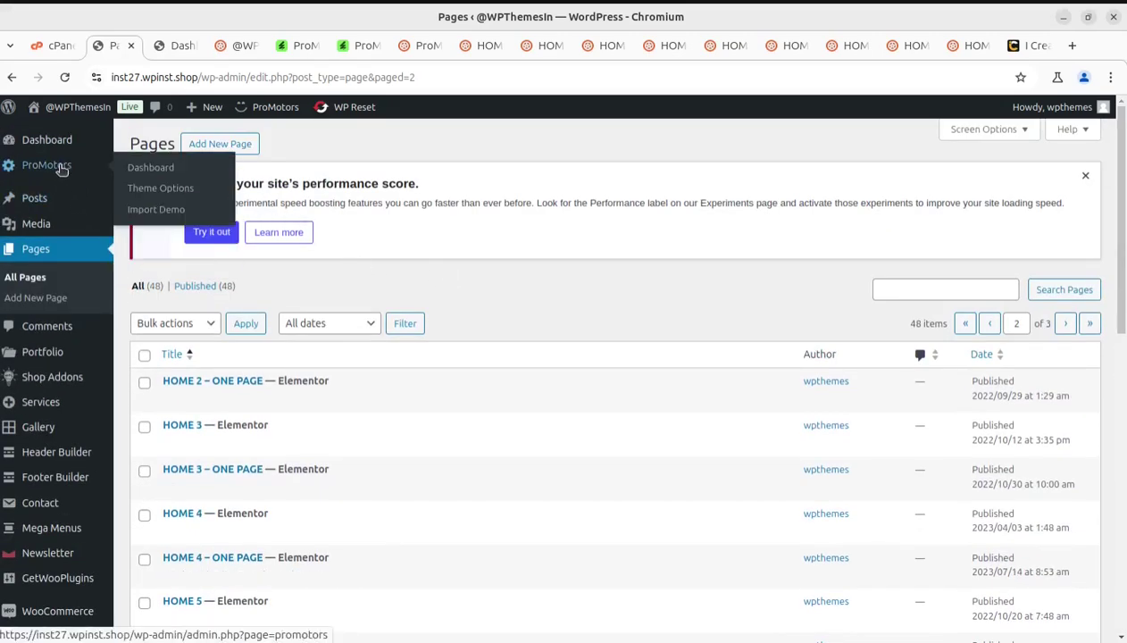
left_click(161, 187)
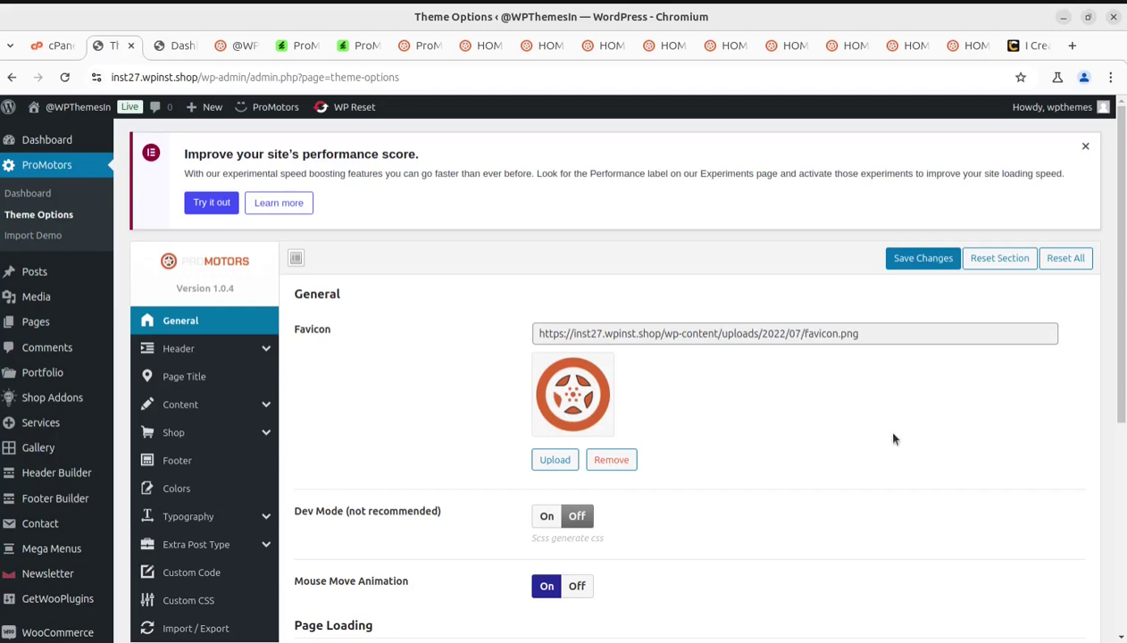
scroll(429, 393, "down", 2)
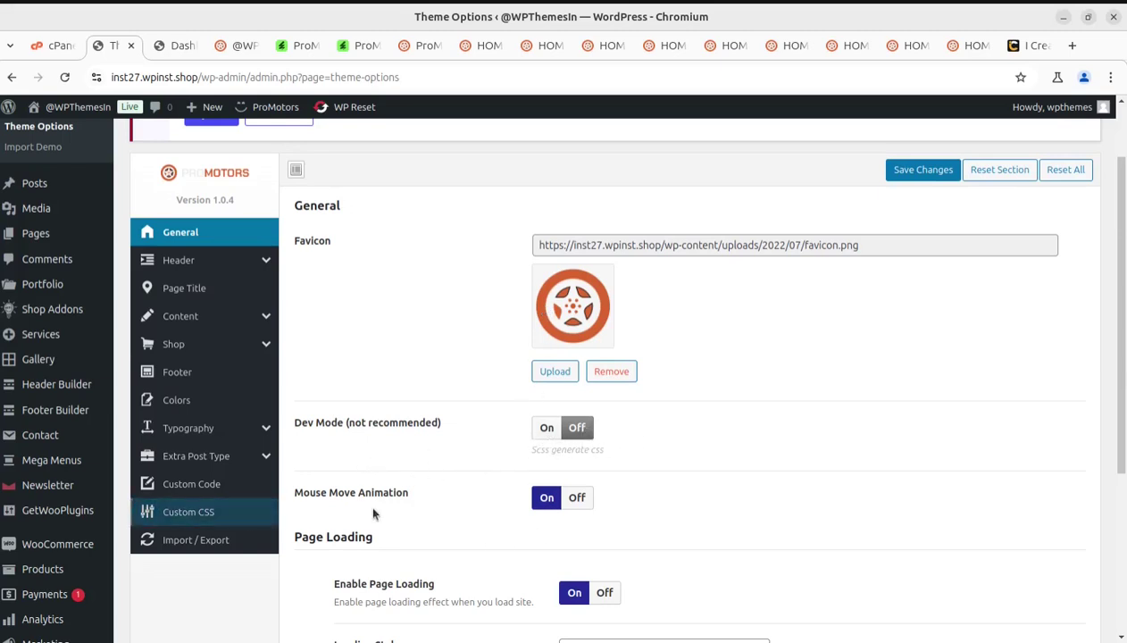
scroll(457, 554, "down", 2)
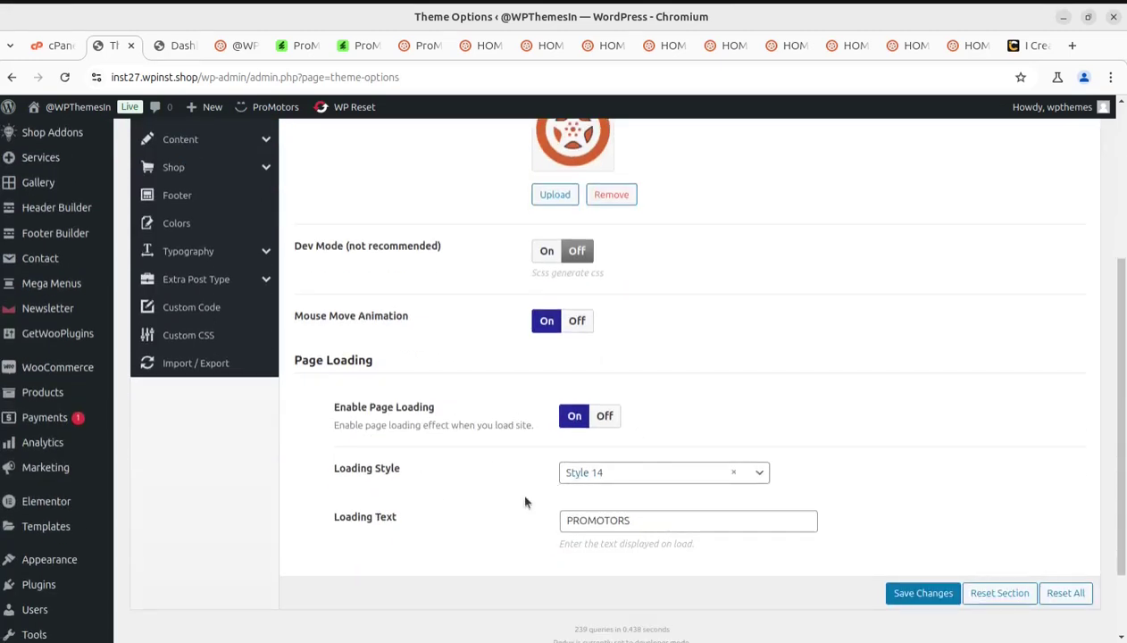
left_click_drag(631, 523, 546, 520)
left_click(479, 525)
left_click_drag(649, 520, 580, 520)
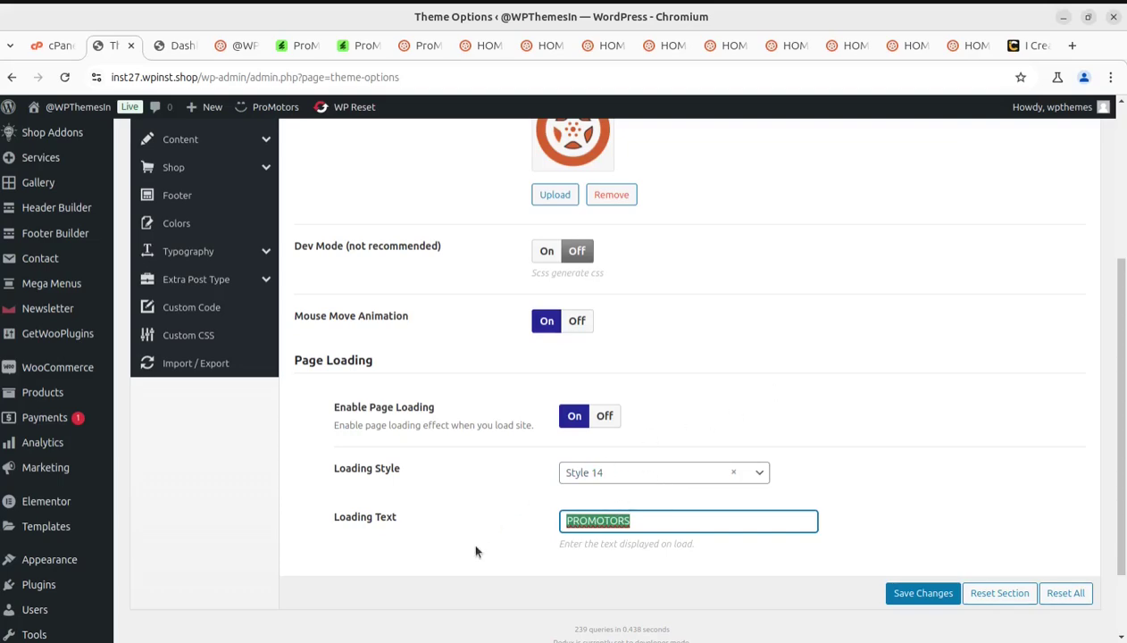
Open the Header section of the Theme Options and examine the header layout, logo and hidden sidebar icon settings.
scroll(429, 527, "up", 5)
left_click(180, 348)
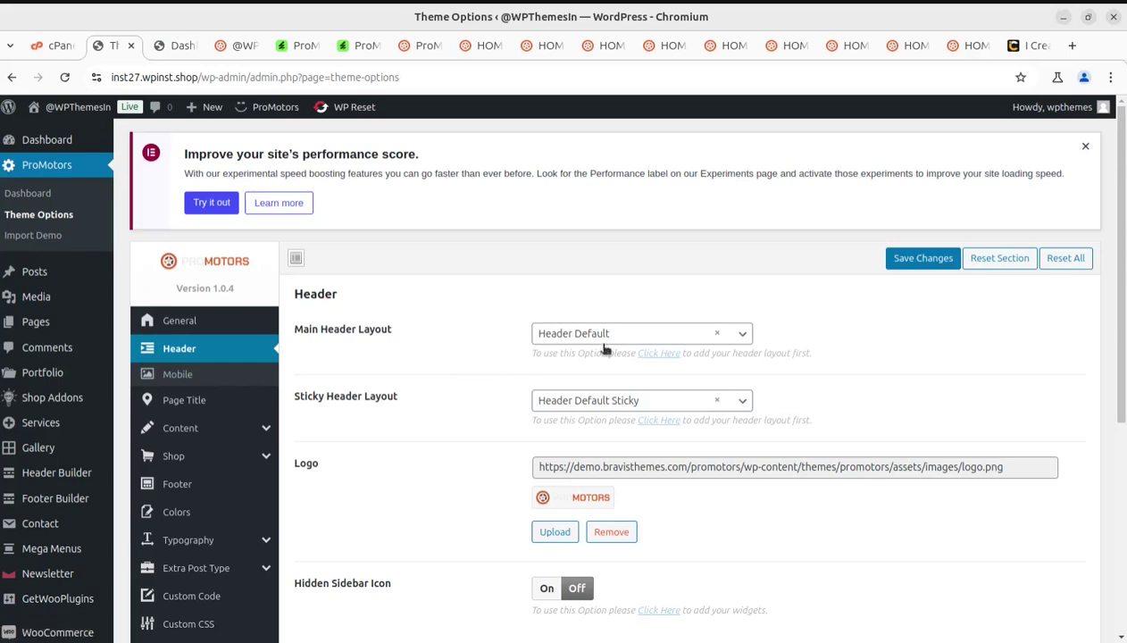
left_click(636, 340)
left_click(977, 345)
scroll(613, 435, "down", 2)
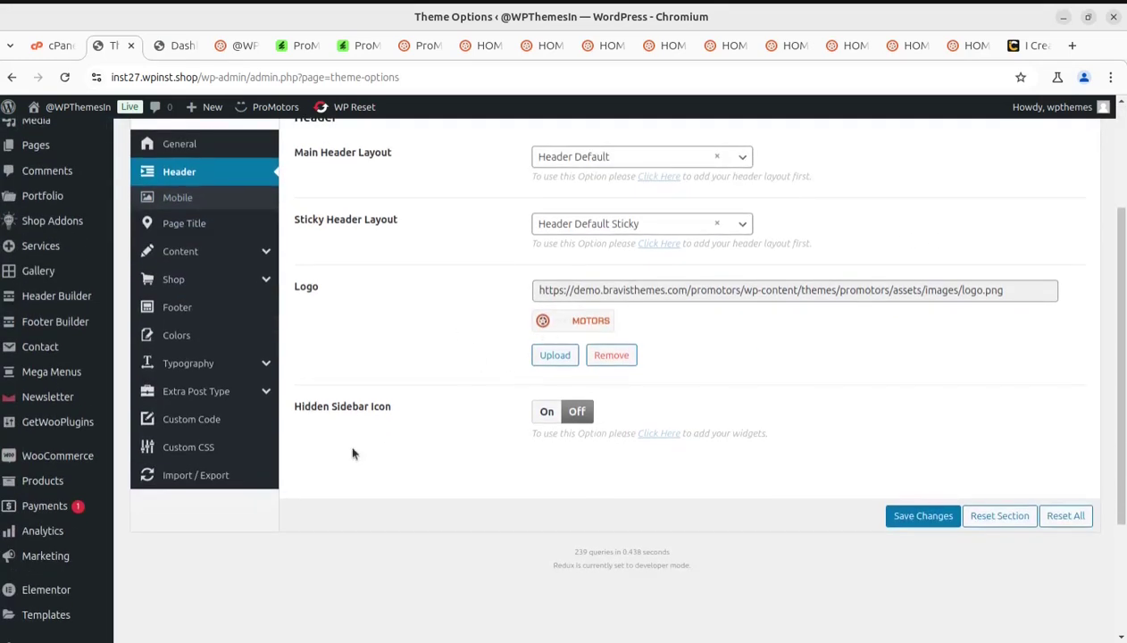
Open the Mobile subsection of the Header options and examine its logo, button, sticky header and color settings.
scroll(564, 430, "up", 2)
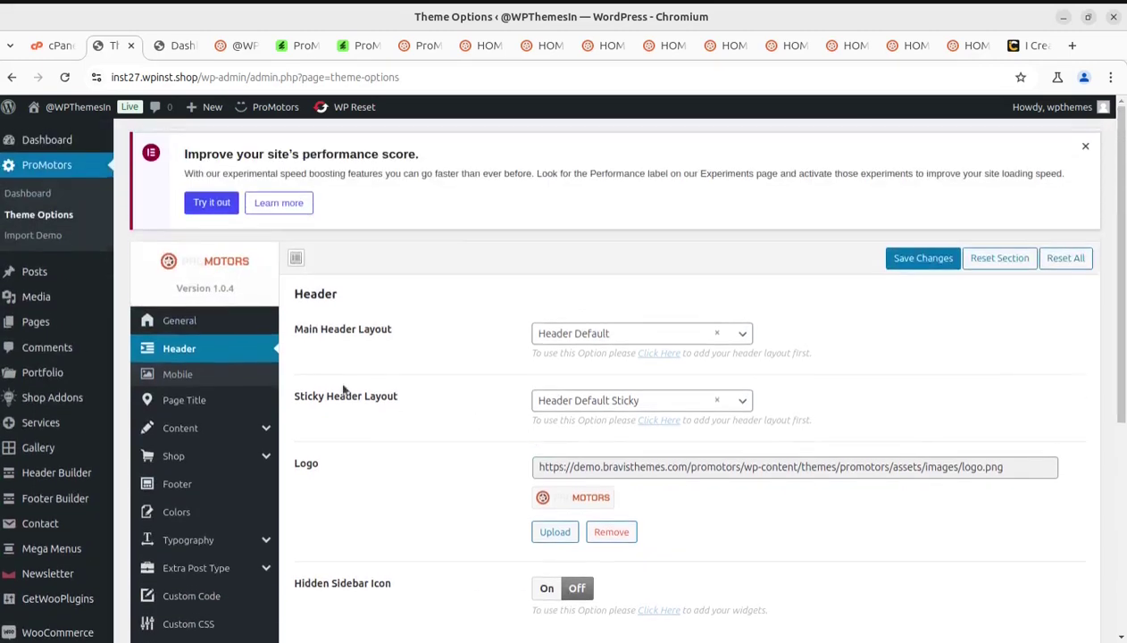
left_click(201, 380)
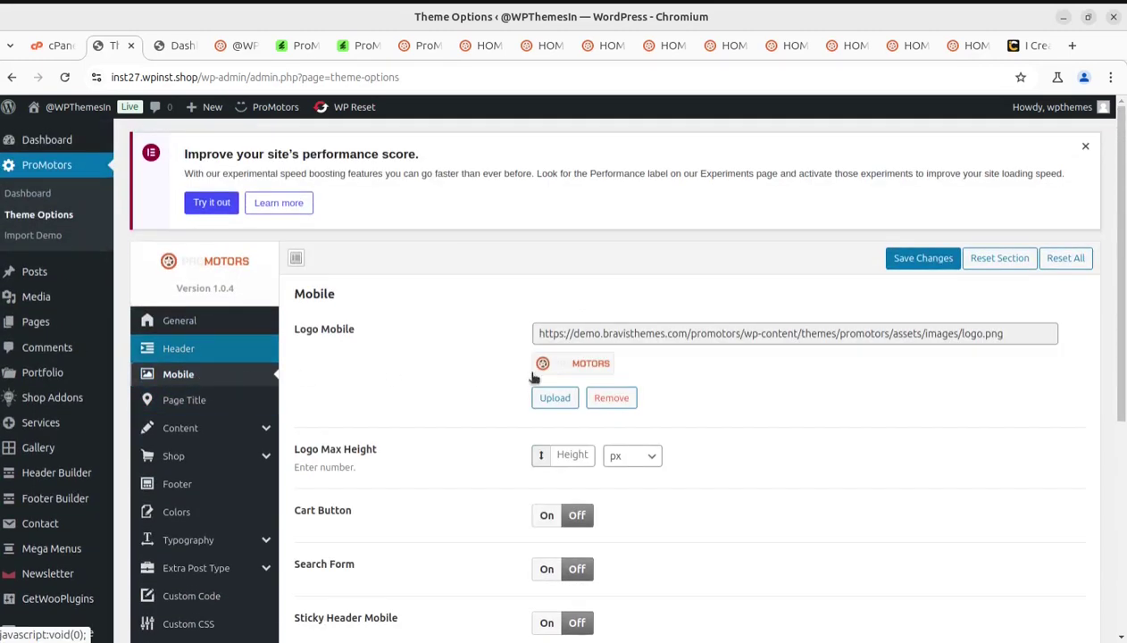
scroll(501, 396, "down", 2)
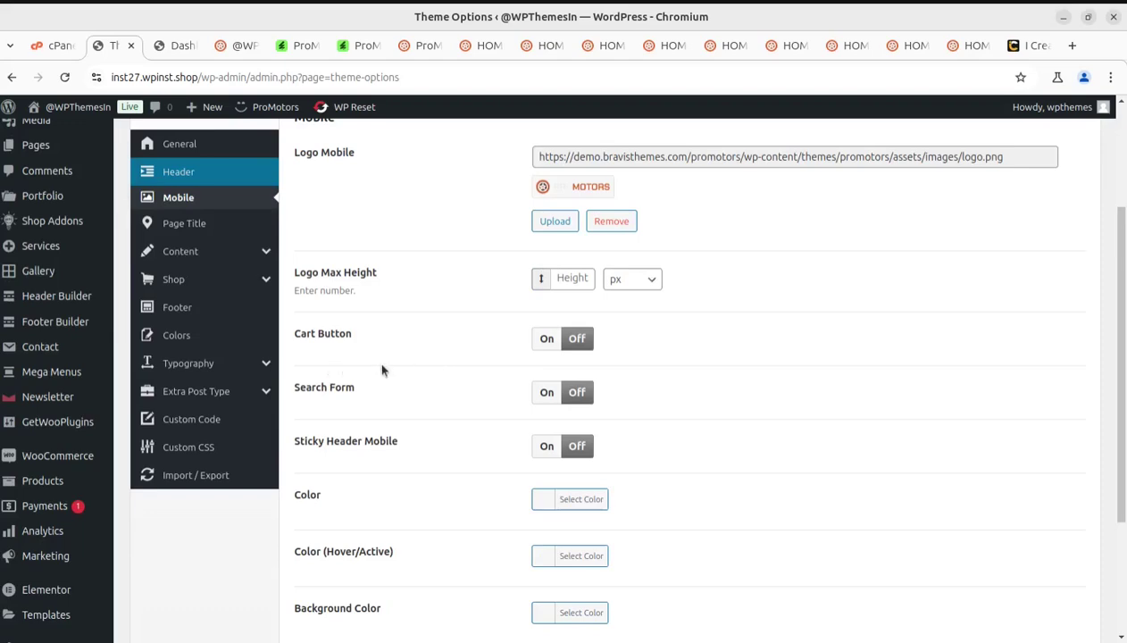
scroll(390, 434, "down", 2)
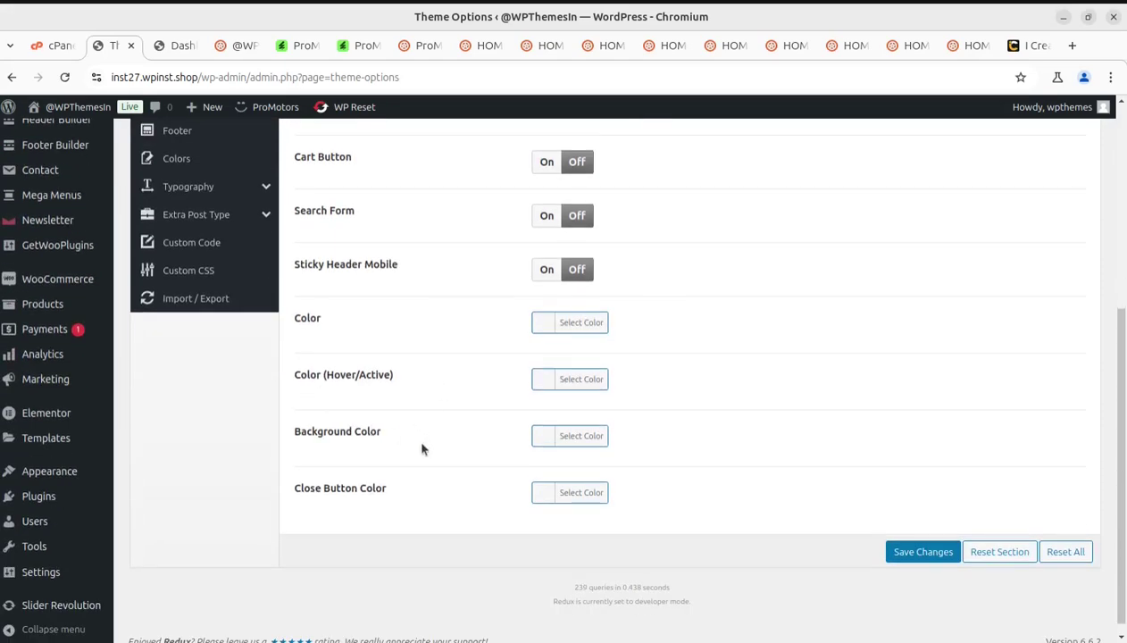
scroll(418, 447, "up", 4)
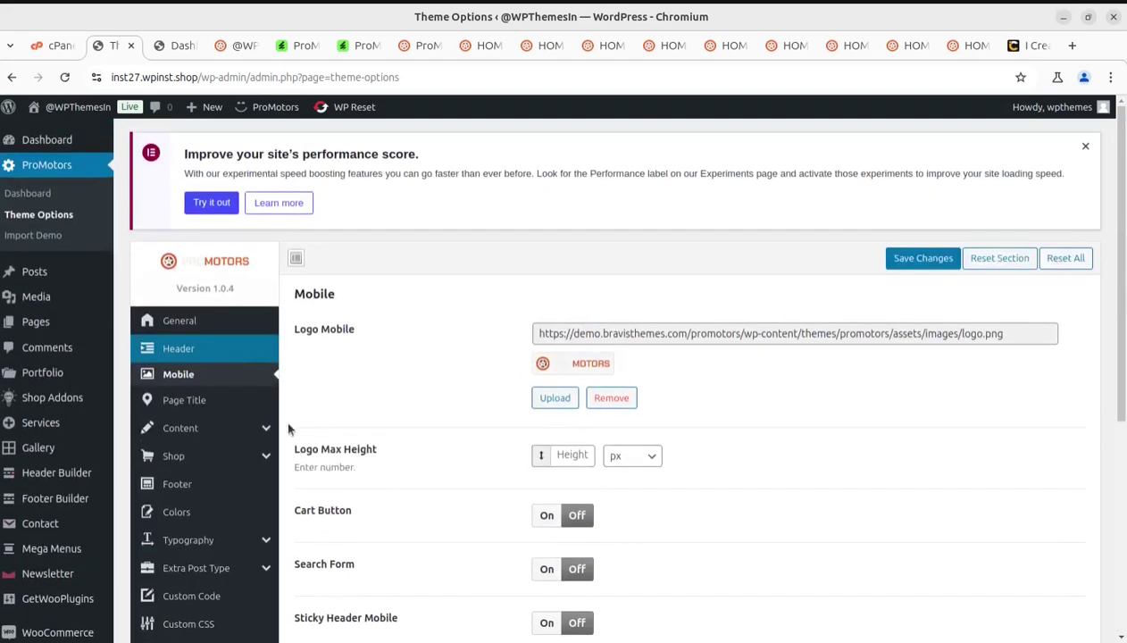
Open the Page Title section of the Theme Options and examine its alignment, background, spacing and breadcrumb settings.
left_click(196, 404)
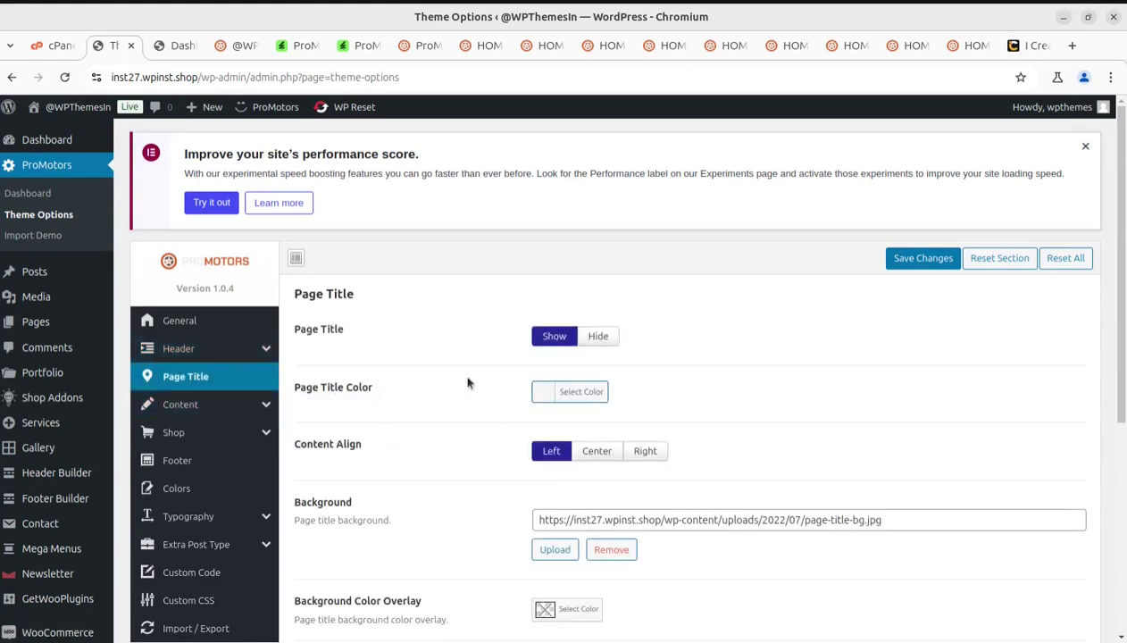
scroll(553, 431, "down", 1)
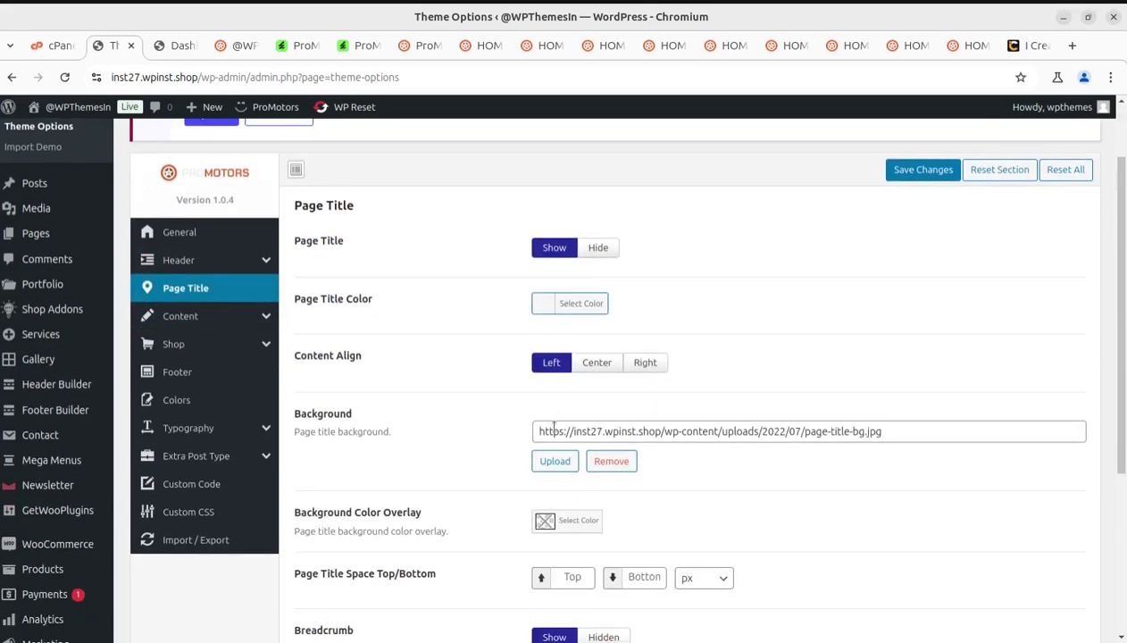
scroll(455, 431, "down", 2)
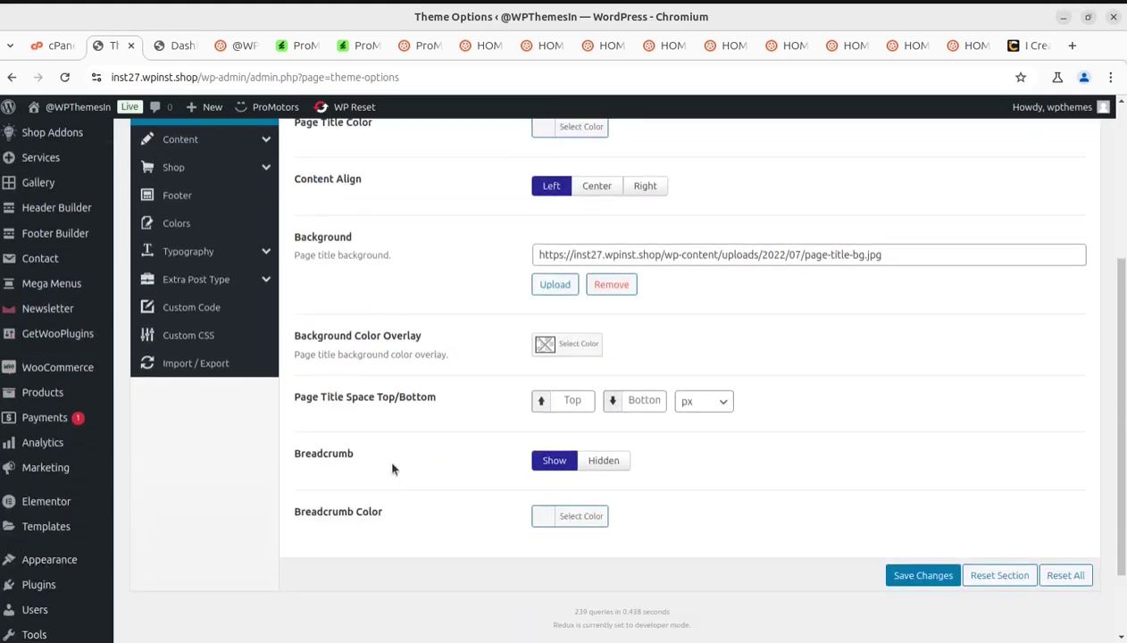
scroll(386, 455, "up", 4)
Look through the Content, Shop and Footer sections of the Theme Options.
left_click(190, 406)
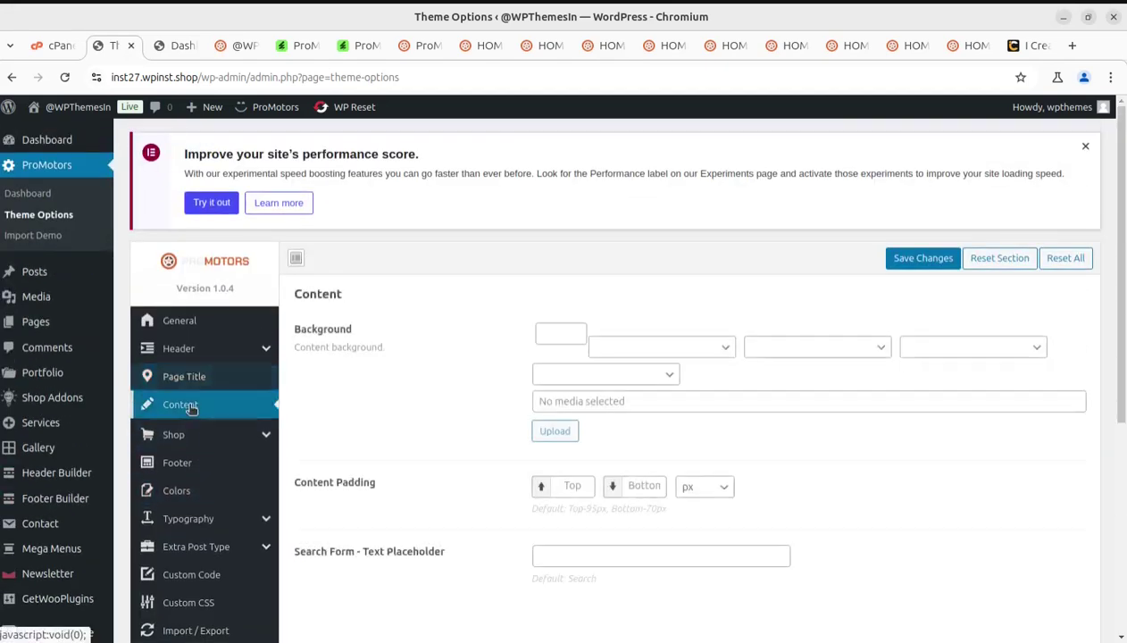
left_click(185, 434)
left_click(184, 456)
left_click(214, 479)
left_click(184, 461)
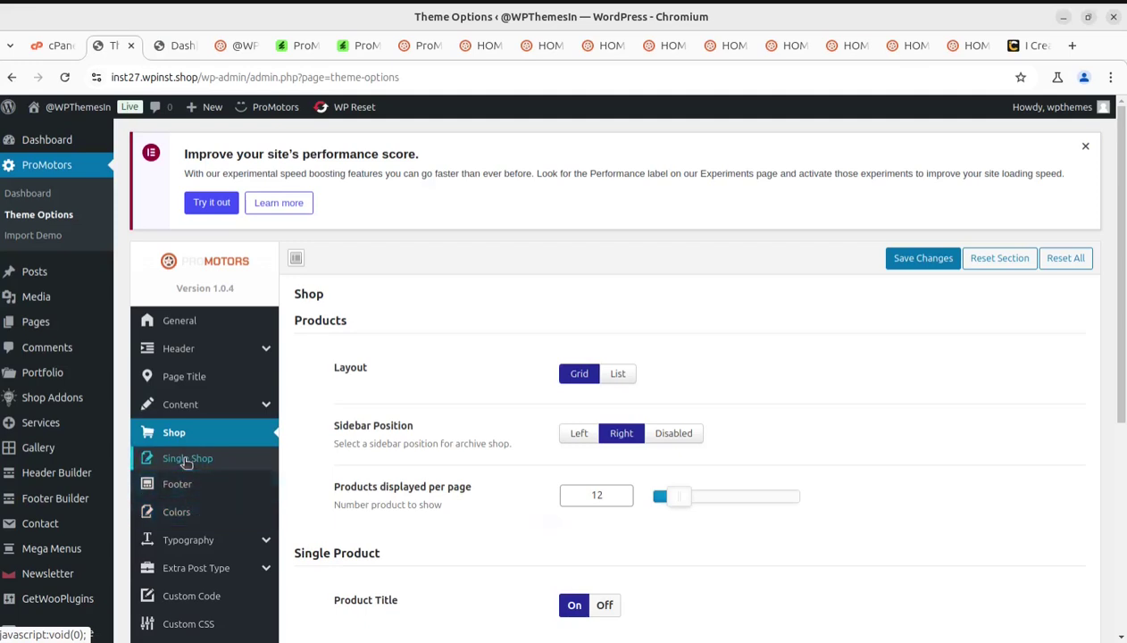
left_click(182, 483)
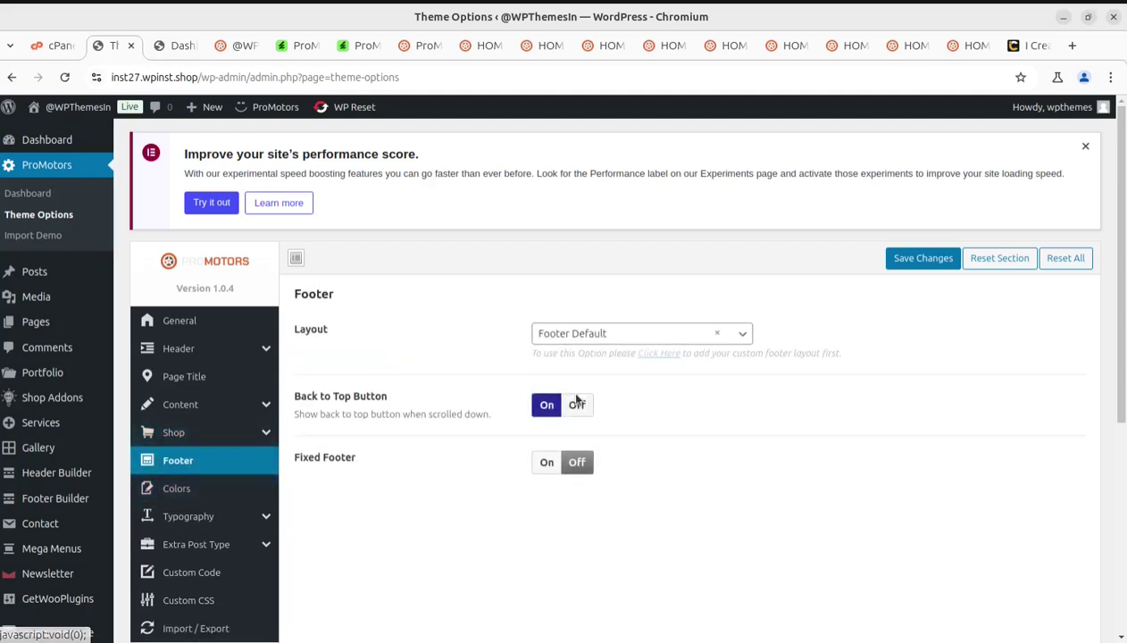
Open the Colors section of the Theme Options and examine the theme, background, link and gradient colors.
left_click(198, 496)
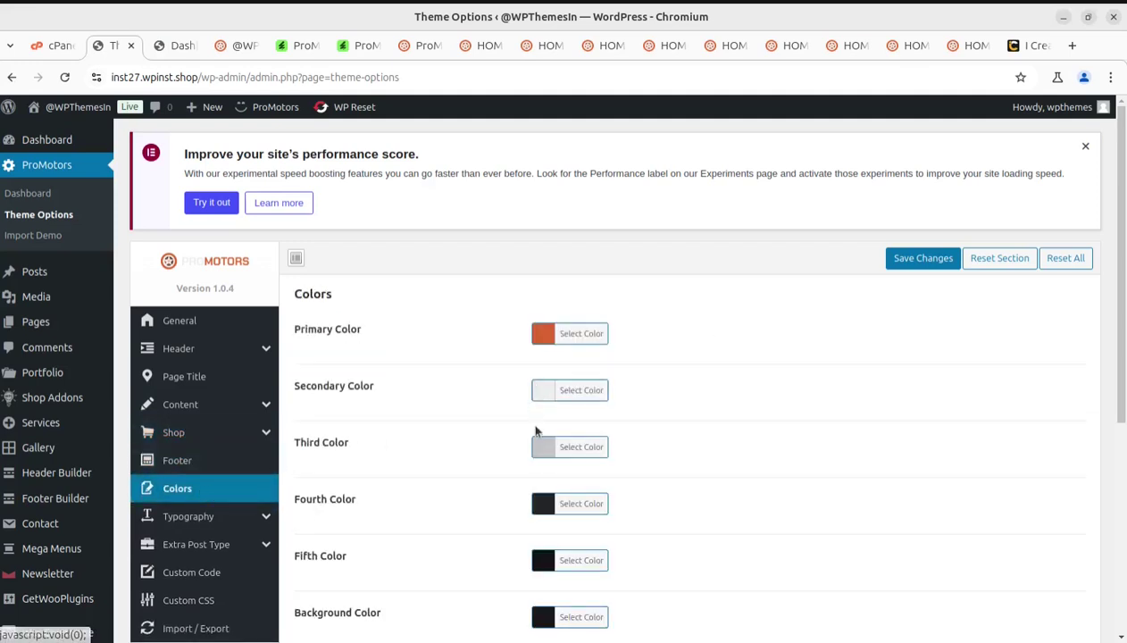
scroll(509, 429, "down", 3)
scroll(494, 437, "down", 3)
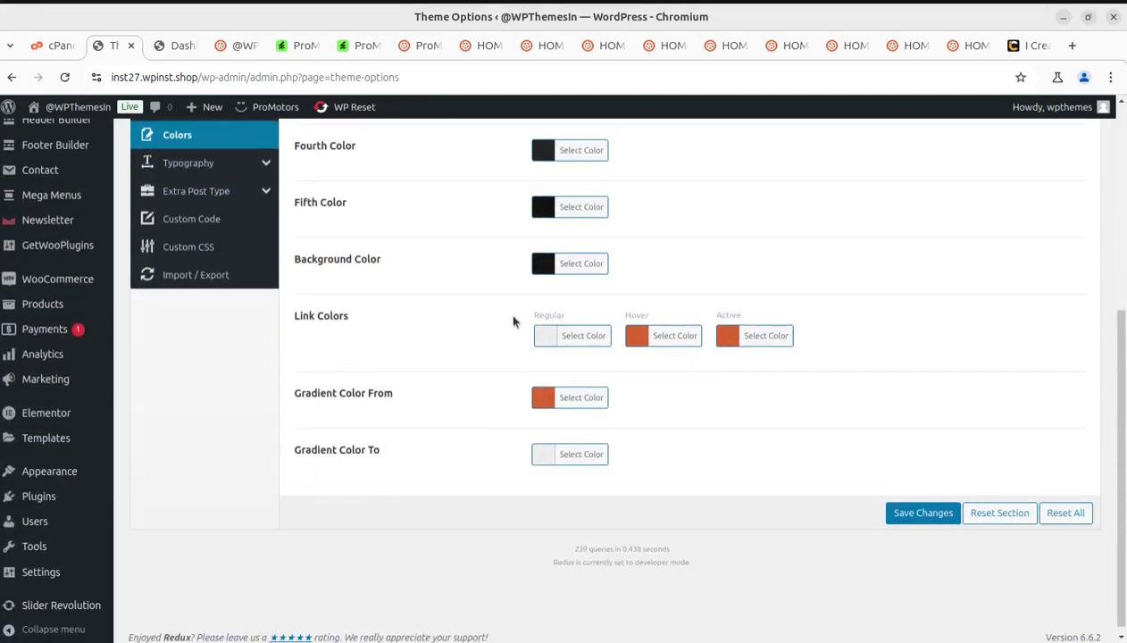
scroll(512, 321, "up", 5)
Open the Typography section and its Fonts Selectors subsection to examine the default and custom font settings.
scroll(426, 362, "down", 1)
left_click(187, 429)
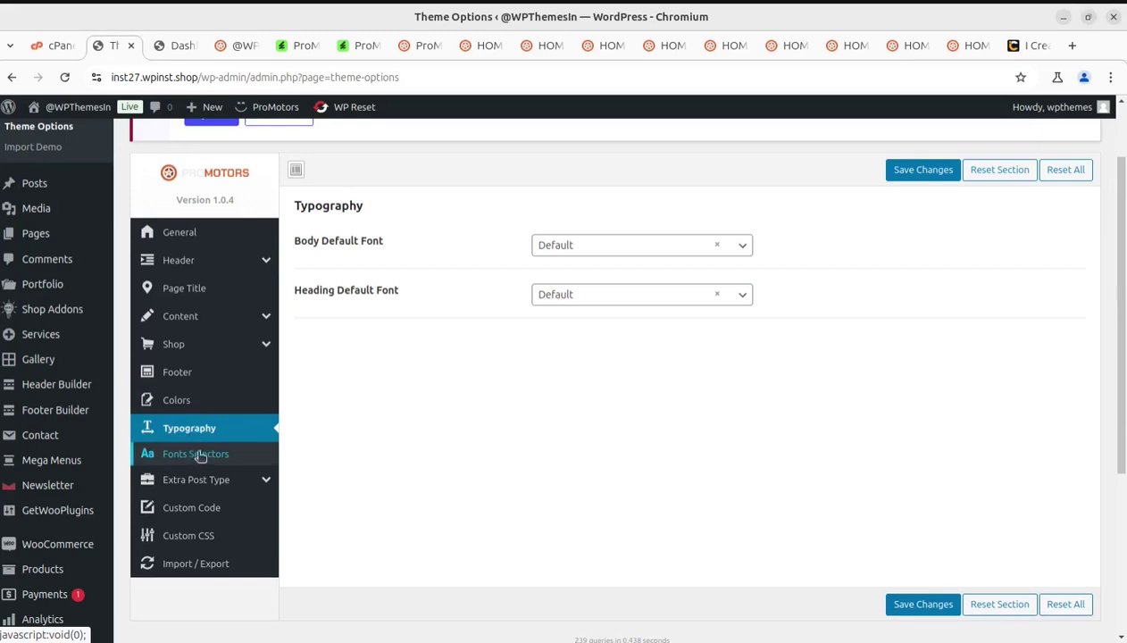
left_click(196, 454)
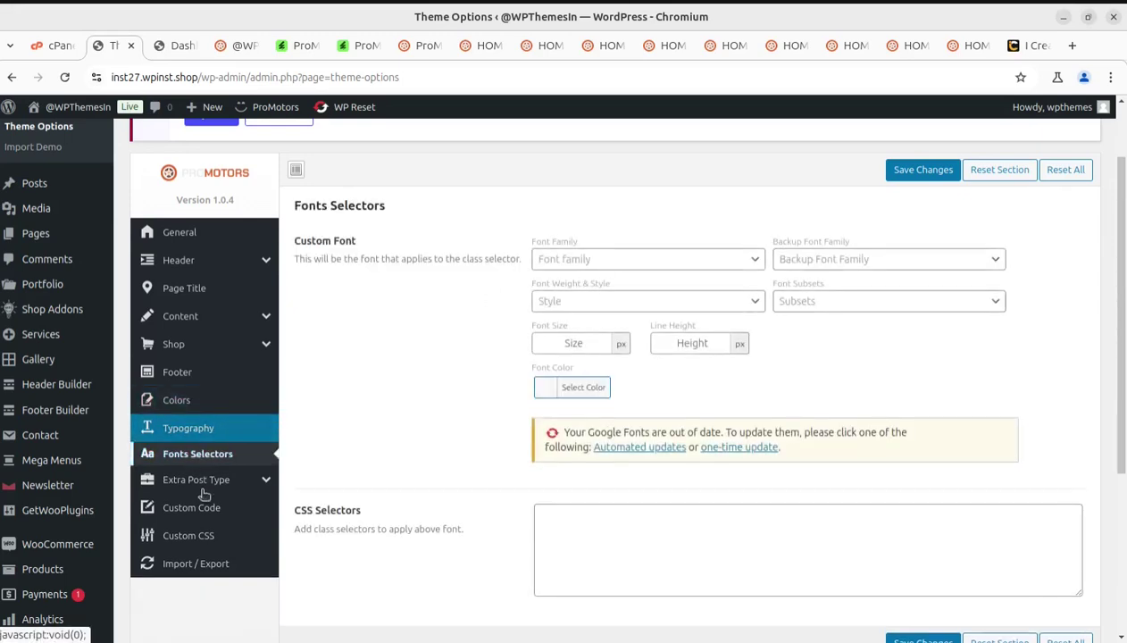
Look through the Extra Post Type, Post Type Portfolio, Custom Code and Custom CSS sections of the Theme Options.
left_click(200, 490)
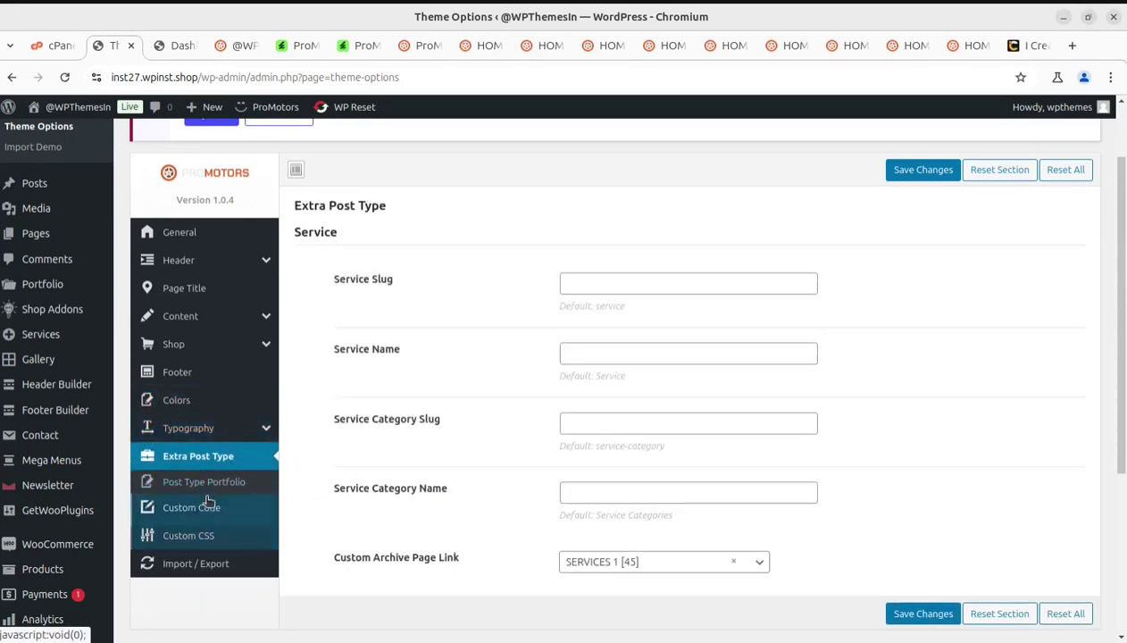
left_click(198, 482)
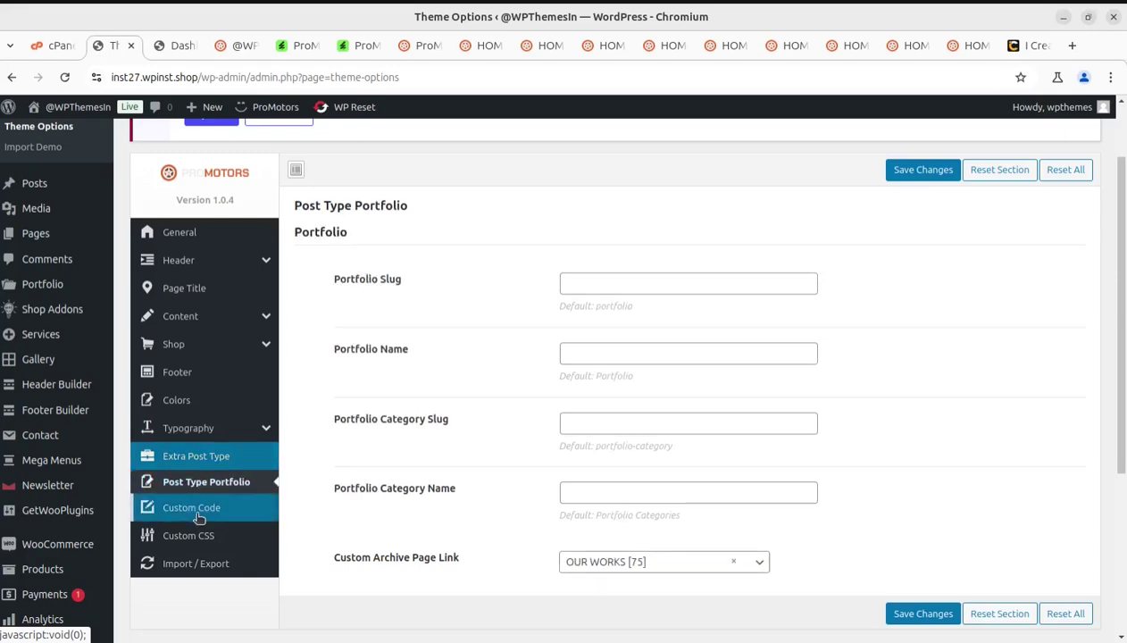
left_click(200, 510)
left_click(200, 515)
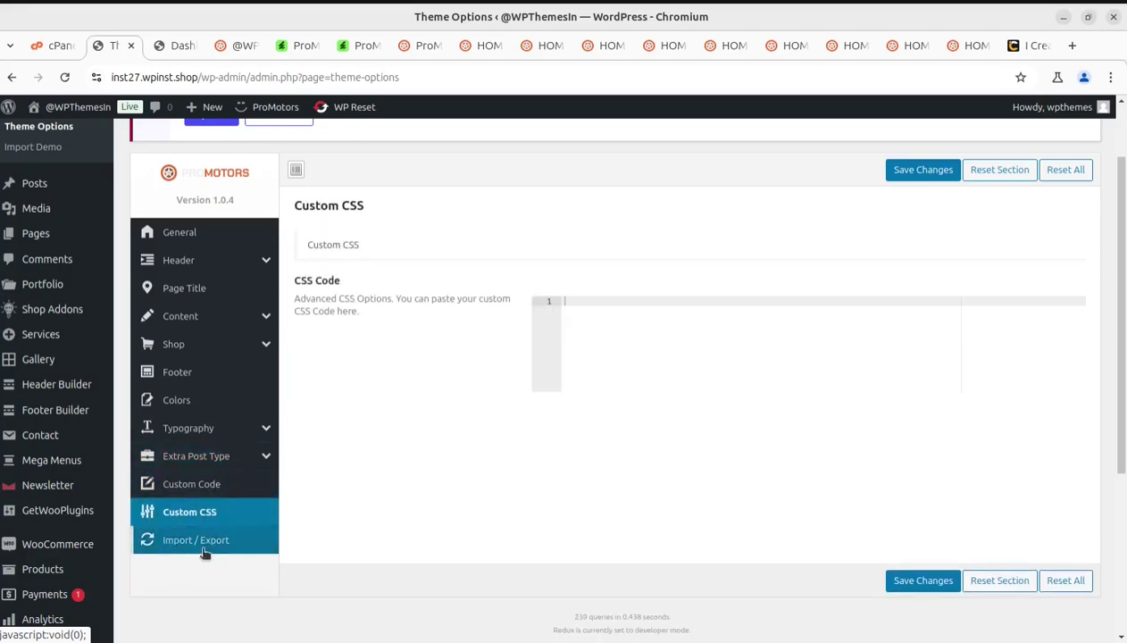
scroll(231, 540, "up", 2)
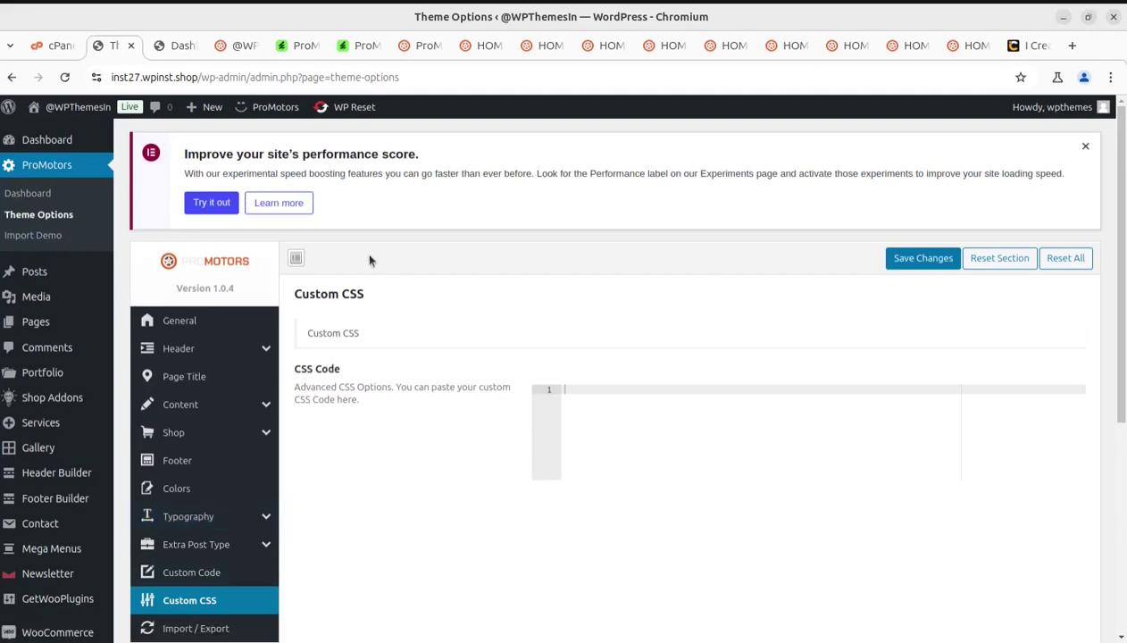
Open the list of all portfolio items and look through the imported entries.
left_click(39, 214)
mouse_move(74, 381)
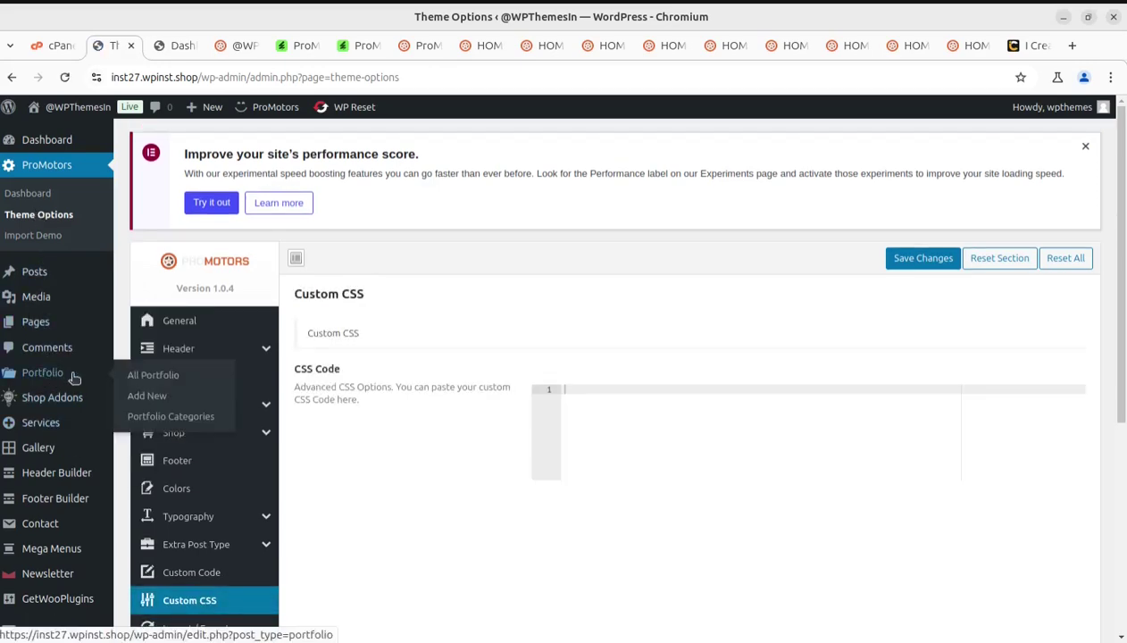
left_click(155, 379)
scroll(360, 343, "down", 6)
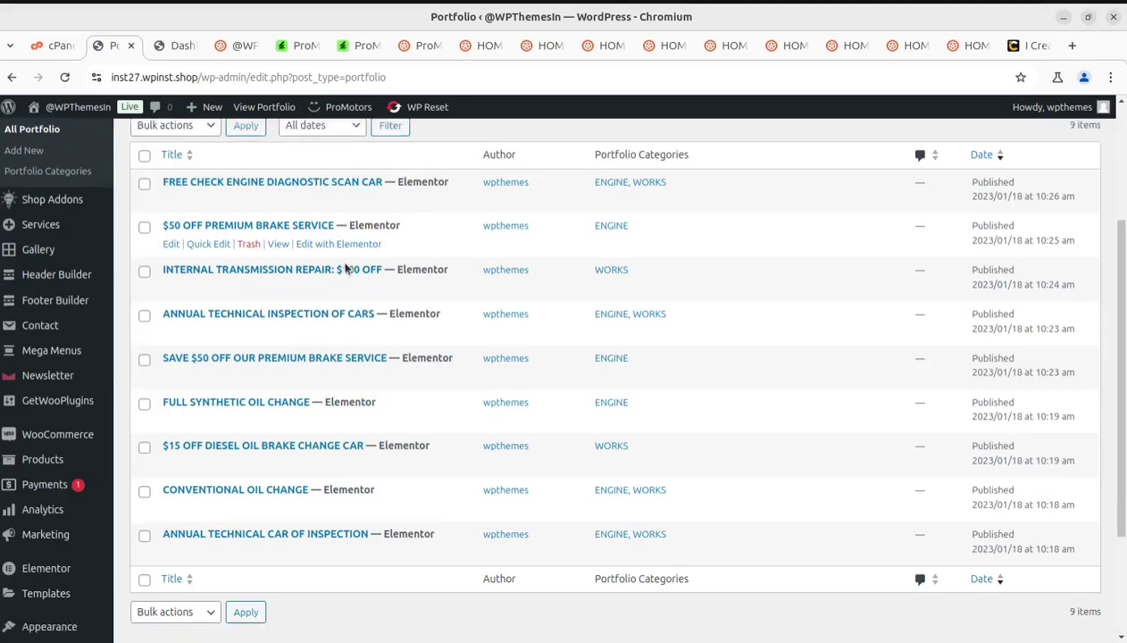
scroll(346, 307, "up", 3)
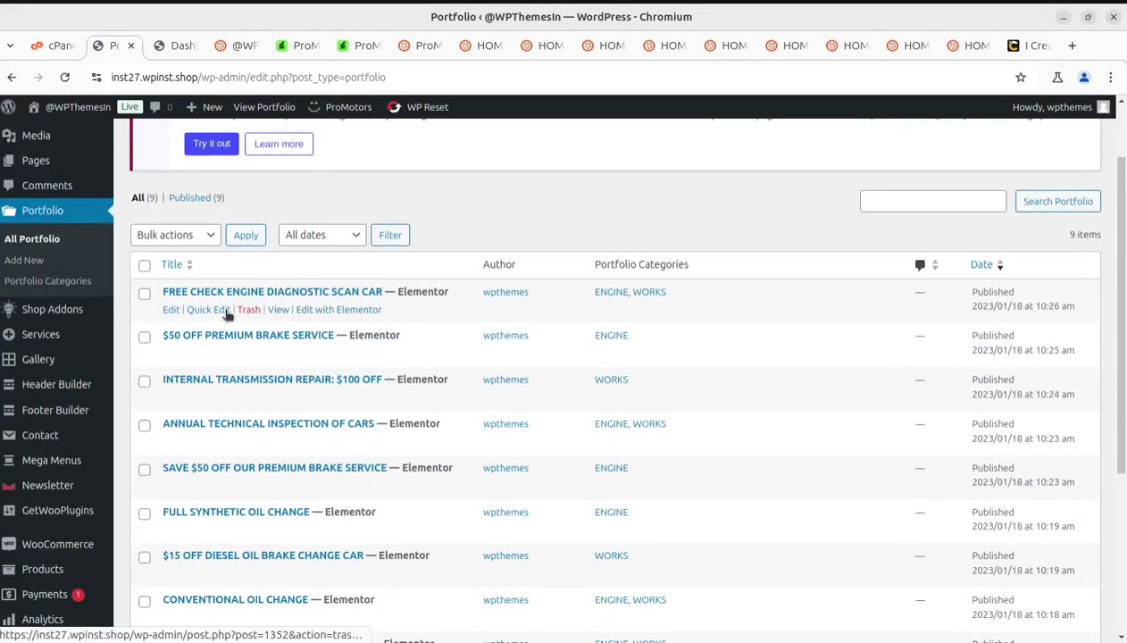
View the FREE CHECK ENGINE DIAGNOSTIC SCAN CAR portfolio item on the live site, look through its page and close its tab.
left_click(277, 309)
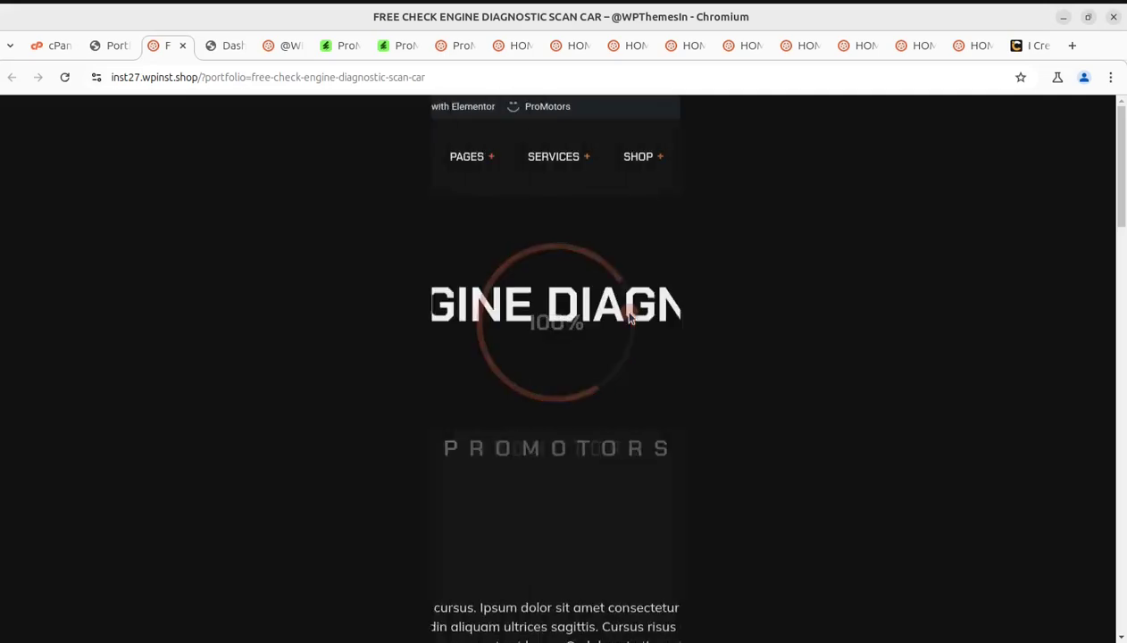
scroll(628, 317, "down", 6)
scroll(420, 221, "down", 4)
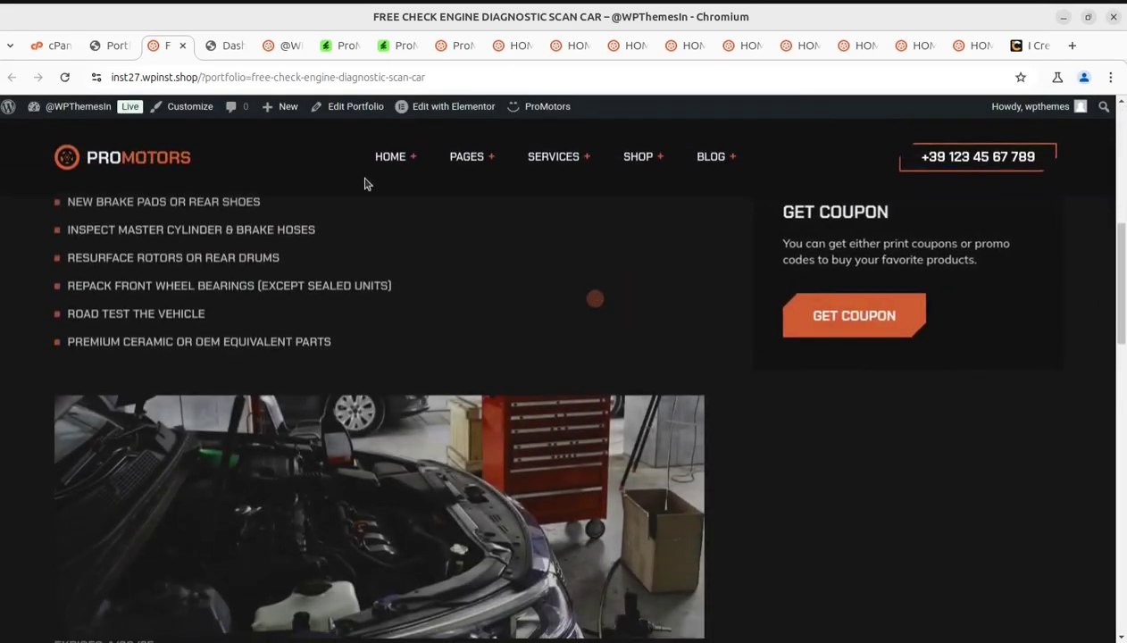
left_click(182, 46)
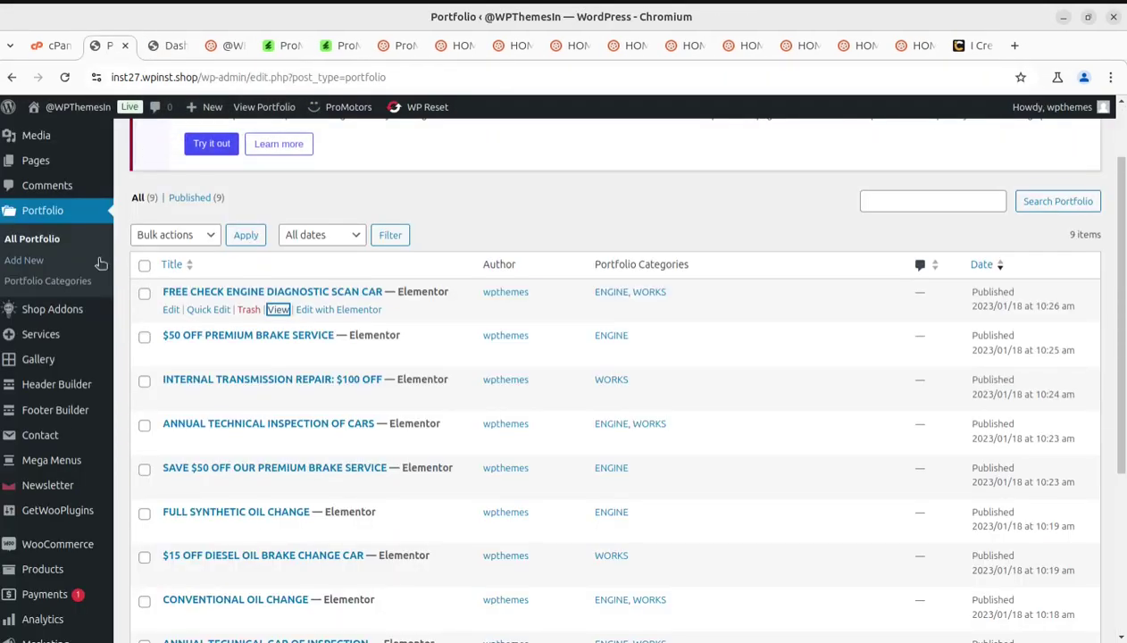
Open the Shop Addons overview and look through the list of WPC plugins for WooCommerce.
mouse_move(69, 319)
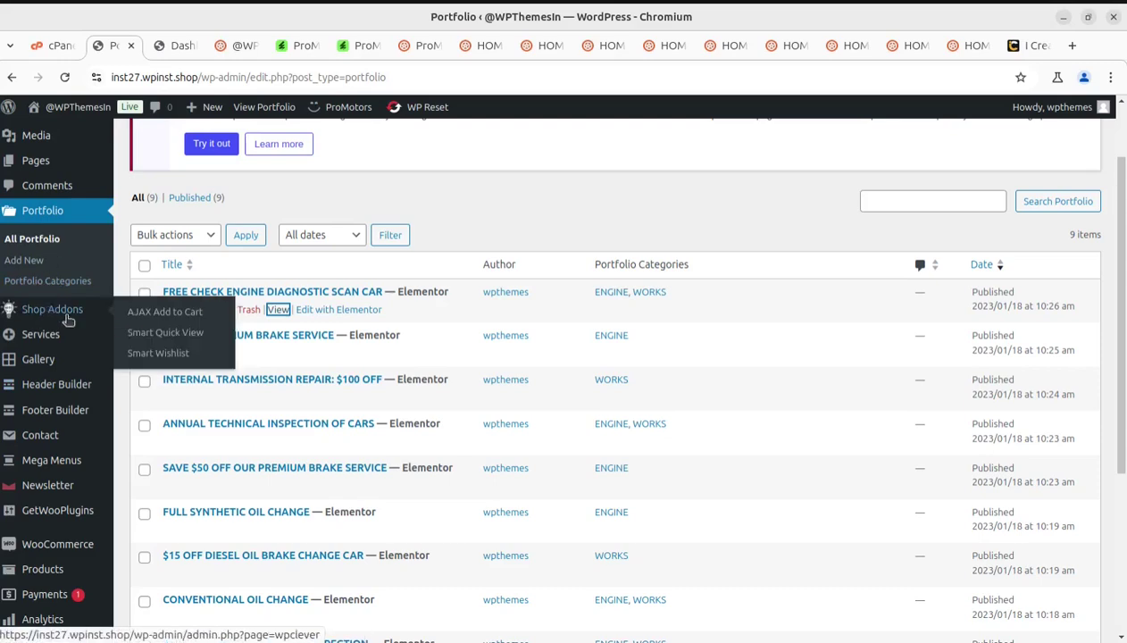
left_click(68, 315)
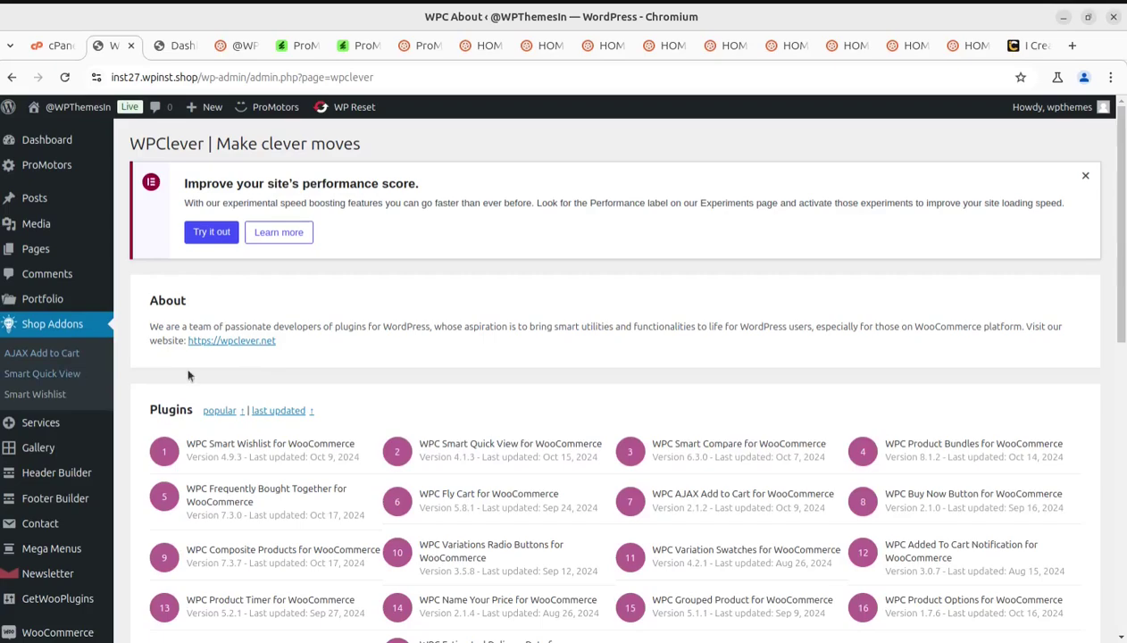
scroll(454, 402, "down", 2)
scroll(458, 412, "down", 6)
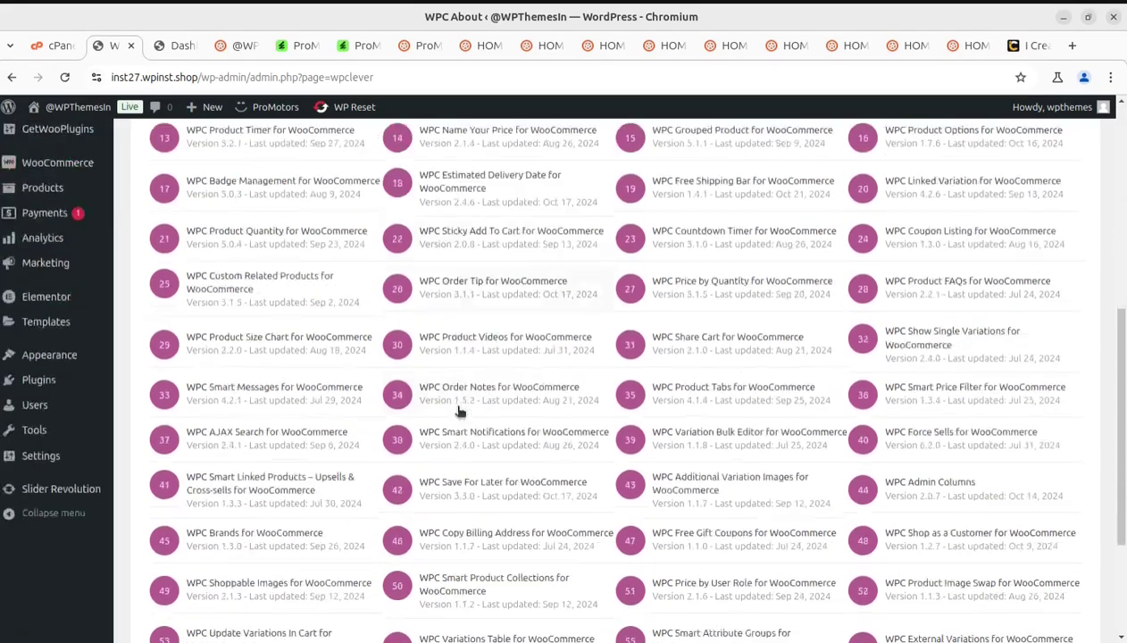
scroll(458, 409, "up", 3)
scroll(458, 409, "up", 4)
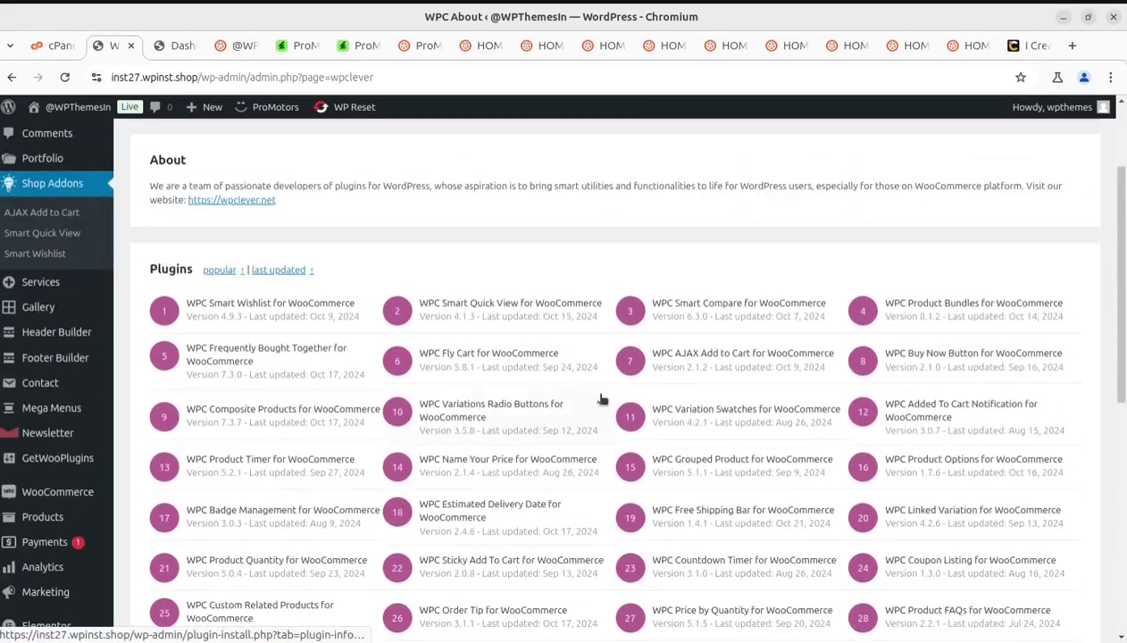
scroll(1053, 474, "down", 6)
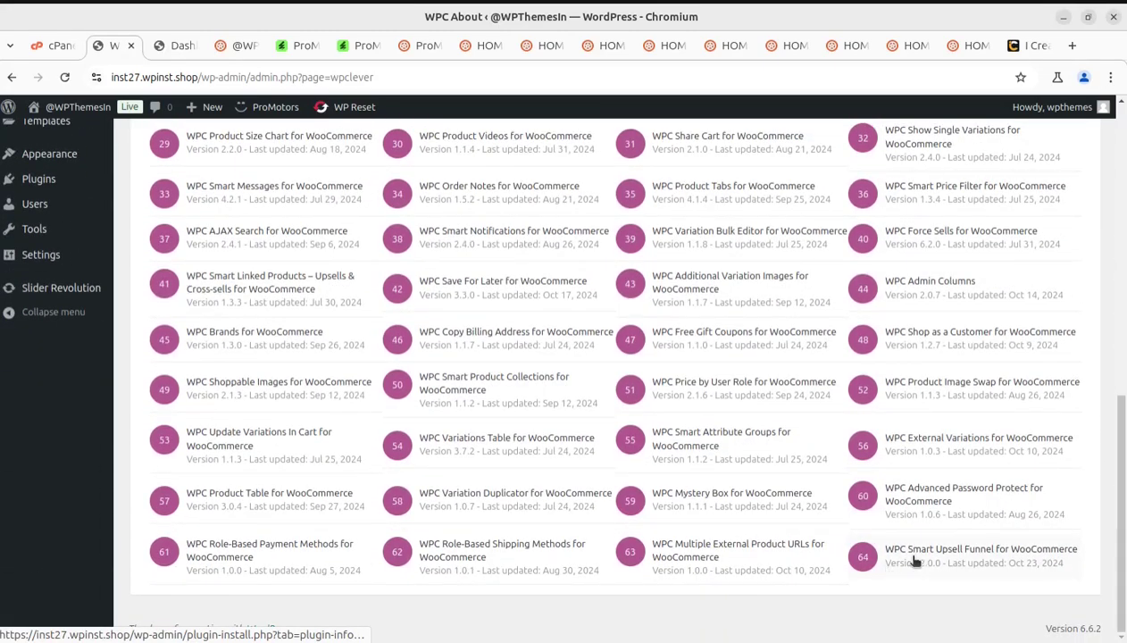
Open the details of the WPC Mystery Box for WooCommerce plugin and close them again.
left_click(695, 494)
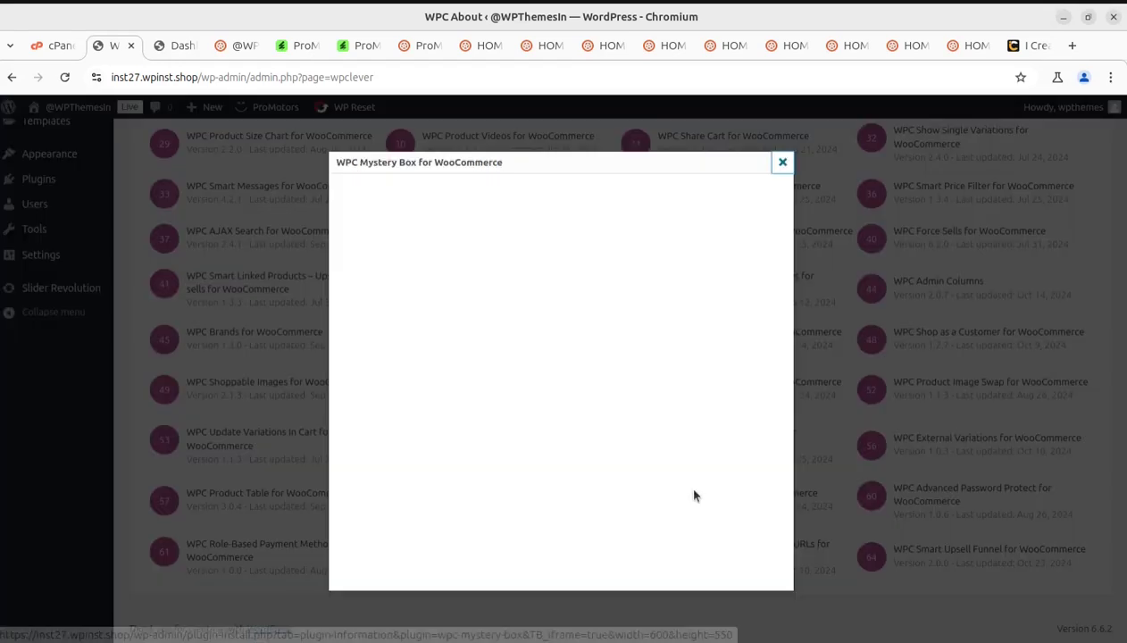
left_click(783, 164)
Look through the Shop Addons settings pages for AJAX Add to Cart, Smart Quick View and Smart Wishlist.
scroll(738, 326, "up", 8)
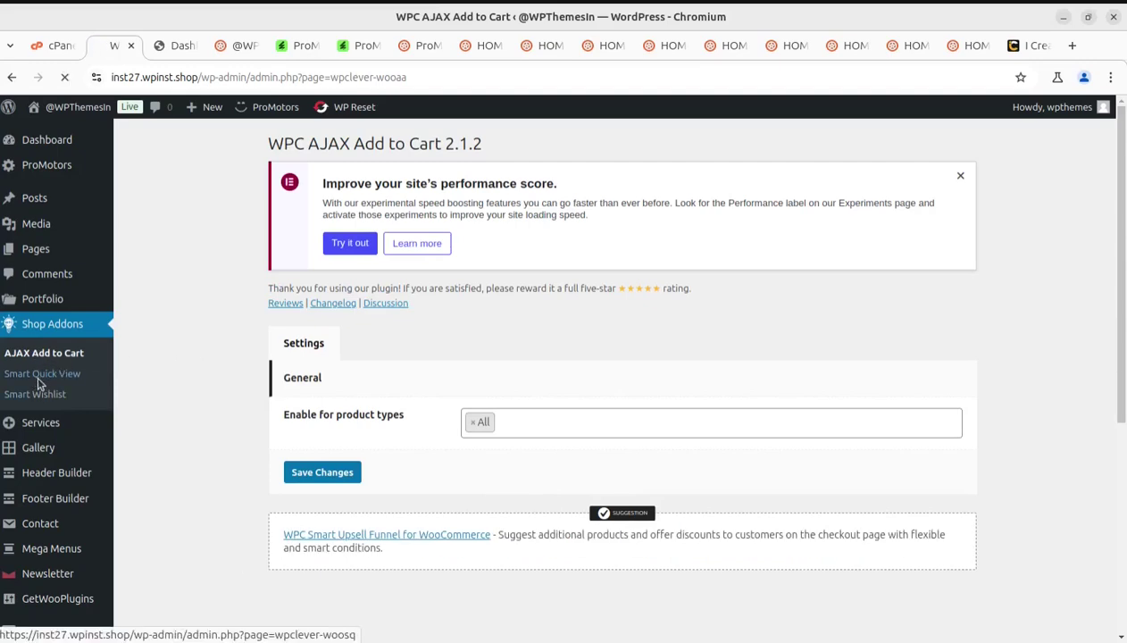
left_click(36, 373)
left_click(37, 393)
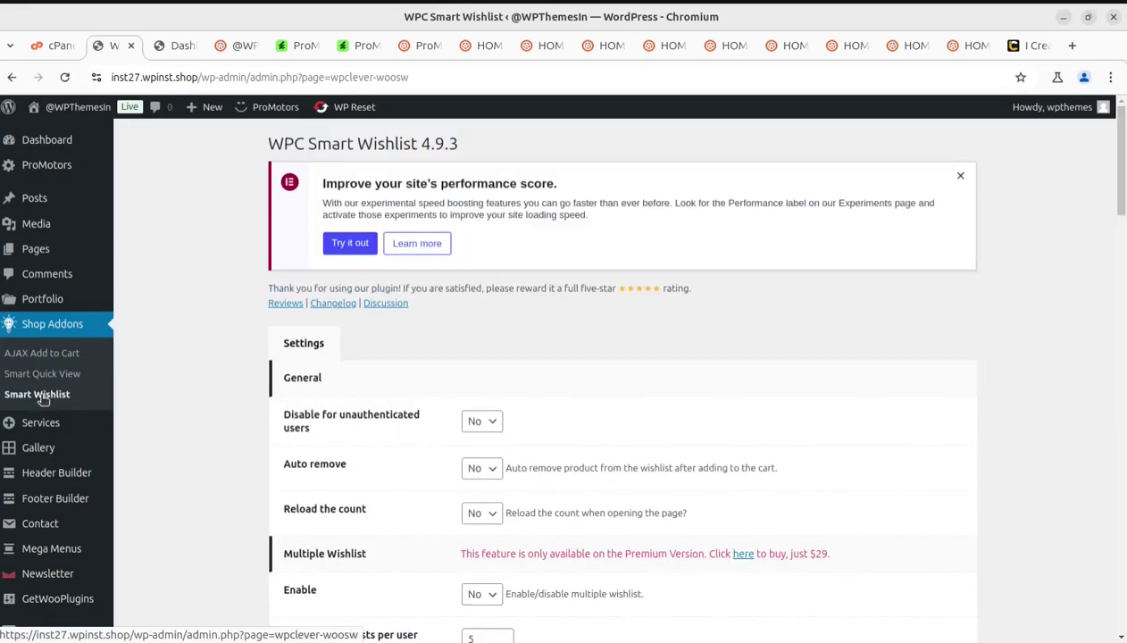
scroll(226, 402, "down", 3)
scroll(226, 402, "down", 1)
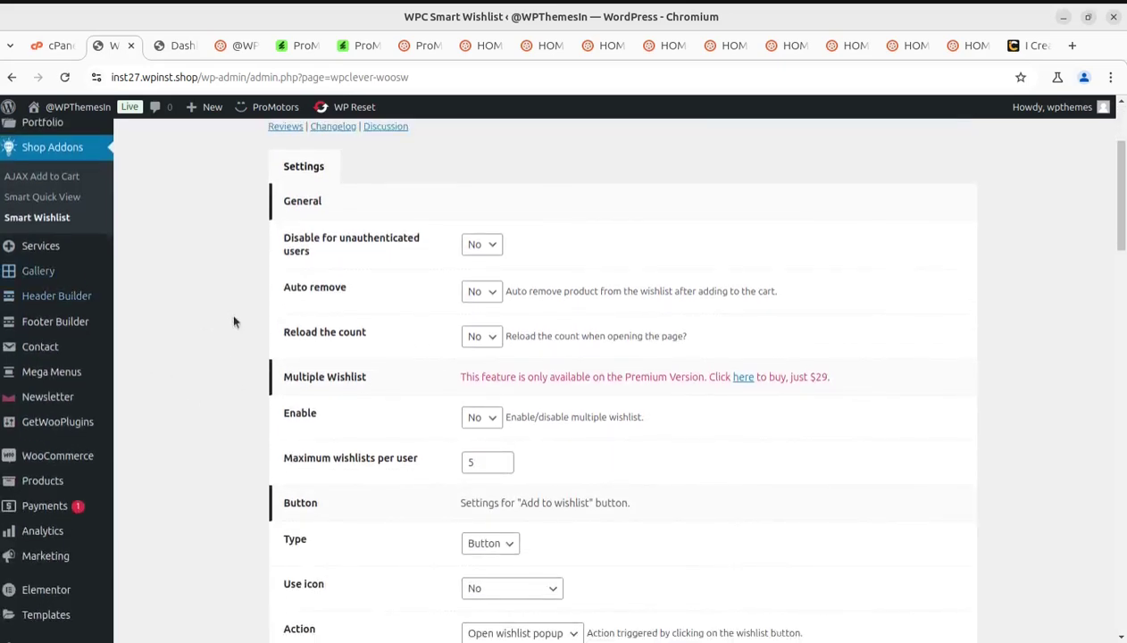
Open the list of all Services and look through its entries.
left_click(35, 245)
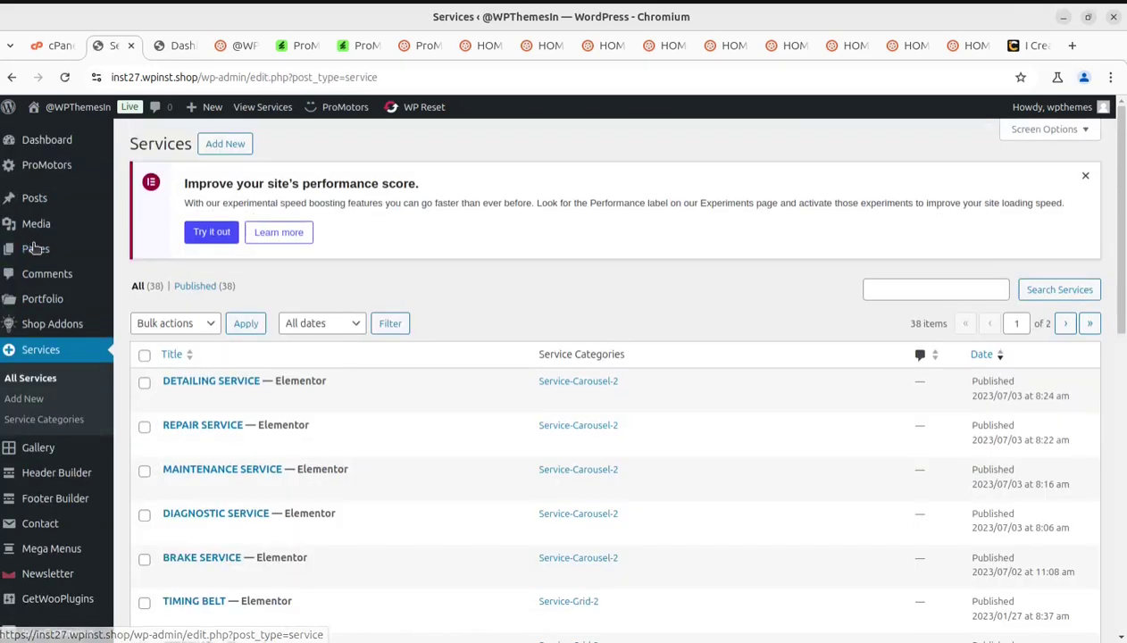
scroll(294, 364, "down", 4)
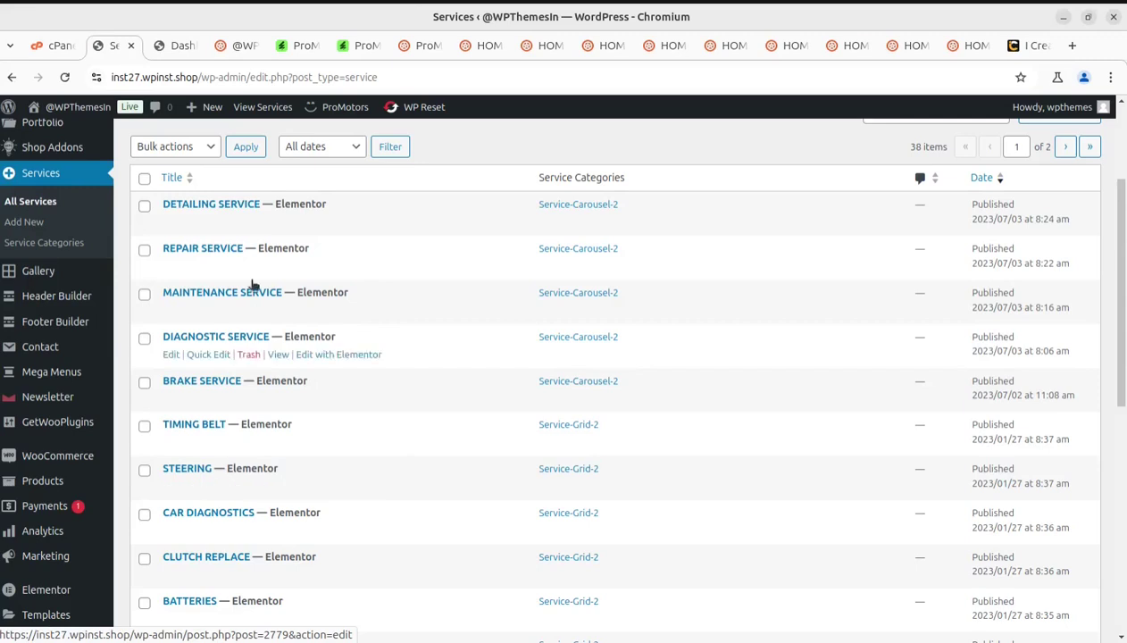
scroll(232, 368, "up", 4)
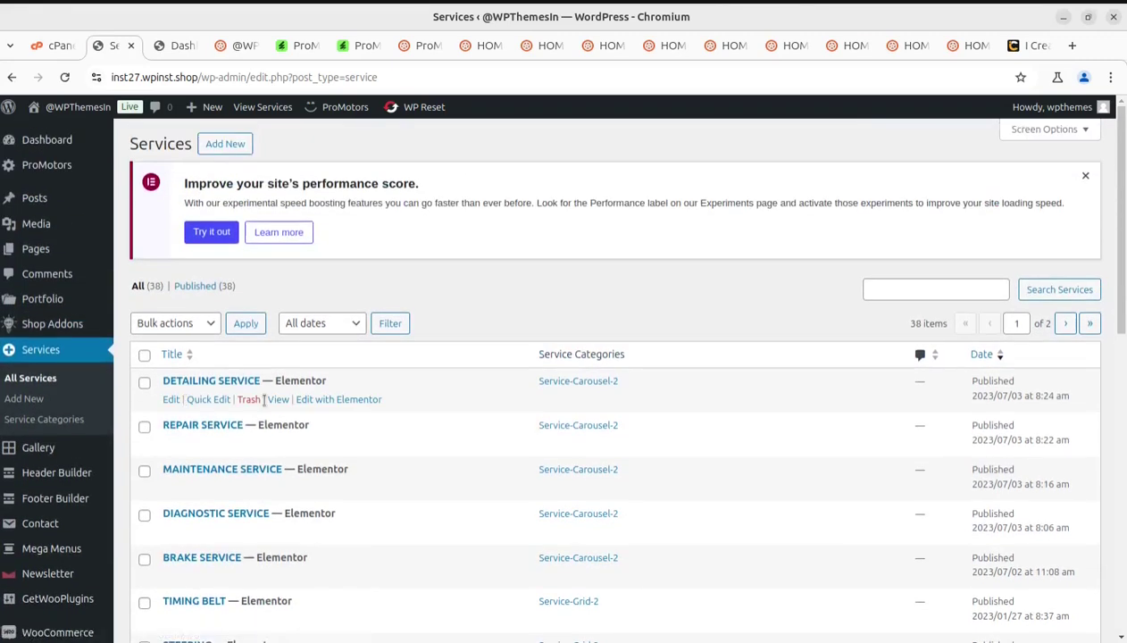
View the DETAILING SERVICE page on the live site, close its tab and look further through the Services list.
middle_click(279, 399)
left_click(168, 46)
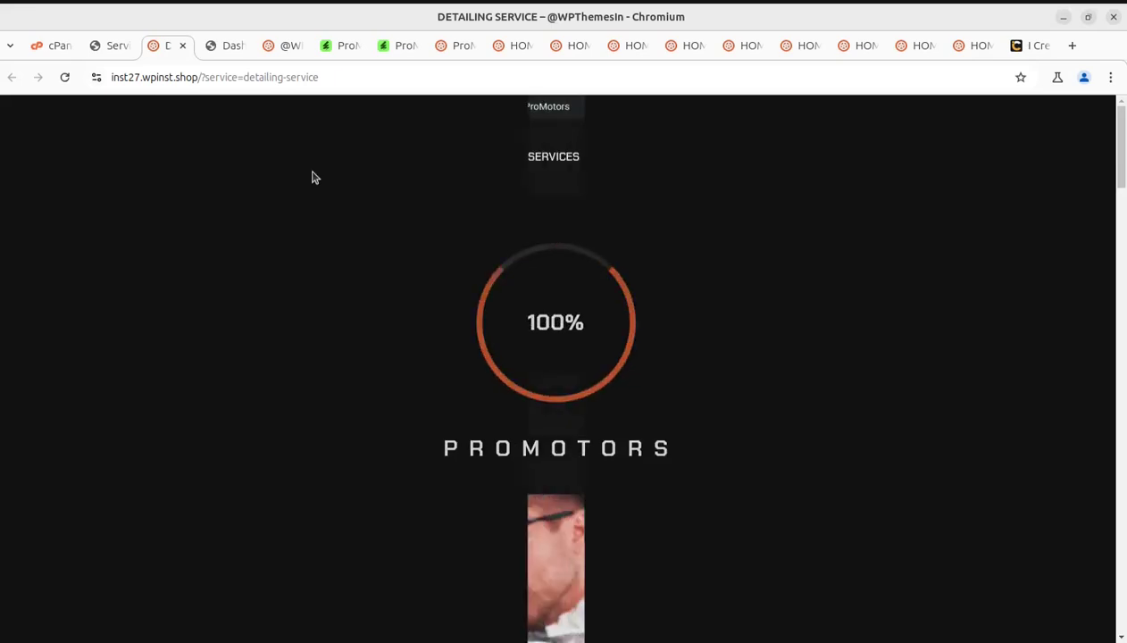
scroll(312, 176, "down", 8)
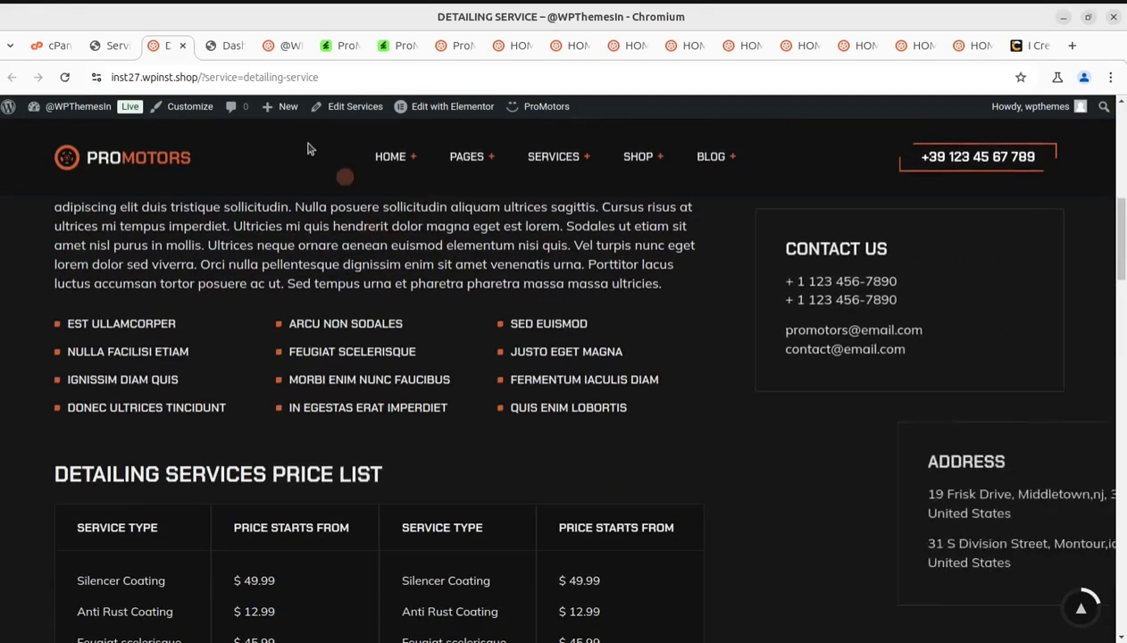
left_click(183, 47)
scroll(214, 478, "down", 3)
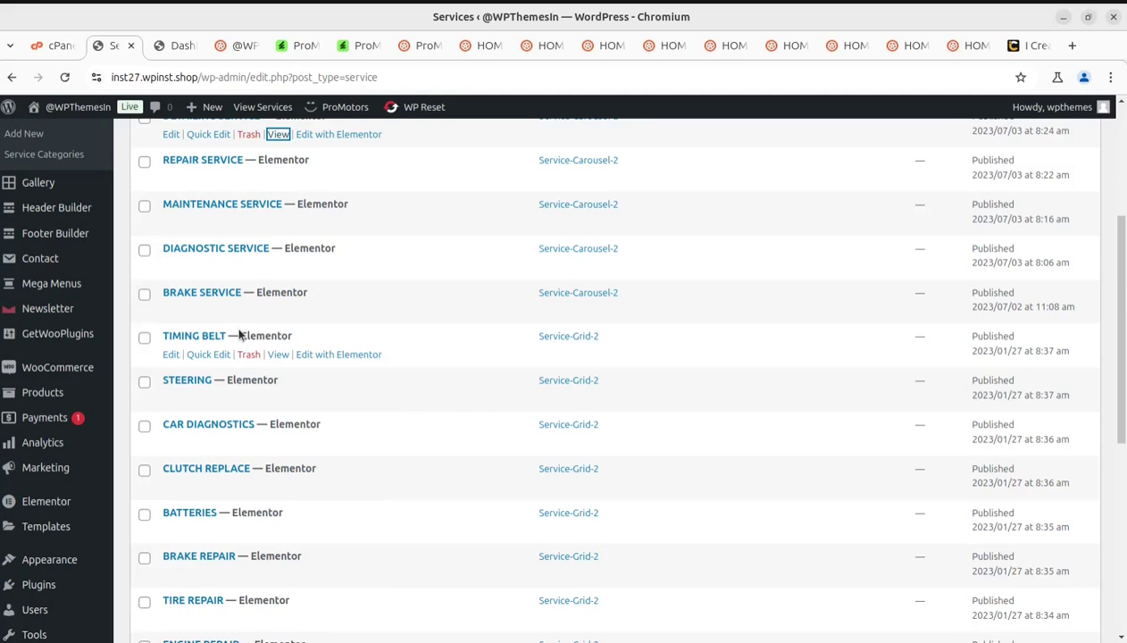
scroll(279, 353, "up", 2)
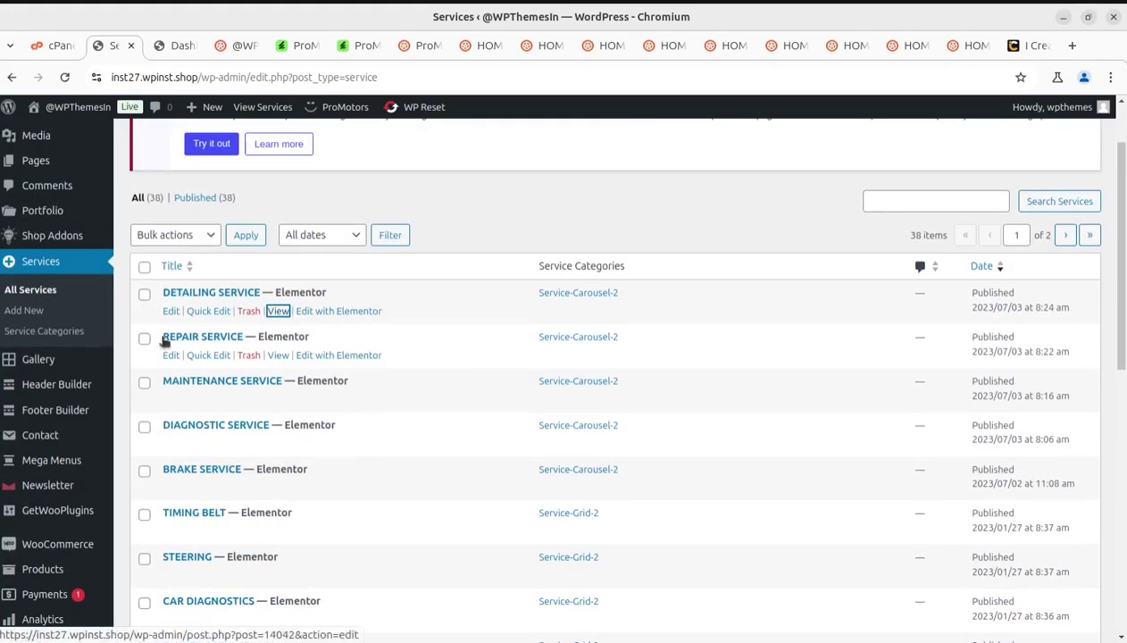
Open the Gallery list and the Header Builder list and look through their items.
mouse_move(48, 362)
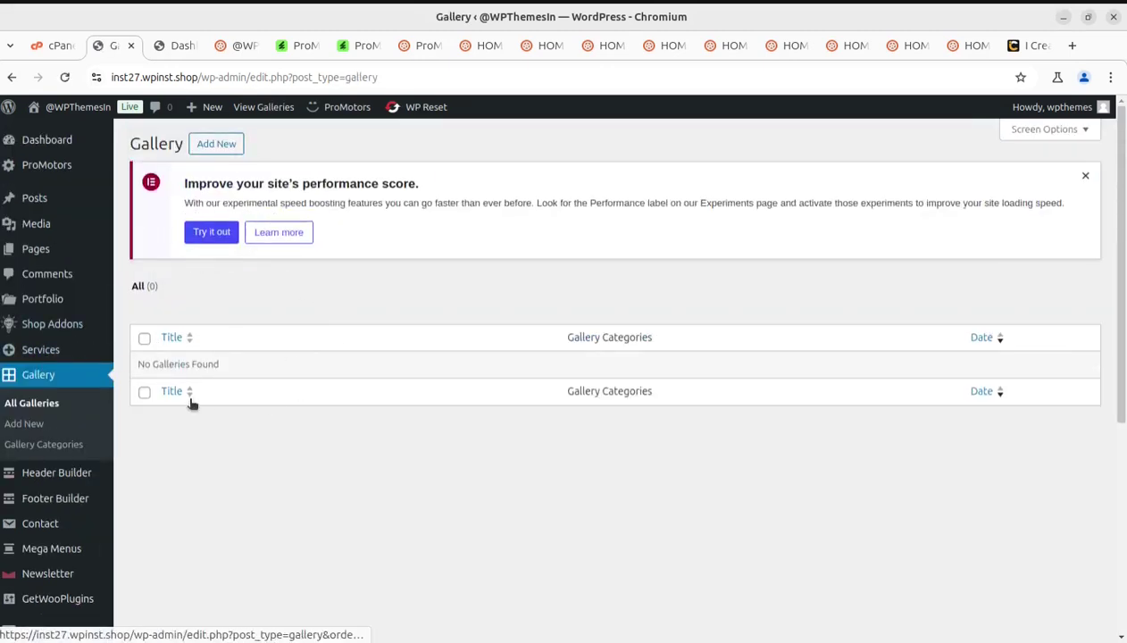
scroll(193, 404, "down", 2)
mouse_move(53, 304)
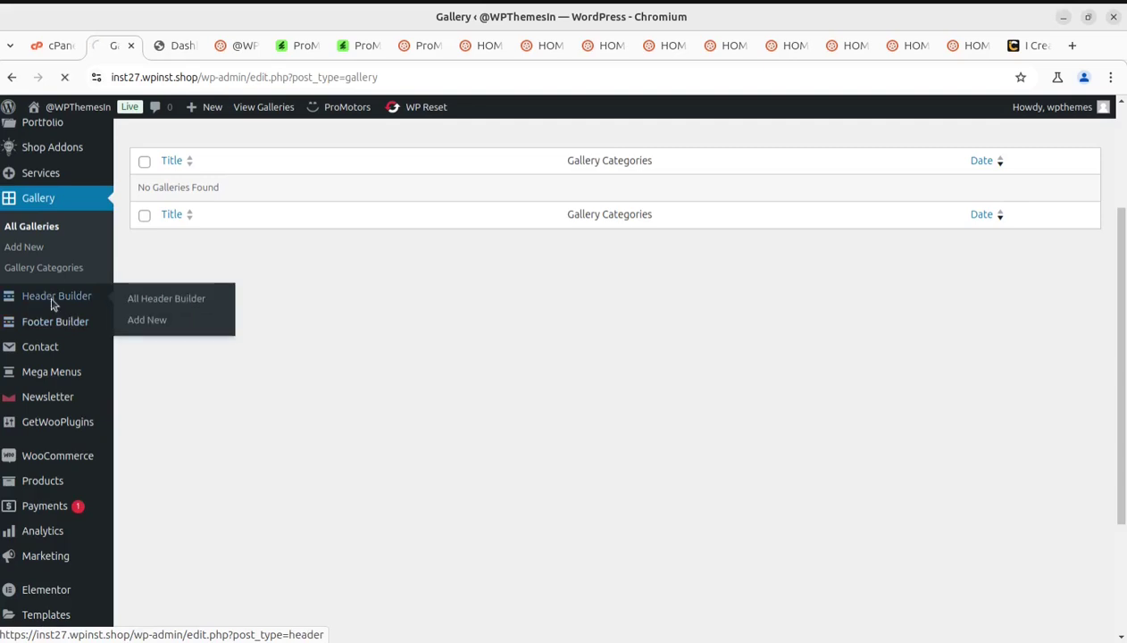
scroll(381, 346, "down", 2)
scroll(381, 347, "down", 1)
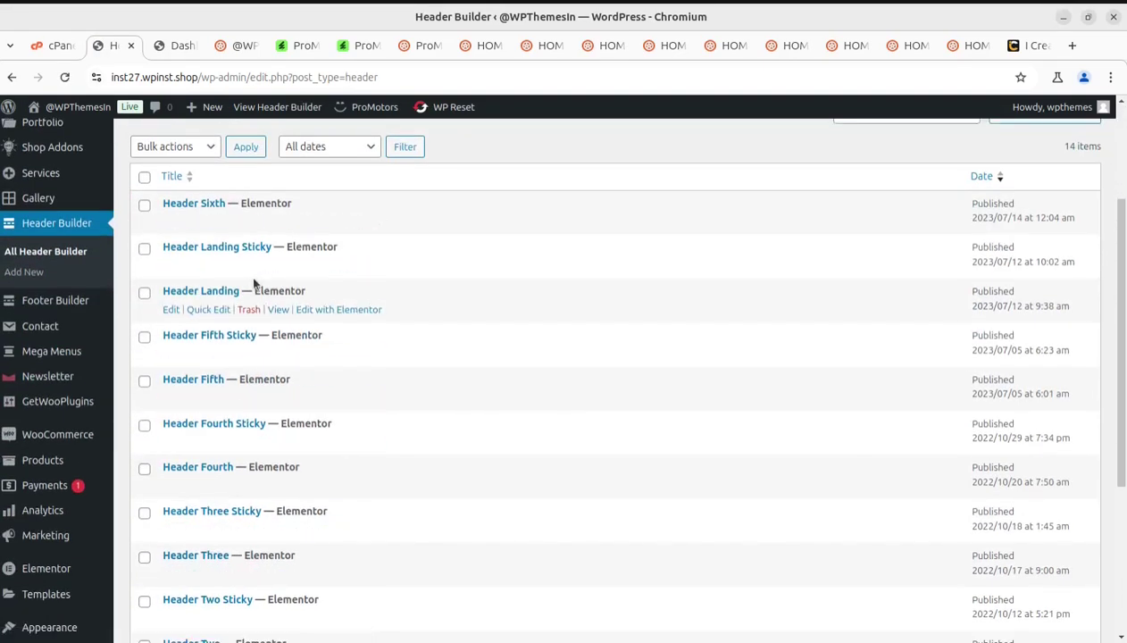
Look at the Footer Builder and Mega Menus lists.
left_click(51, 306)
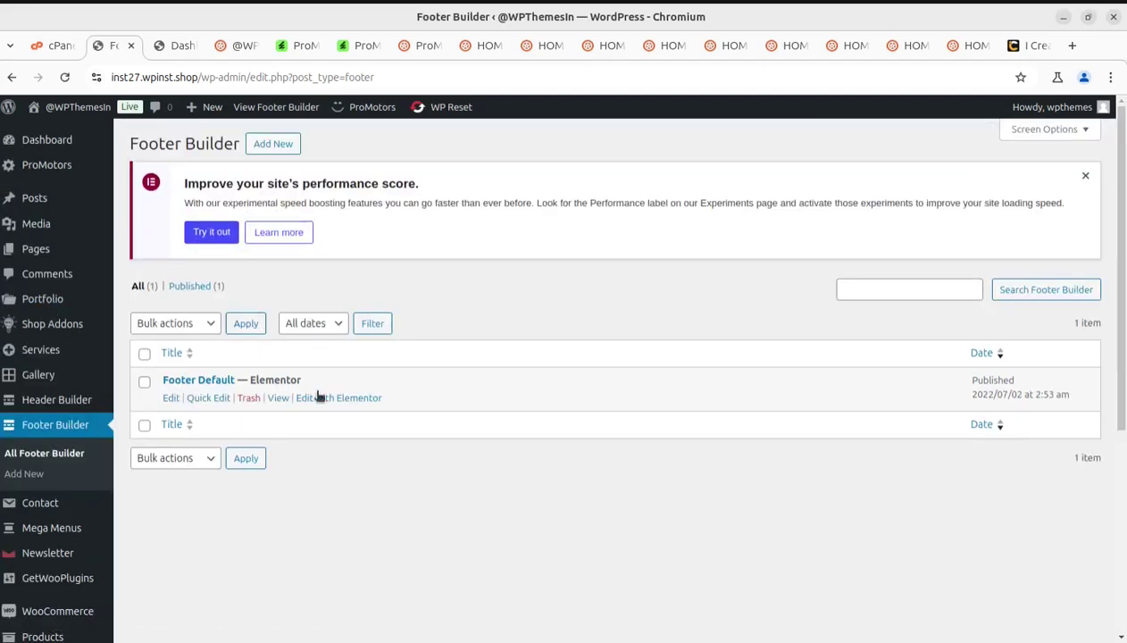
scroll(241, 397, "down", 3)
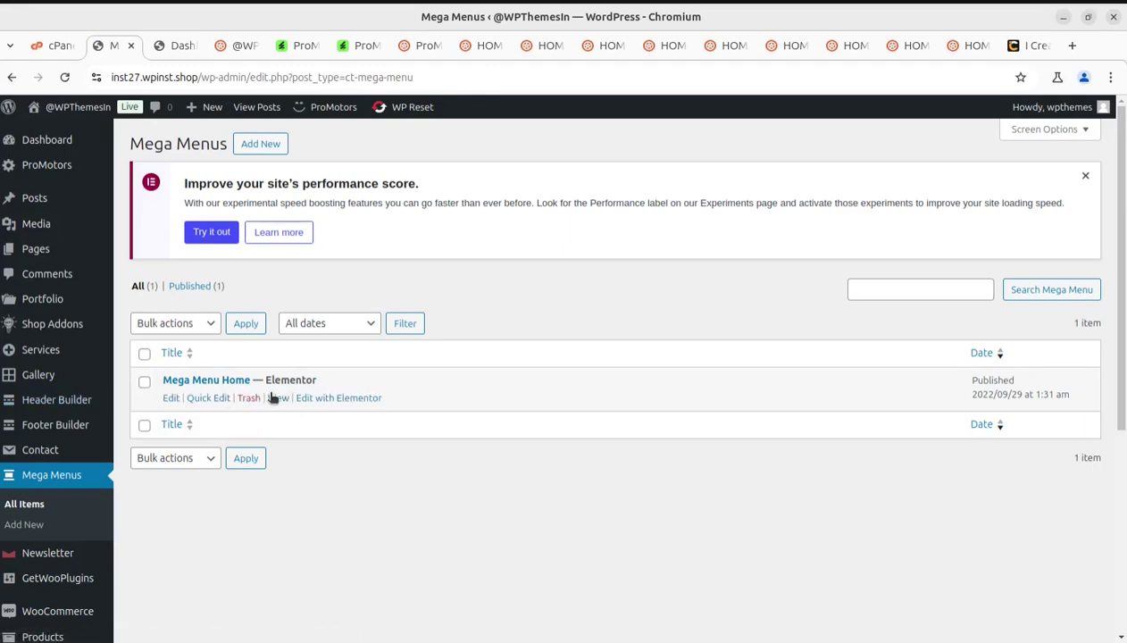
scroll(132, 434, "down", 4)
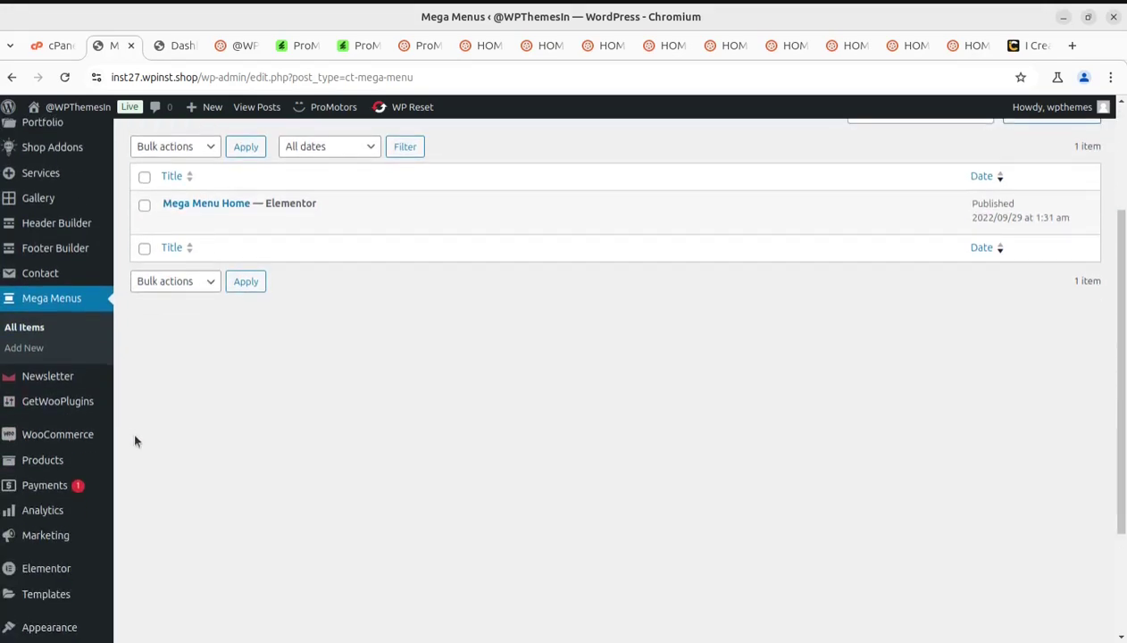
Open the Newsletter plugin's dashboard and look through its setup checklist and subscriber statistics.
left_click(48, 385)
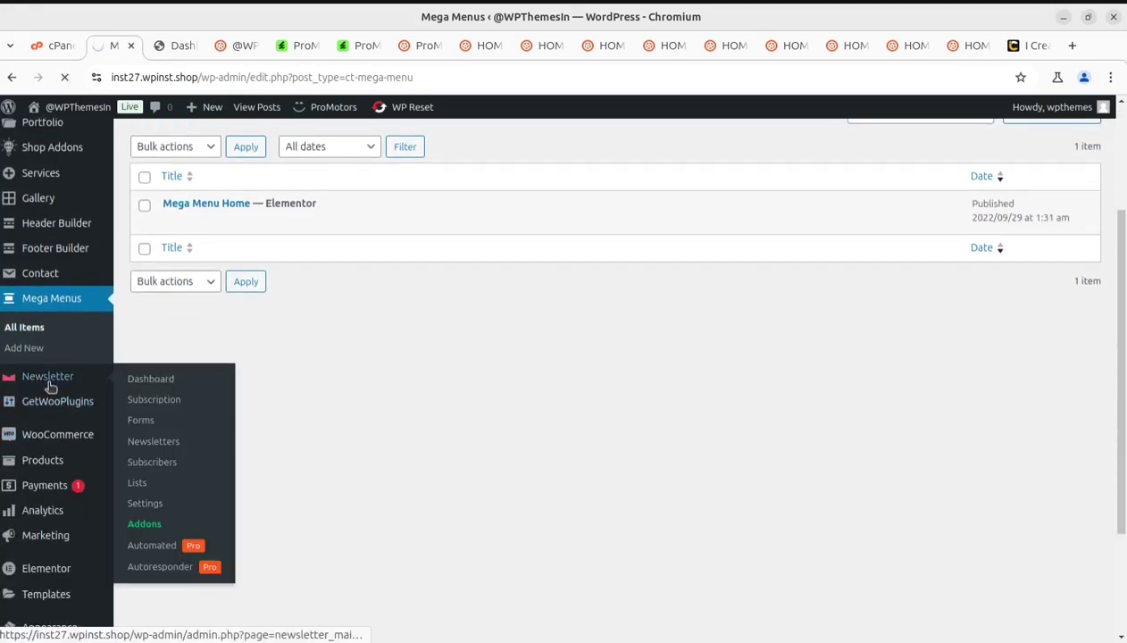
scroll(266, 352, "down", 2)
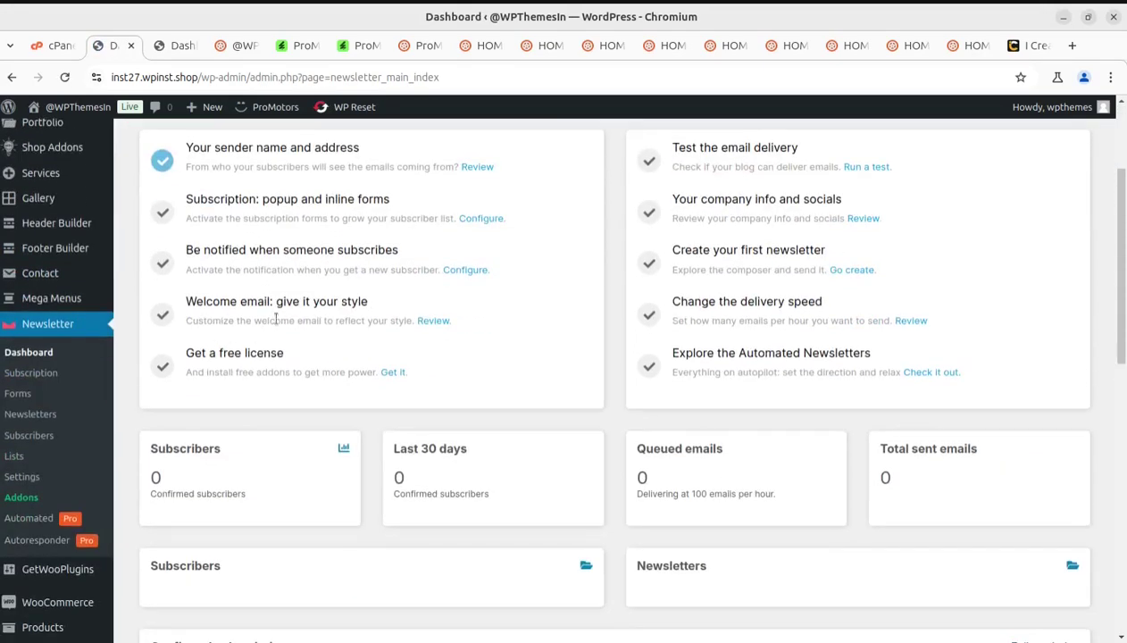
scroll(279, 318, "down", 5)
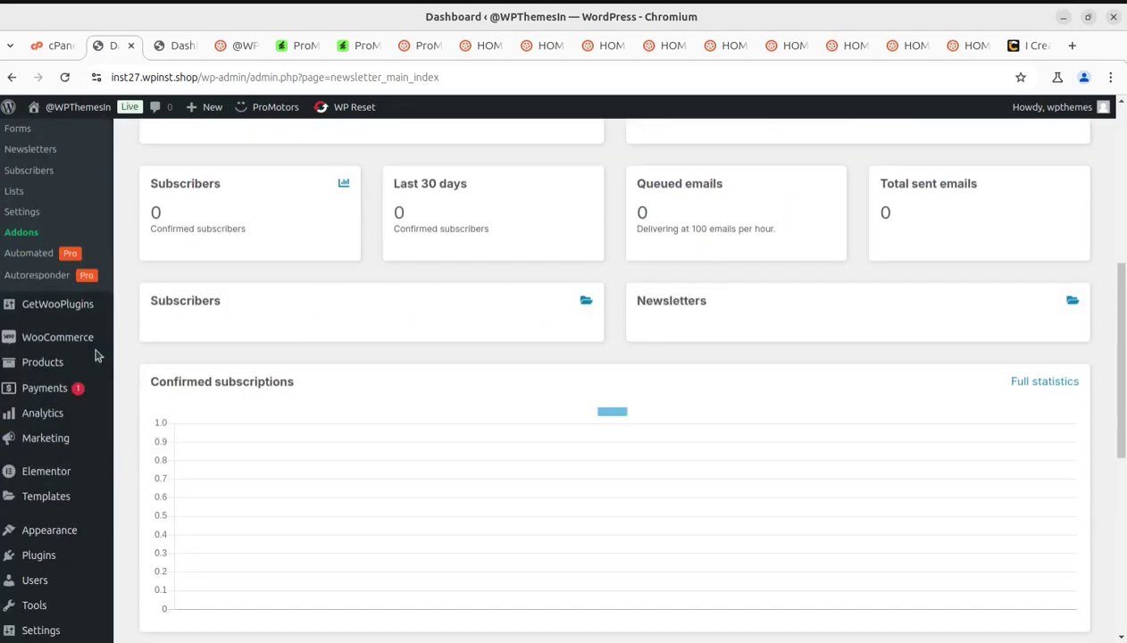
Open the GetWooPlugins Swatches Settings and look through the general options.
mouse_move(48, 312)
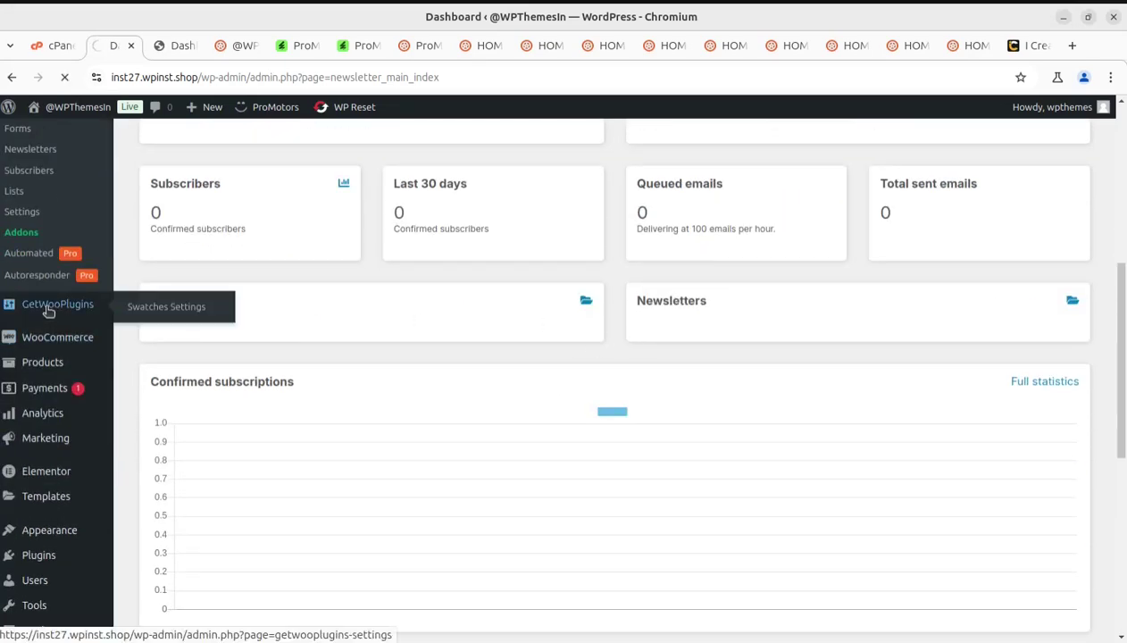
scroll(522, 346, "down", 2)
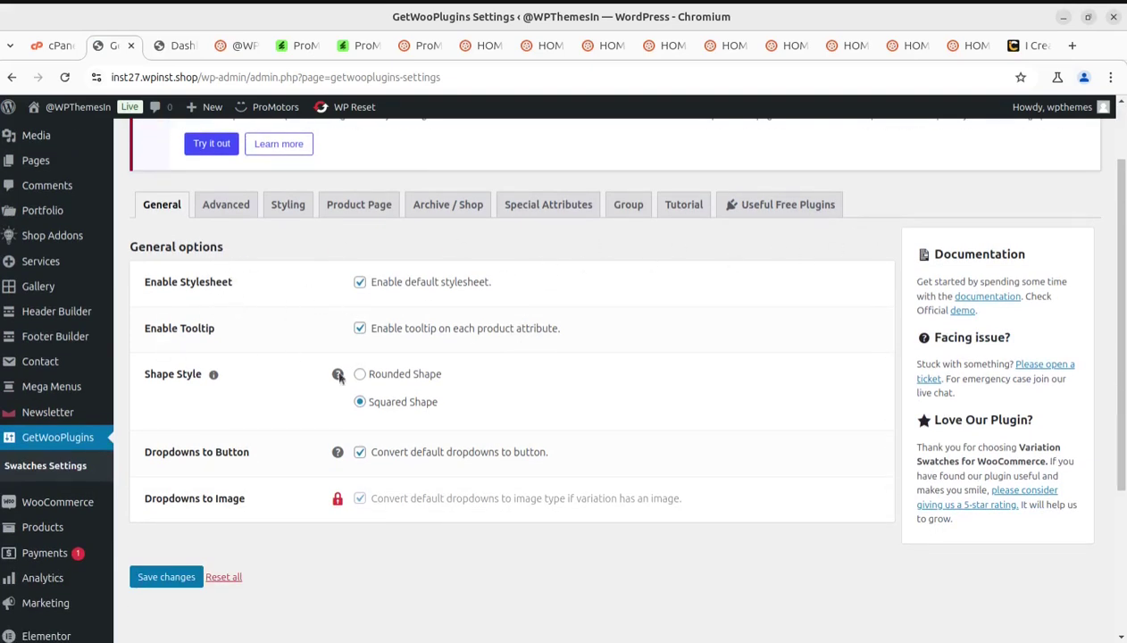
scroll(313, 390, "down", 3)
mouse_move(27, 432)
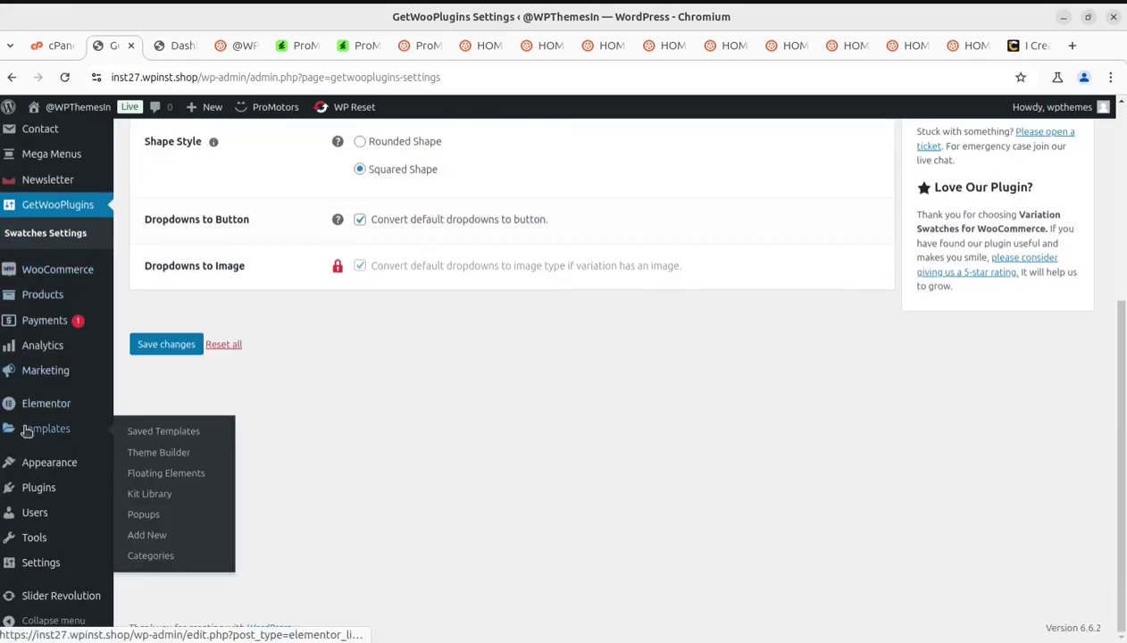
Open the Slider Revolution overview, dismiss its welcome message and show the second page of slider modules.
left_click(50, 596)
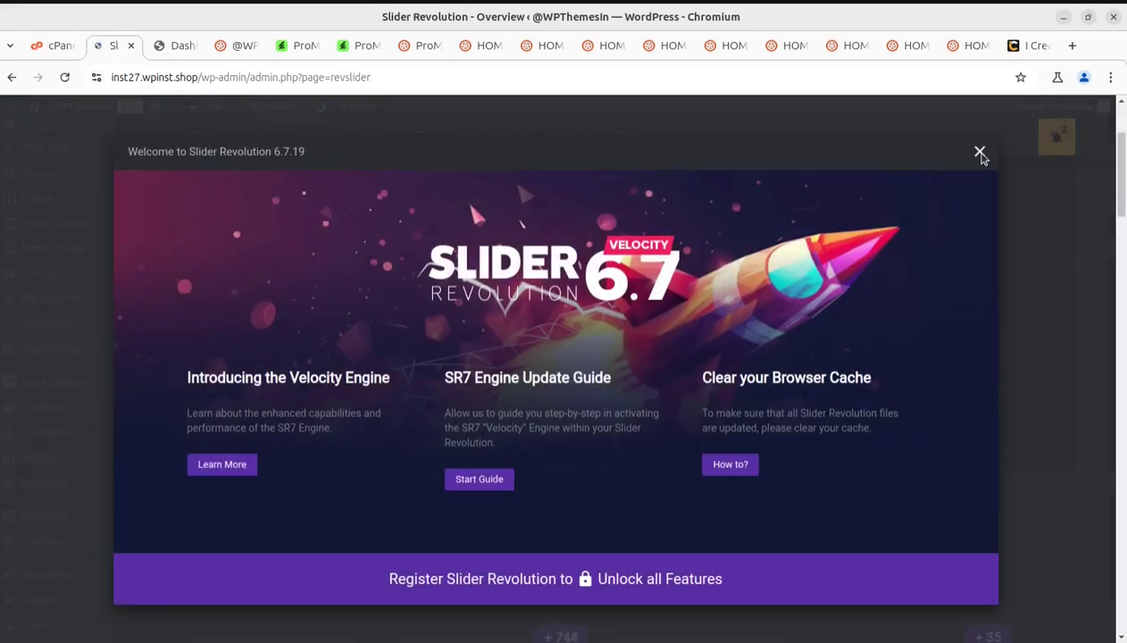
left_click(980, 152)
scroll(372, 492, "down", 4)
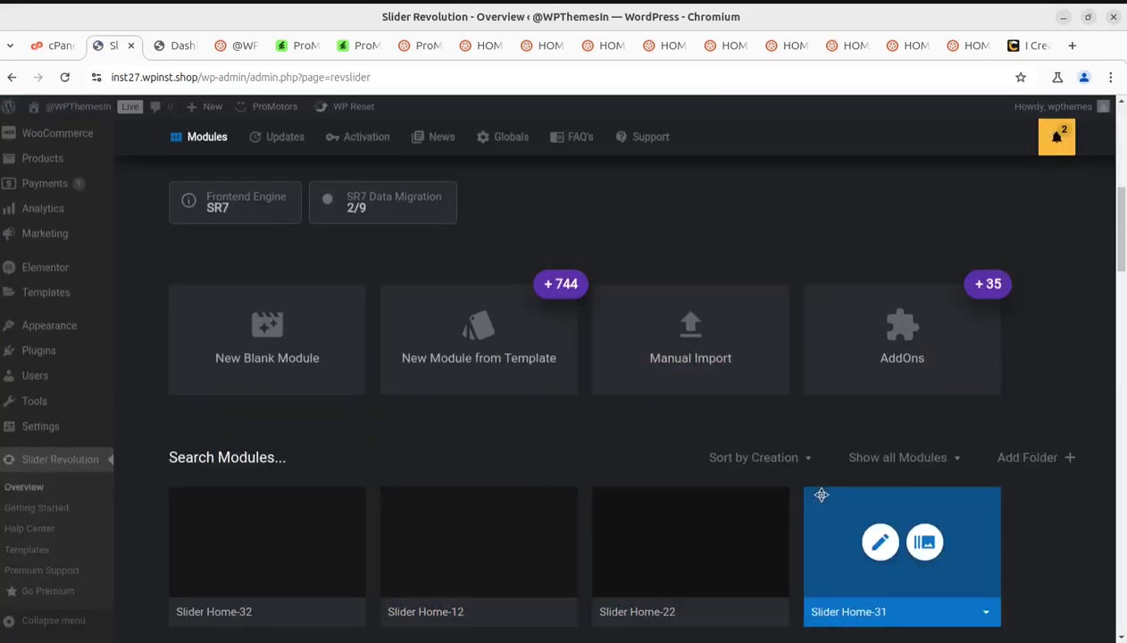
scroll(351, 460, "down", 2)
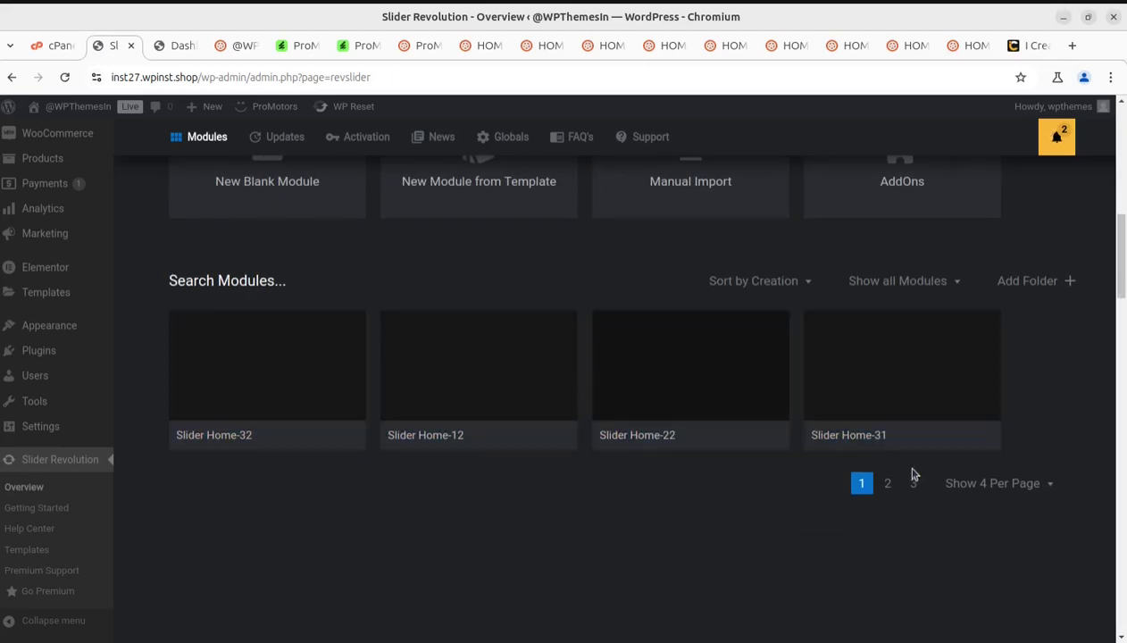
left_click(889, 483)
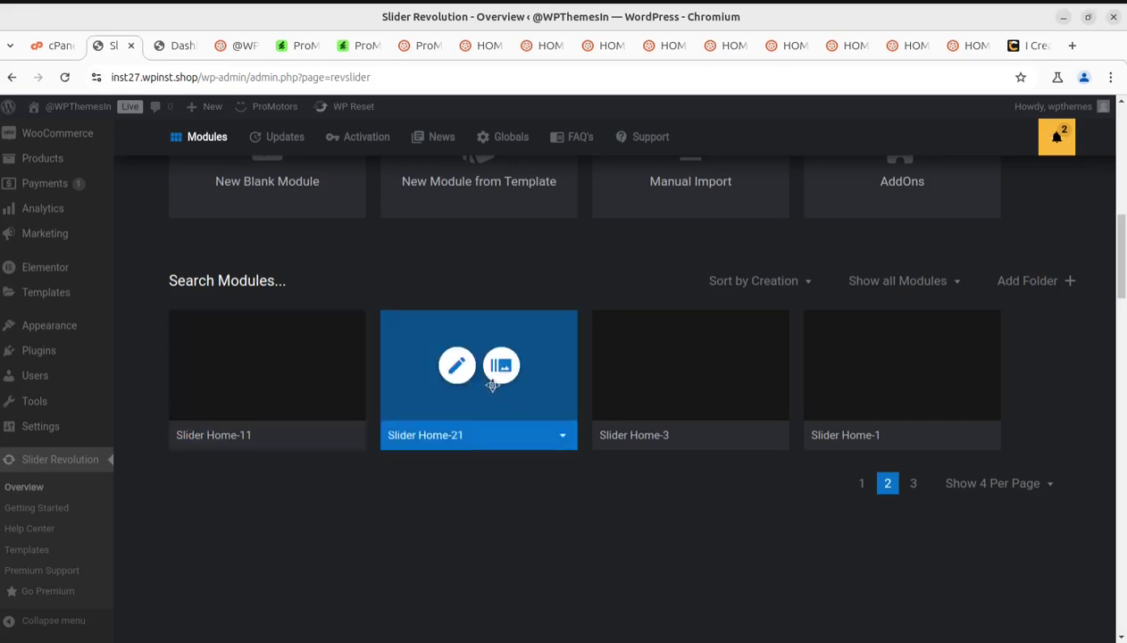
Open the Slider Home-21 module for editing, decline usage data sharing, look over its slide and return to the modules overview.
left_click(457, 367)
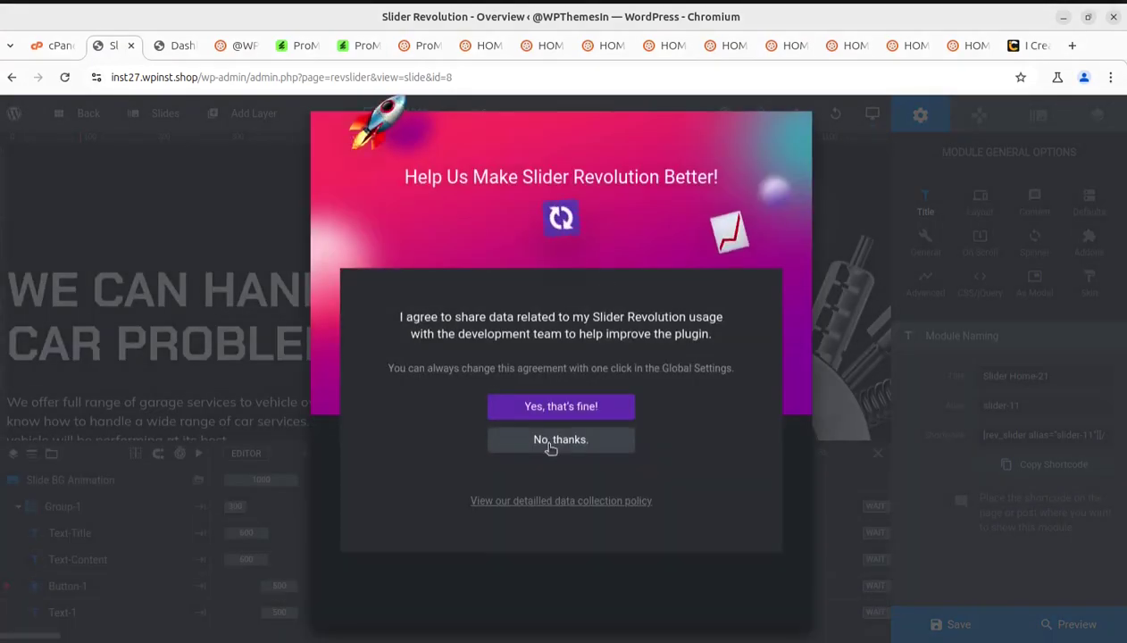
left_click(551, 443)
scroll(427, 310, "down", 2)
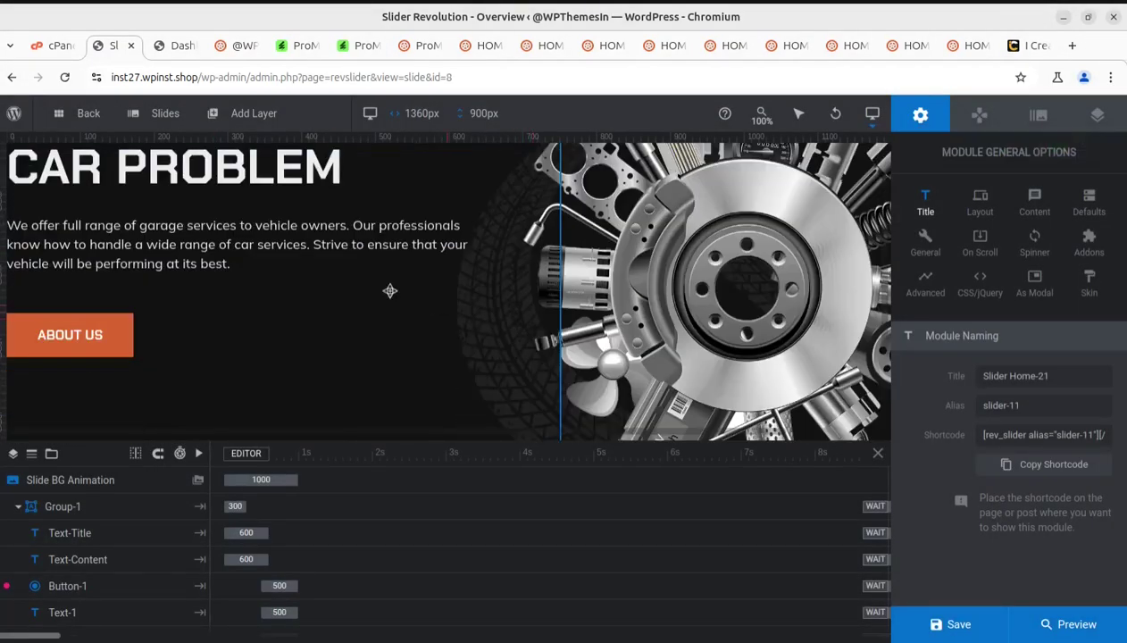
scroll(375, 277, "up", 1)
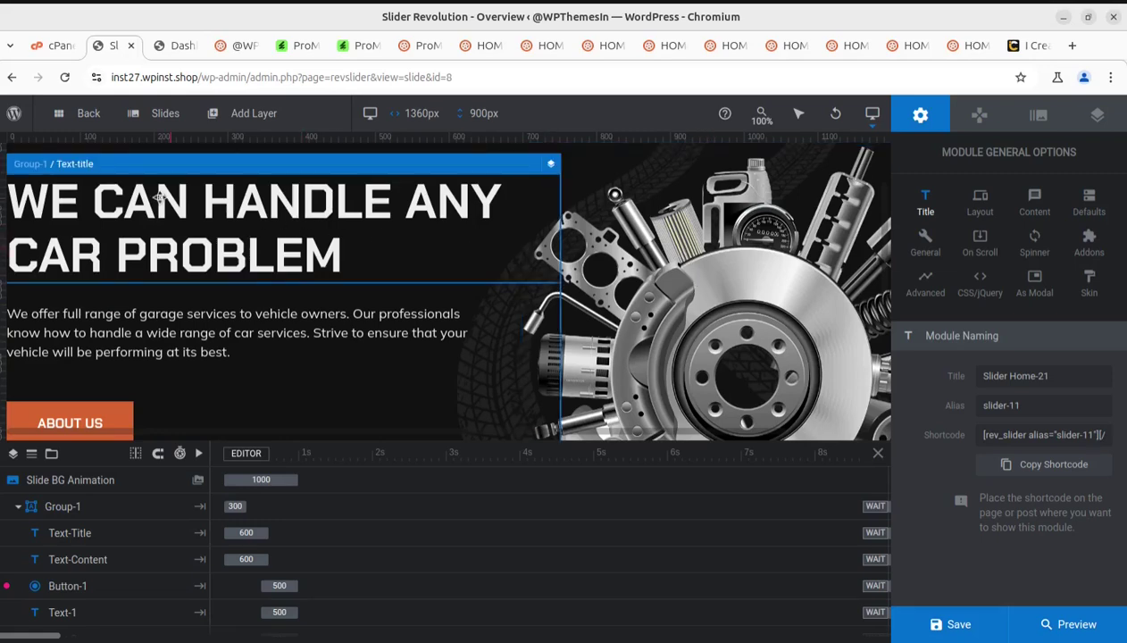
left_click(11, 78)
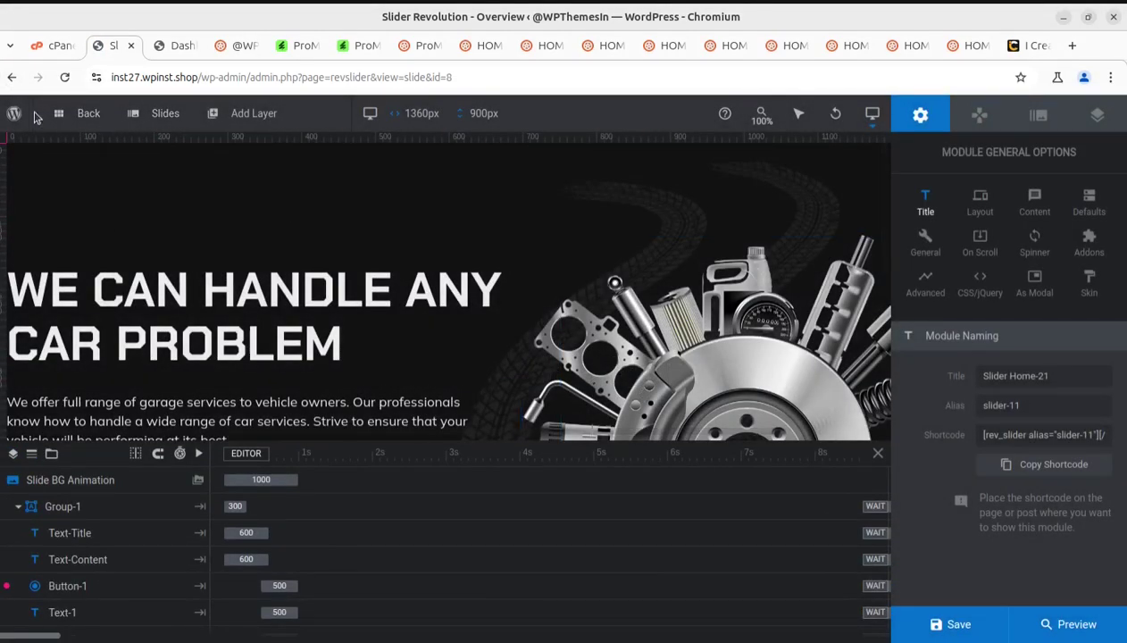
left_click(10, 78)
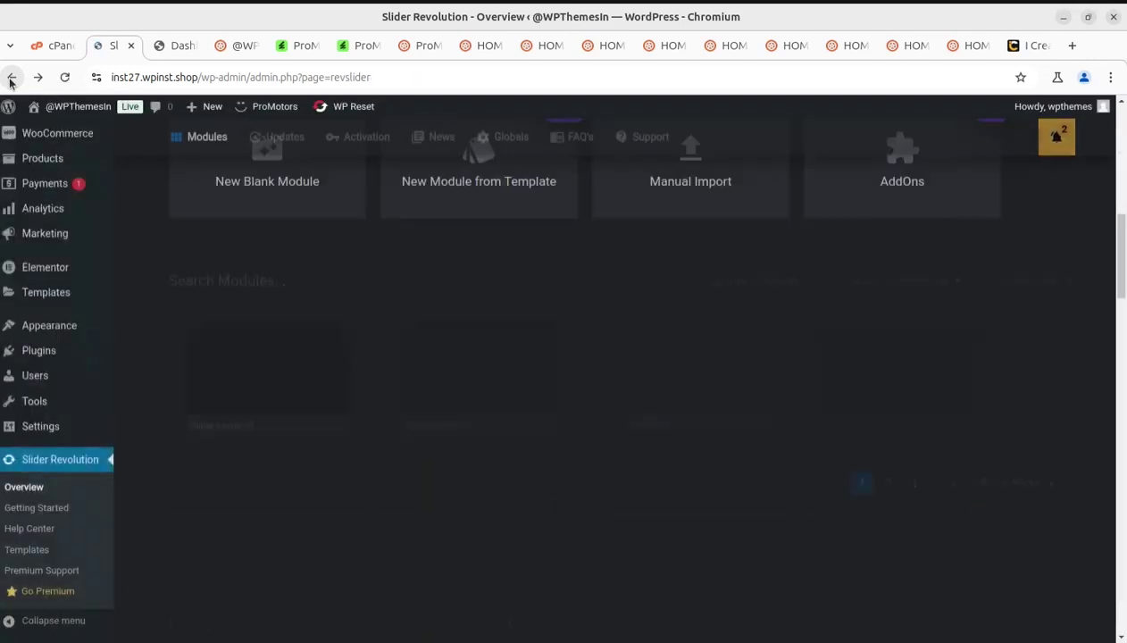
Return from Slider Revolution to the WordPress Dashboard home page.
mouse_move(52, 128)
scroll(58, 143, "up", 5)
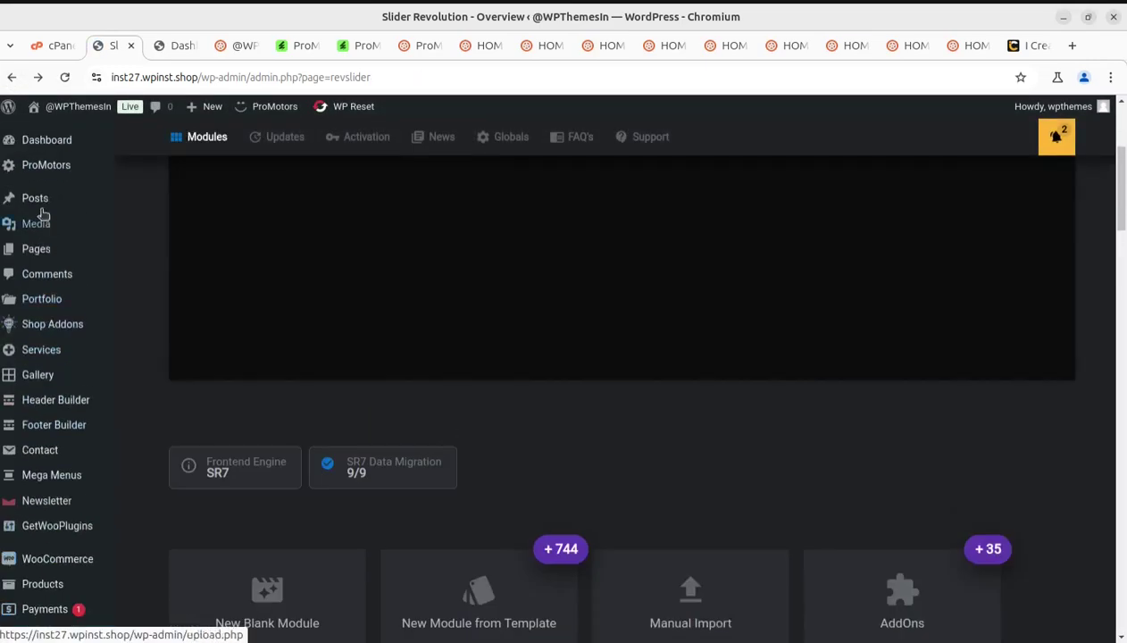
left_click(30, 148)
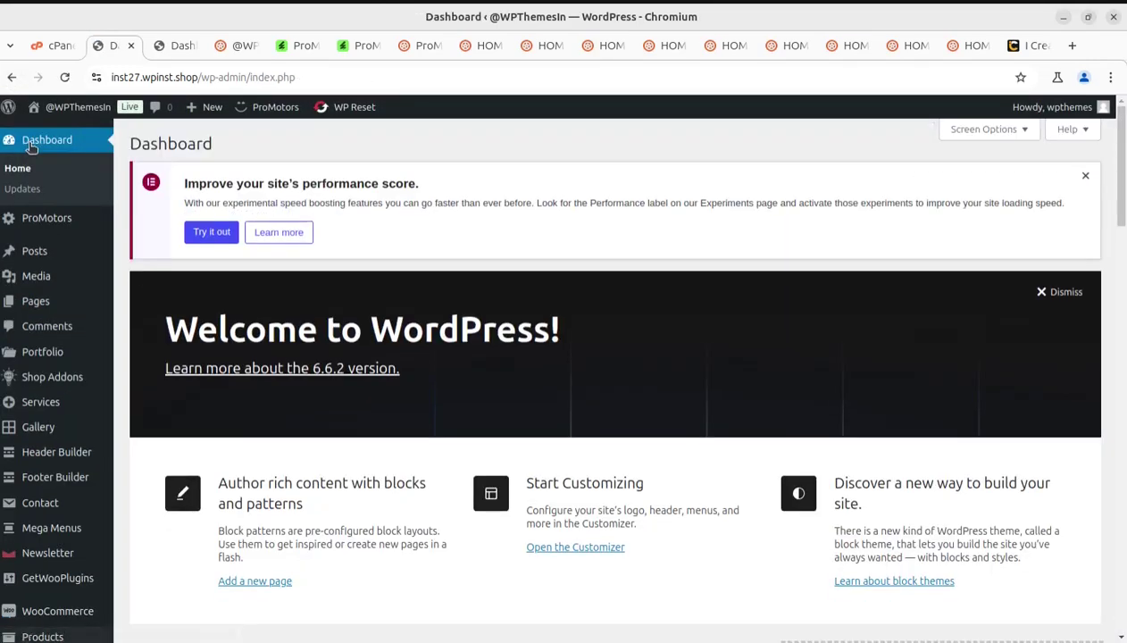
View the i-Create website and the ProMotors theme page on ThemeForest, and return to a WordPress dashboard tab.
left_click(1029, 46)
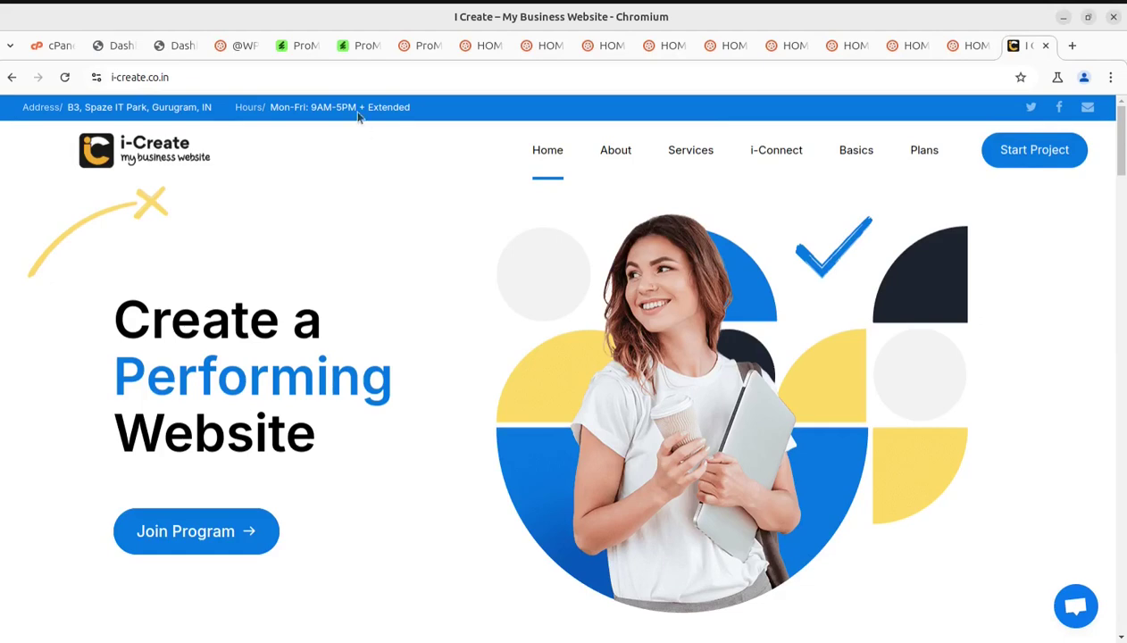
left_click(297, 46)
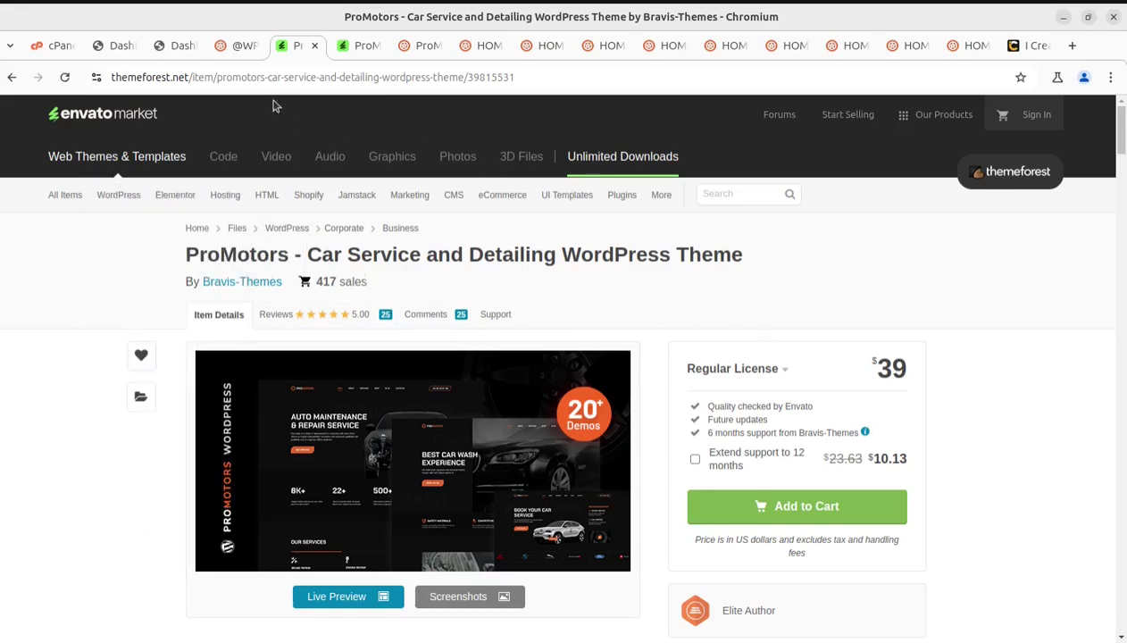
left_click(179, 50)
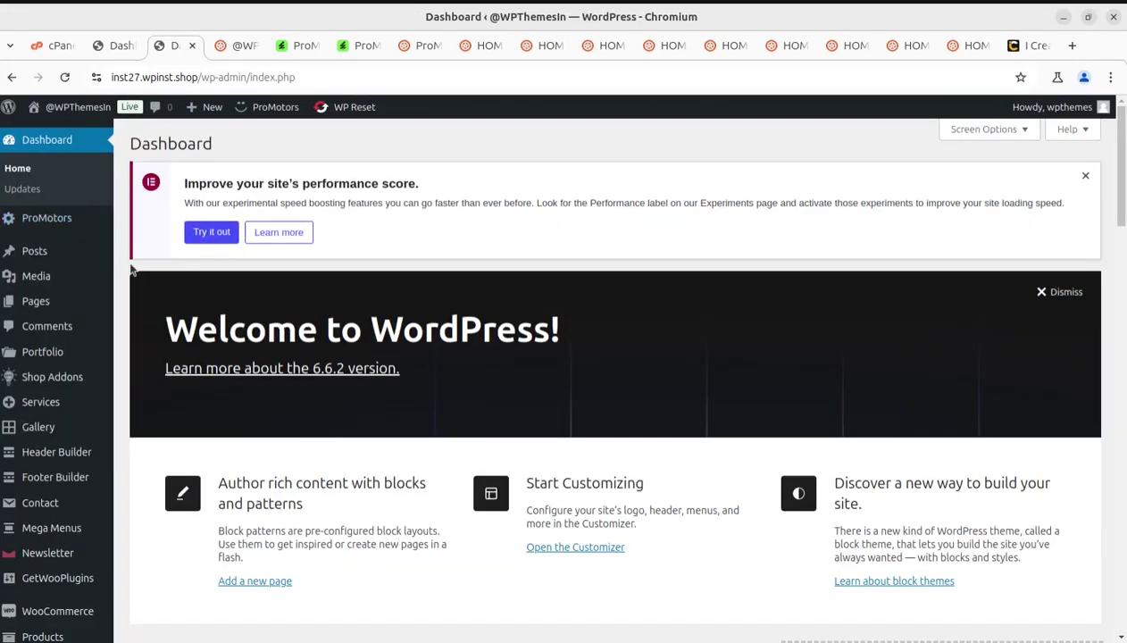
Look over the WordPress dashboard and its admin menu, and show the links for visiting the site and store.
scroll(71, 268, "down", 3)
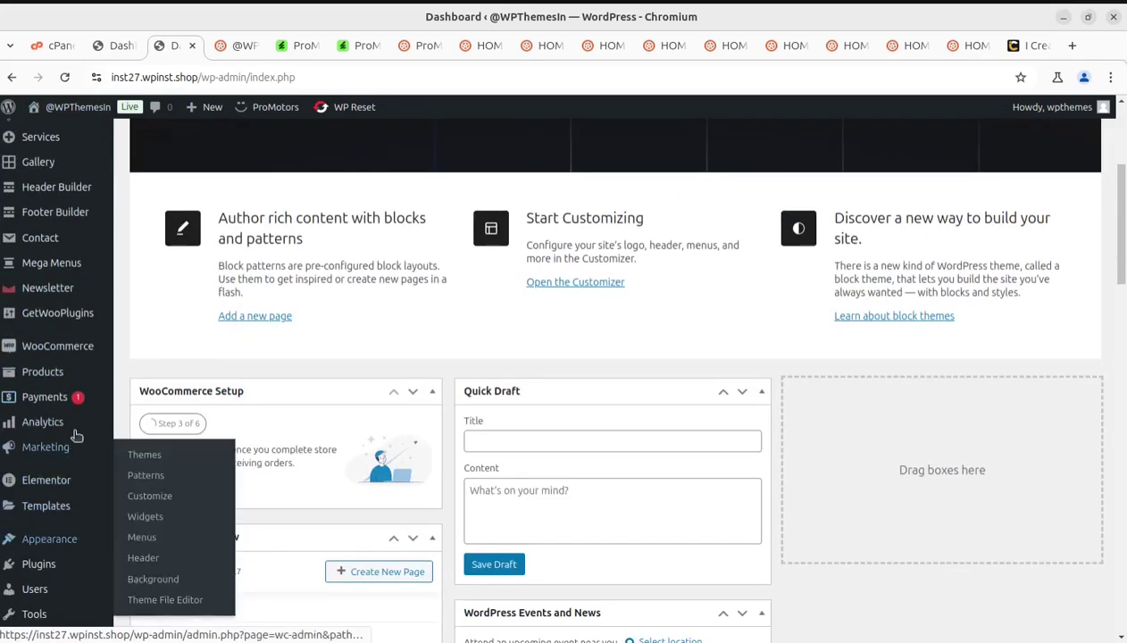
scroll(77, 433, "up", 1)
scroll(77, 432, "up", 2)
mouse_move(50, 111)
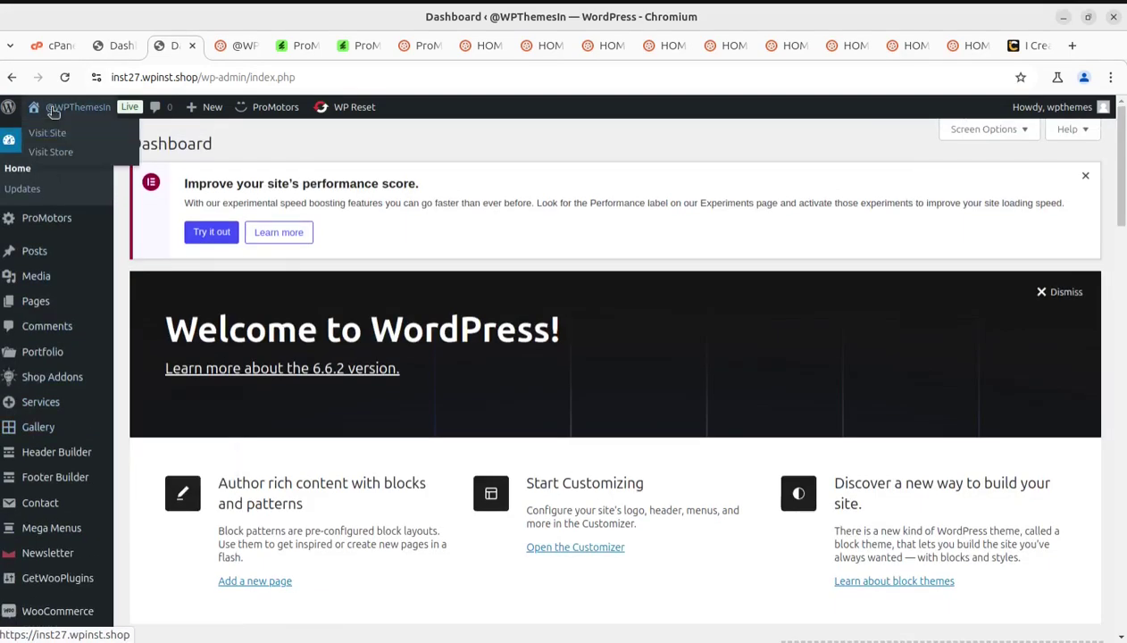
Open the site's home page in a new tab, load it in the Elementor editor and dismiss the AI notification.
middle_click(48, 134)
left_click(209, 47)
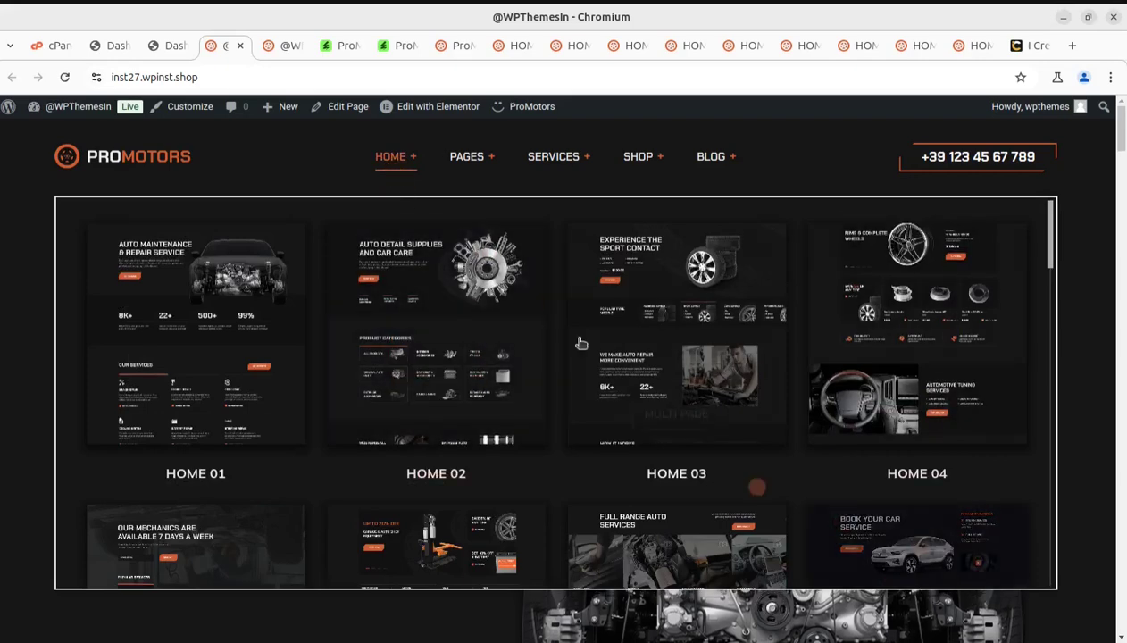
mouse_move(420, 107)
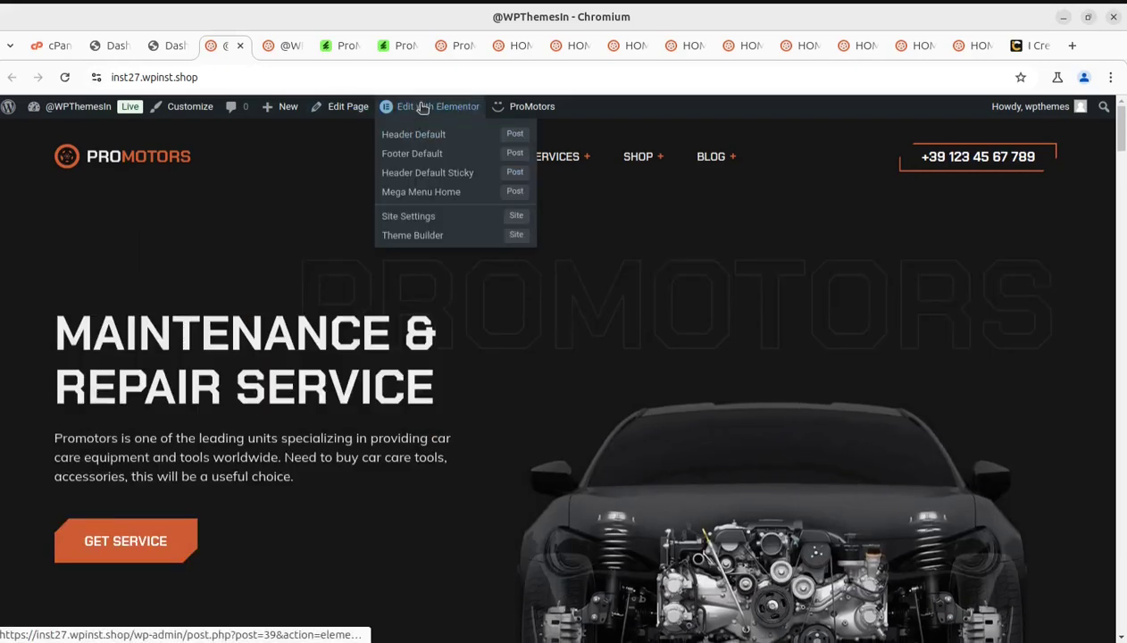
left_click(412, 173)
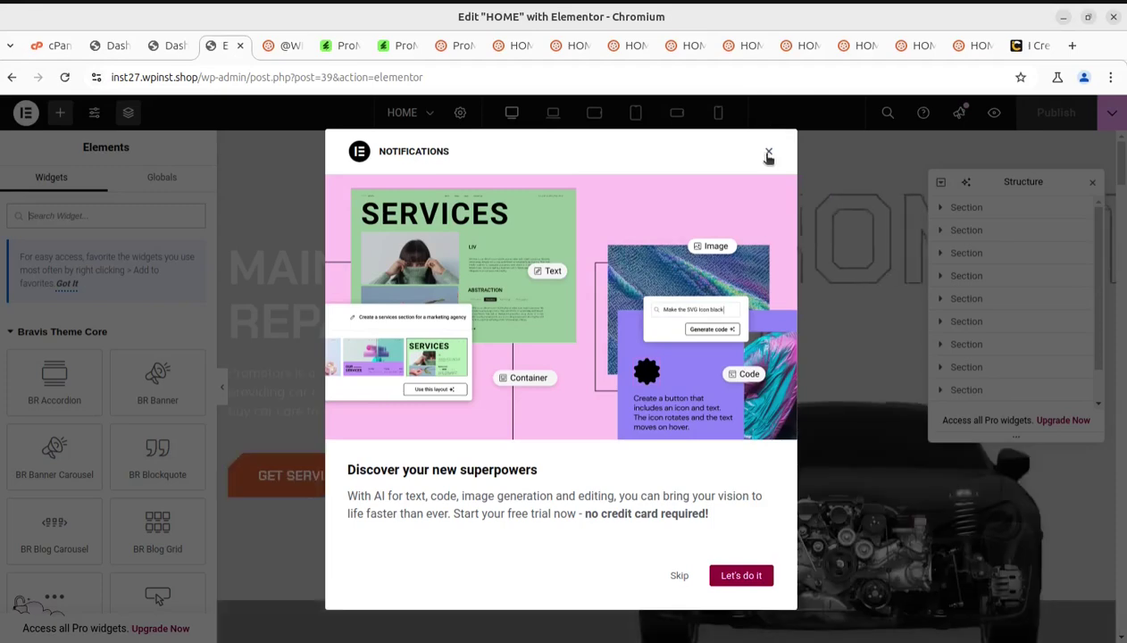
left_click(768, 154)
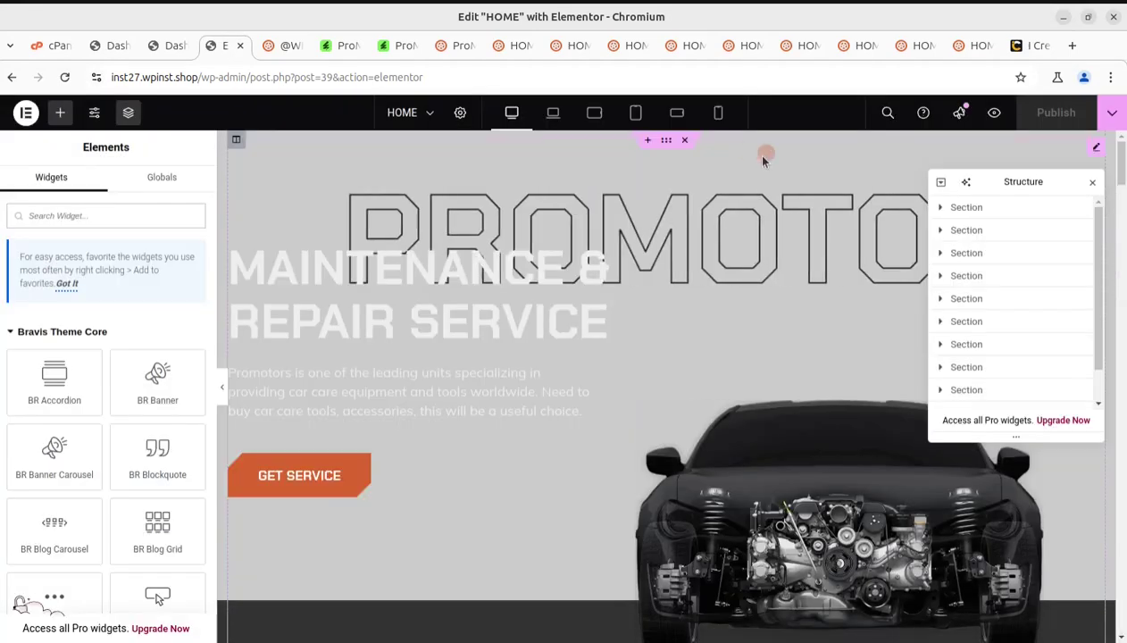
Try moving the first counter, about 12 years of operation, into the 22K+ counter's column, and undo the move.
scroll(647, 241, "down", 2)
scroll(647, 241, "up", 2)
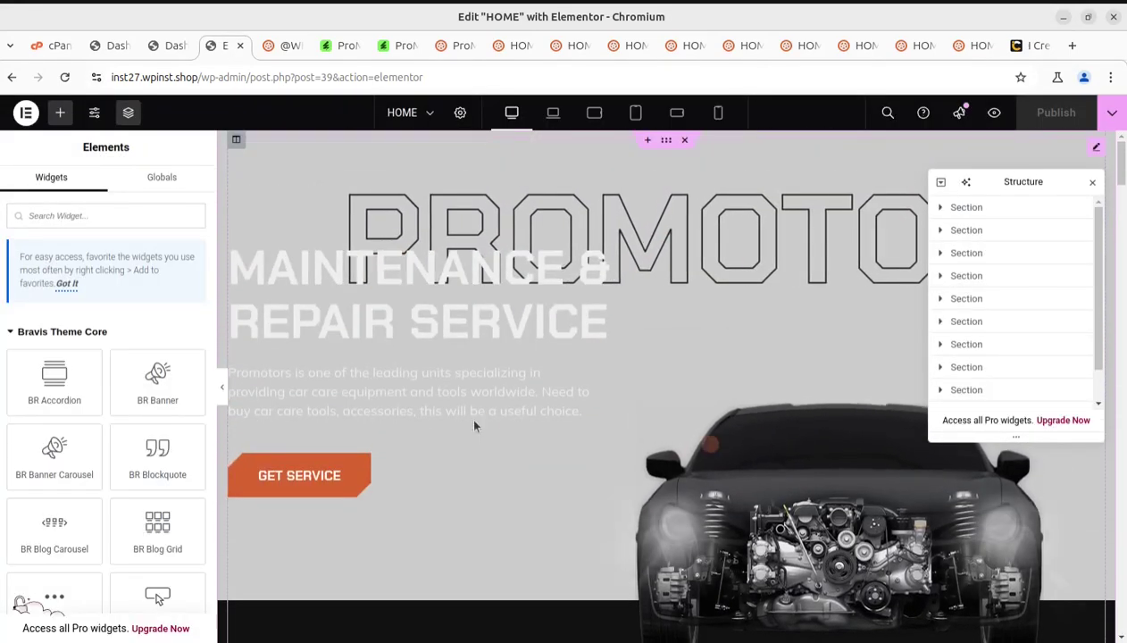
scroll(738, 380, "down", 3)
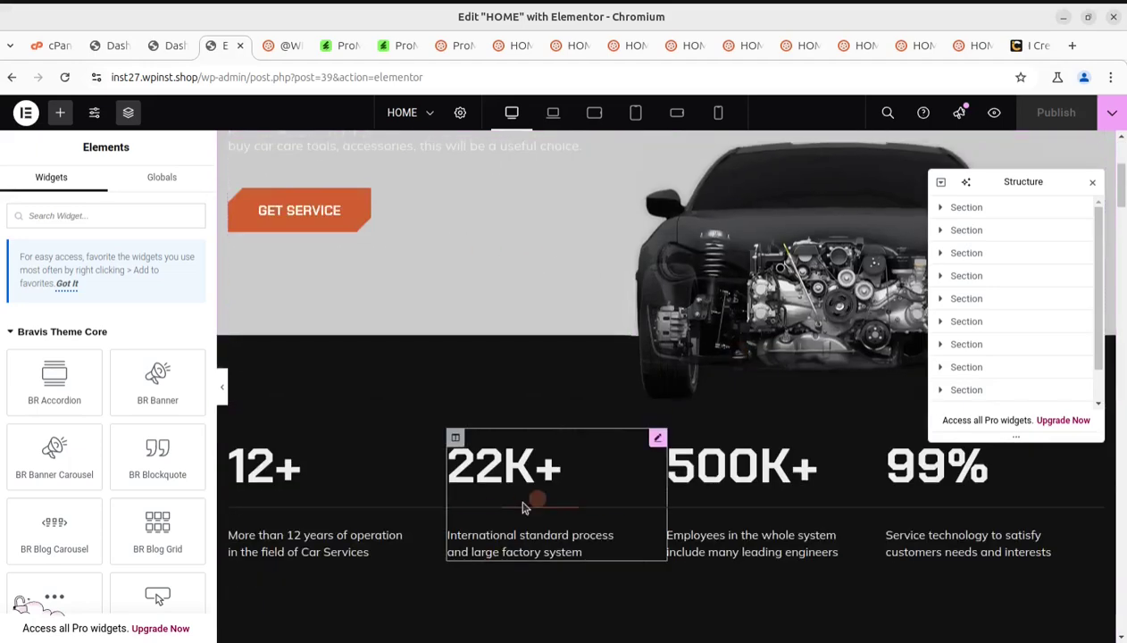
left_click_drag(433, 444, 536, 545)
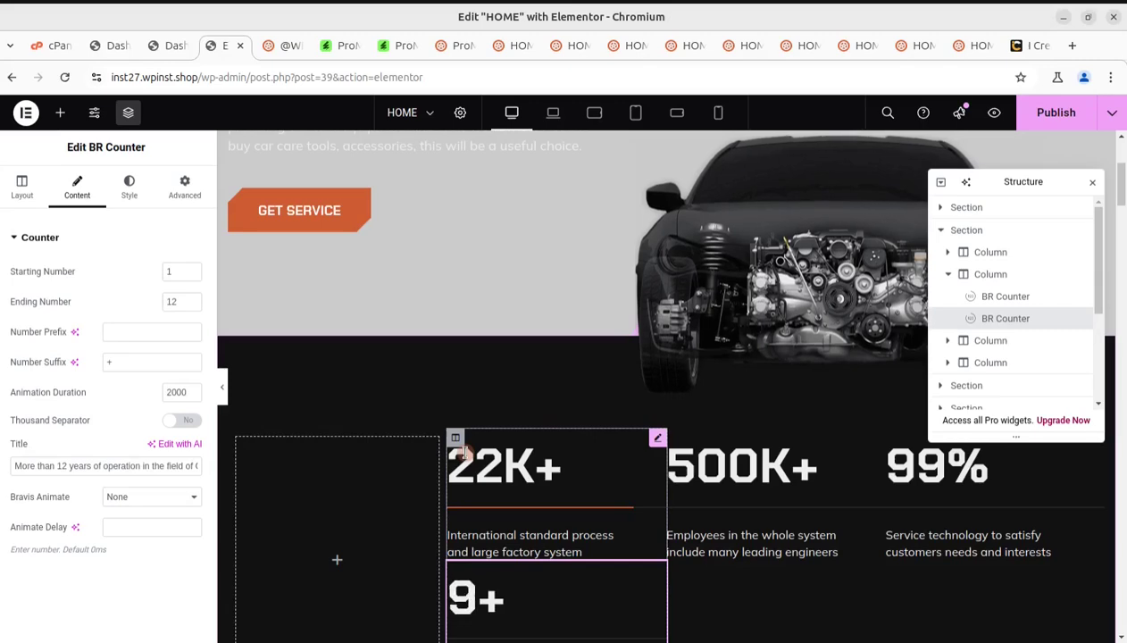
key("ctrl+z")
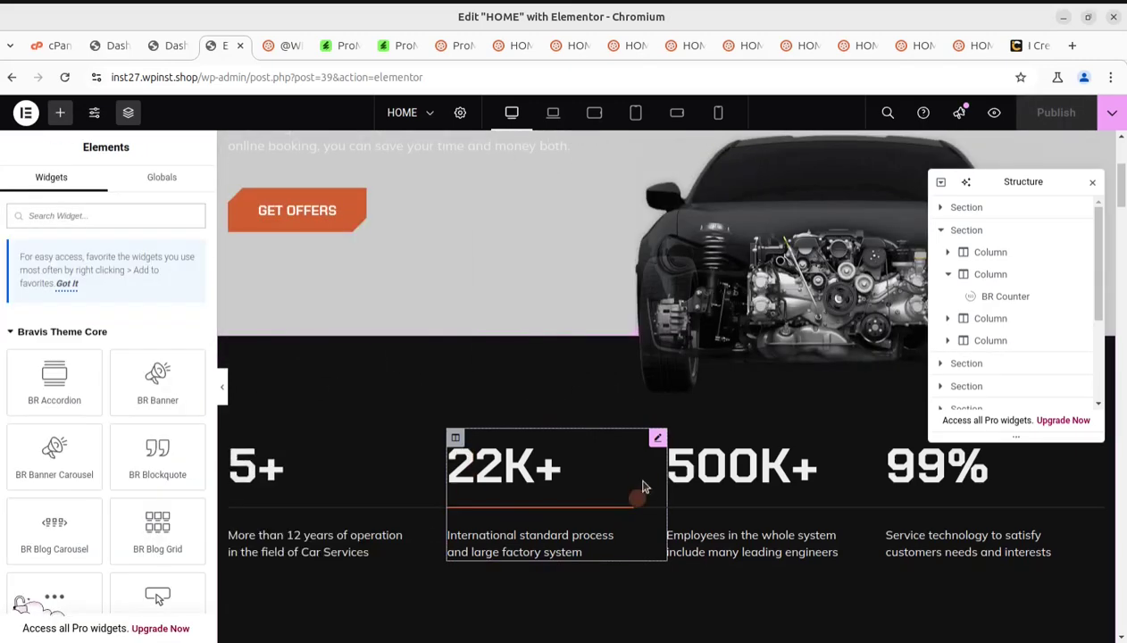
Show the content settings of the 22K+ and 500K+ counters and look over the Our Services section.
left_click(659, 438)
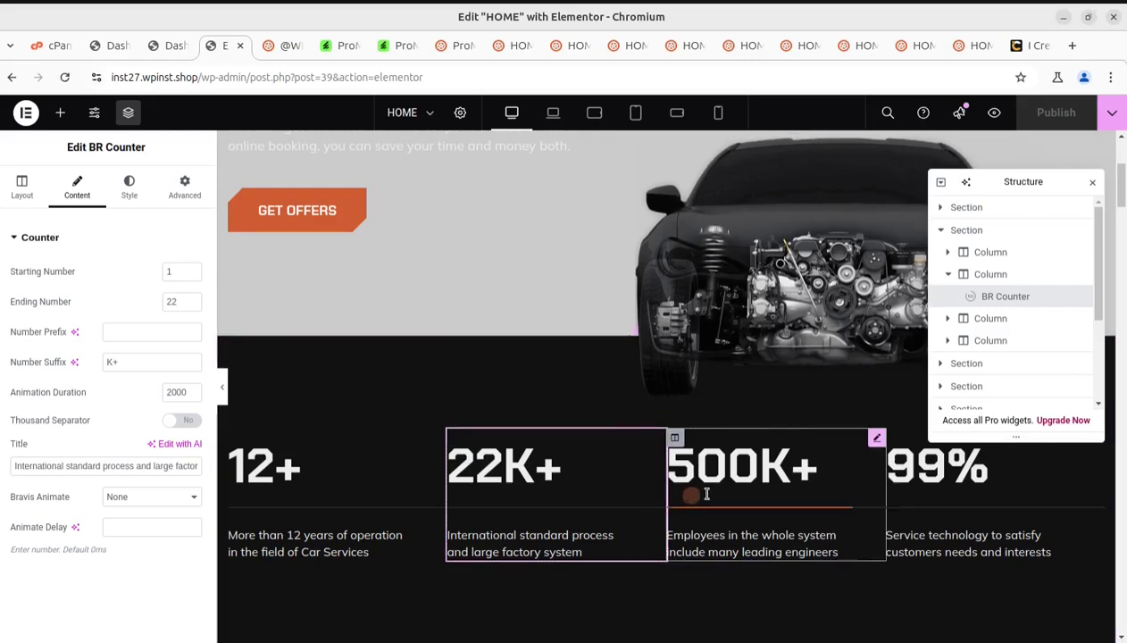
left_click(734, 488)
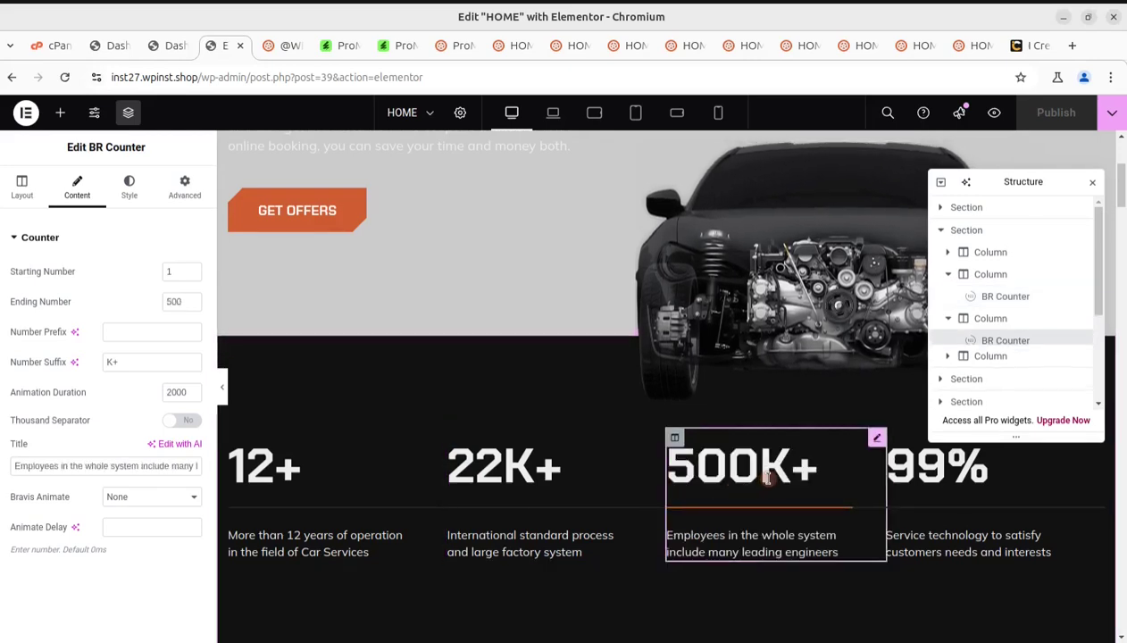
scroll(697, 496, "down", 5)
scroll(466, 511, "down", 2)
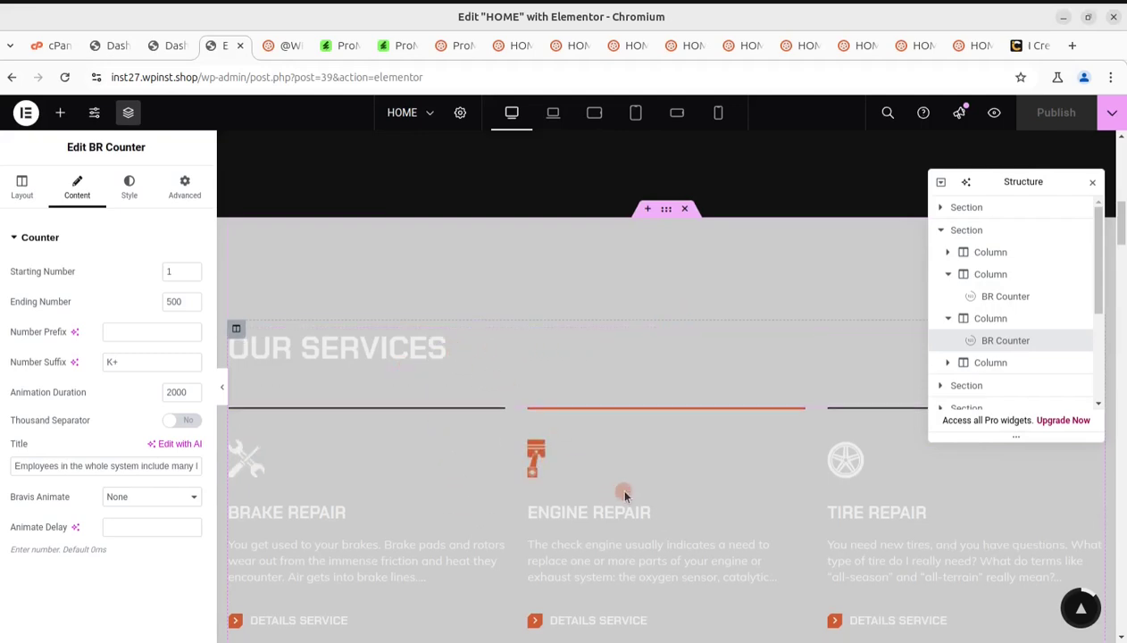
Move the Maintenance & Repairs video player into the column of the Personal pricing table and review the page up to its hero section.
scroll(612, 451, "down", 6)
scroll(600, 437, "down", 2)
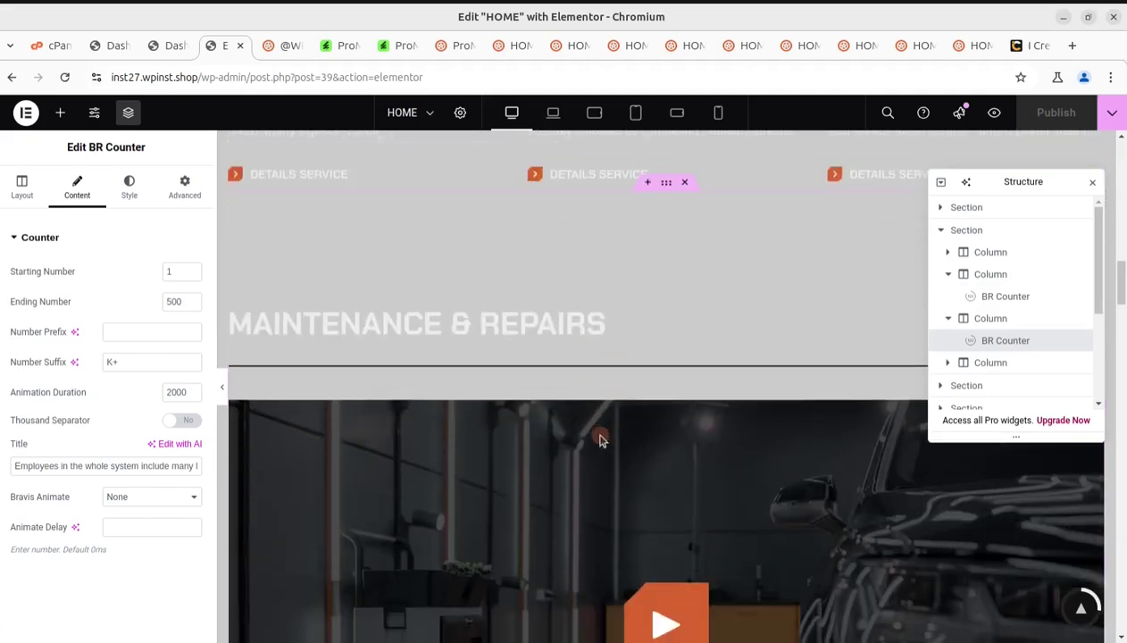
left_click(655, 493)
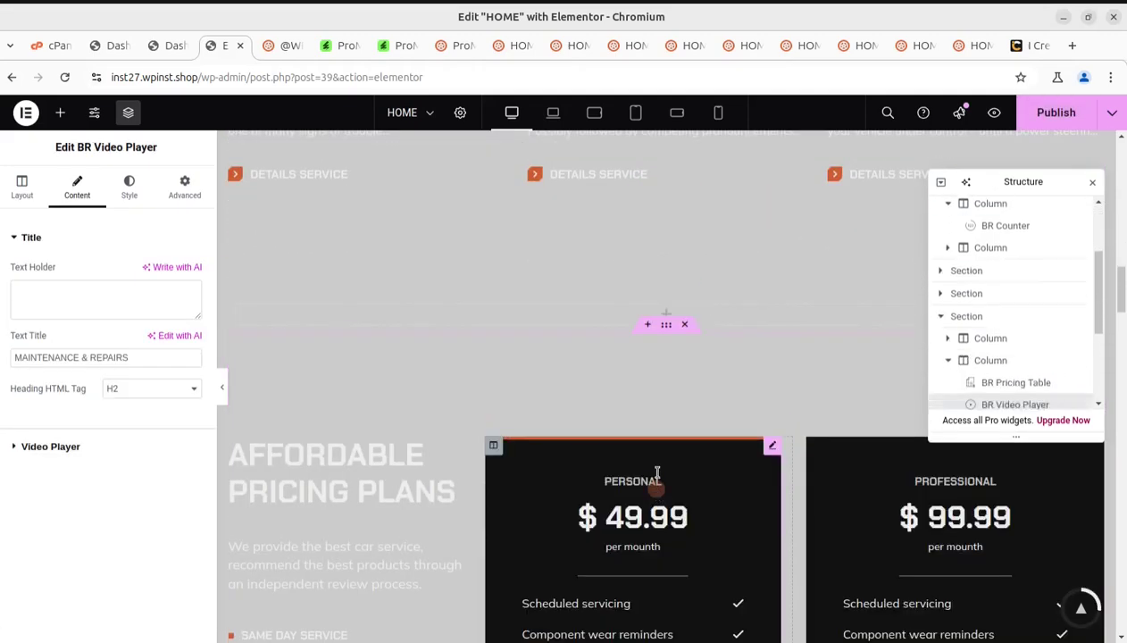
scroll(655, 458, "up", 8)
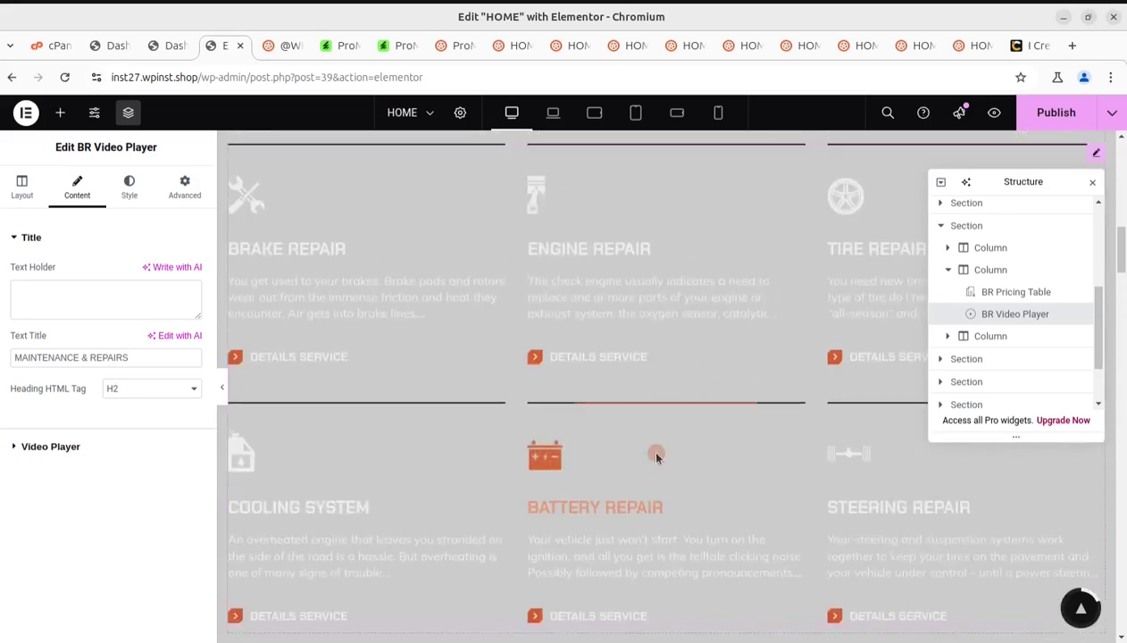
scroll(741, 344, "up", 5)
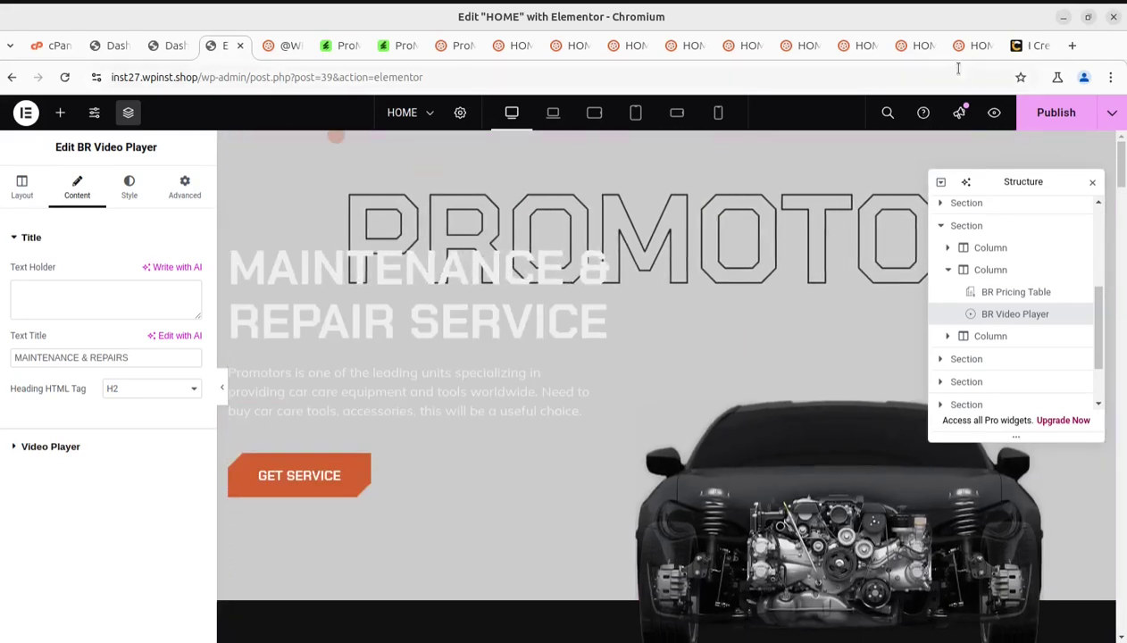
View the i-Create website and the WordPress dashboard, and return to the Elementor editor of the HOME page.
left_click(1029, 46)
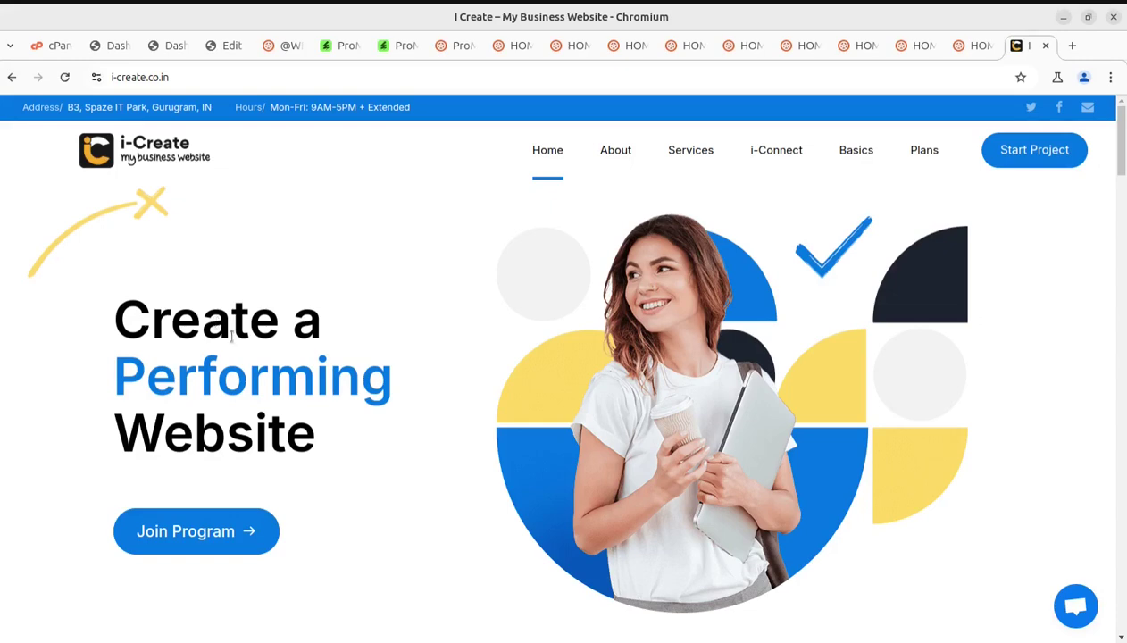
left_click(113, 45)
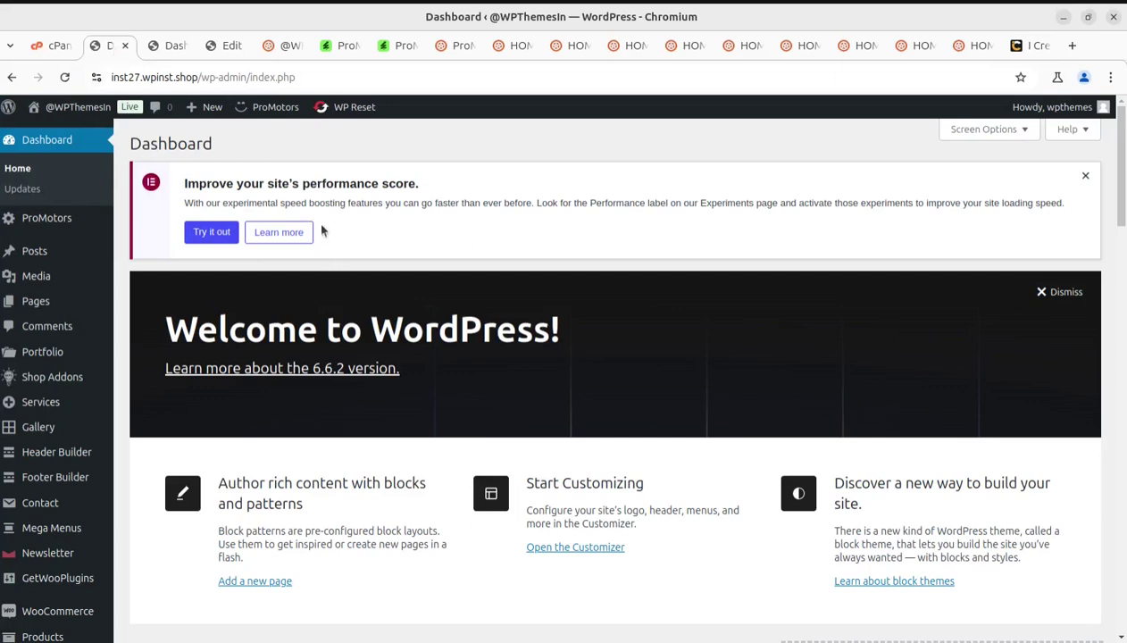
left_click(220, 44)
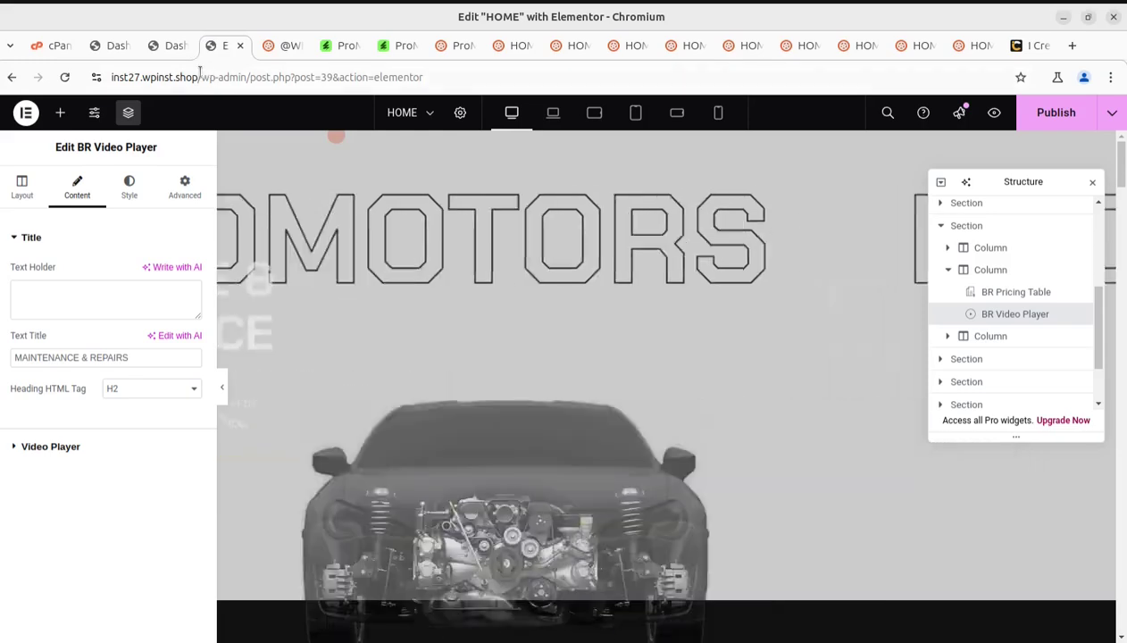
Leave the editor for the site's root address, inst27.wpinst.shop, discarding the unsaved changes.
left_click_drag(234, 77, 710, 127)
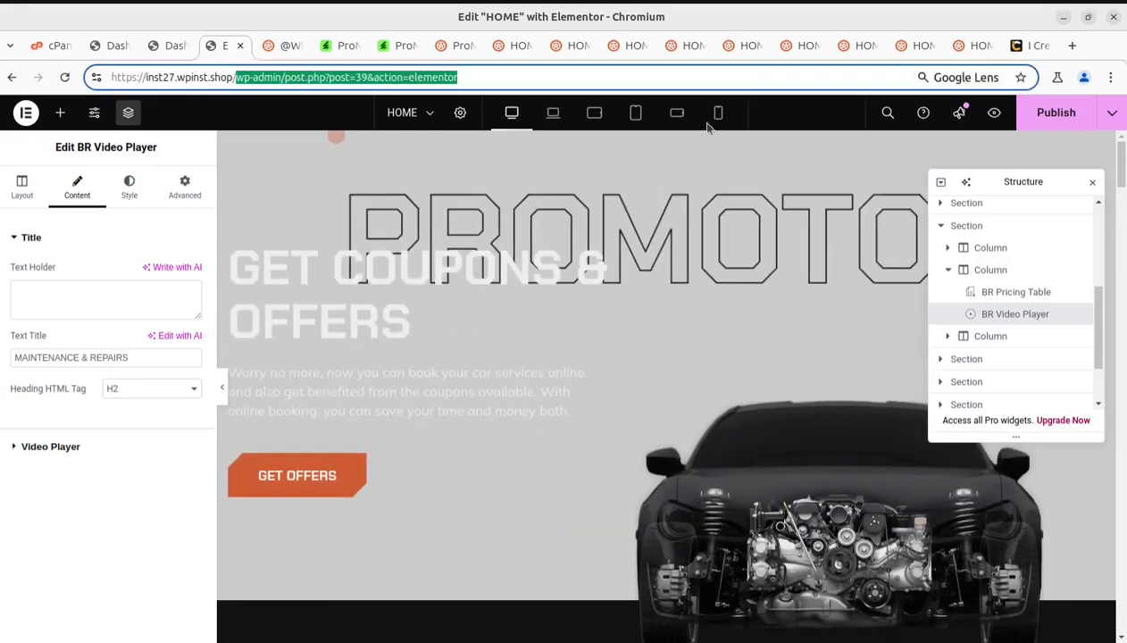
key("BackSpace")
key("Return")
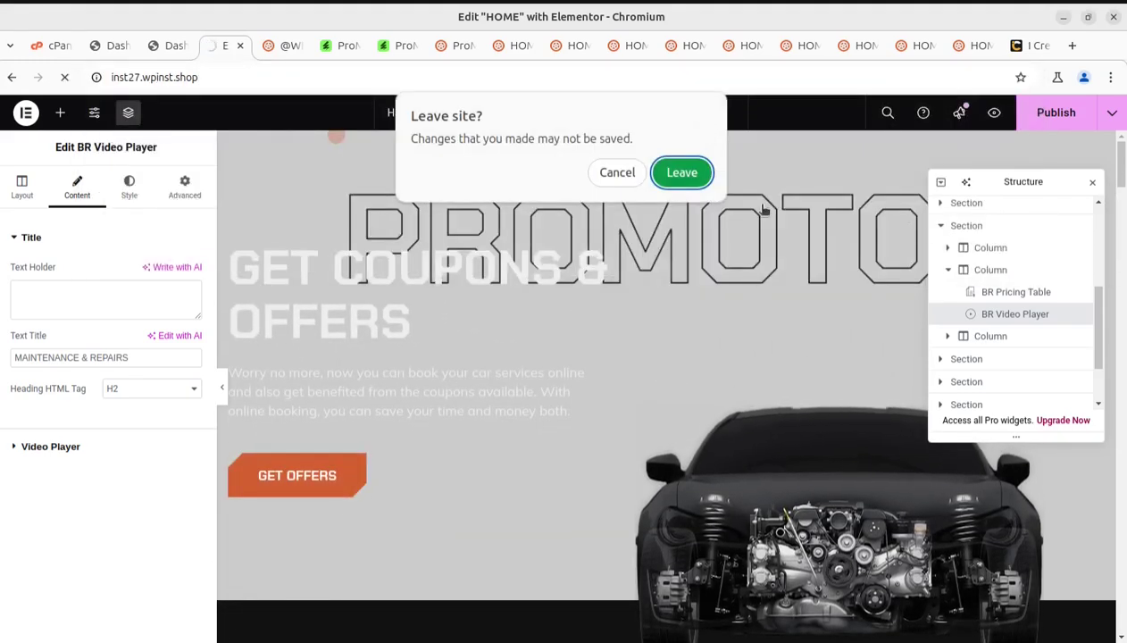
left_click(683, 174)
Look over the live home page from the hero through the services to the video section.
scroll(874, 447, "down", 10)
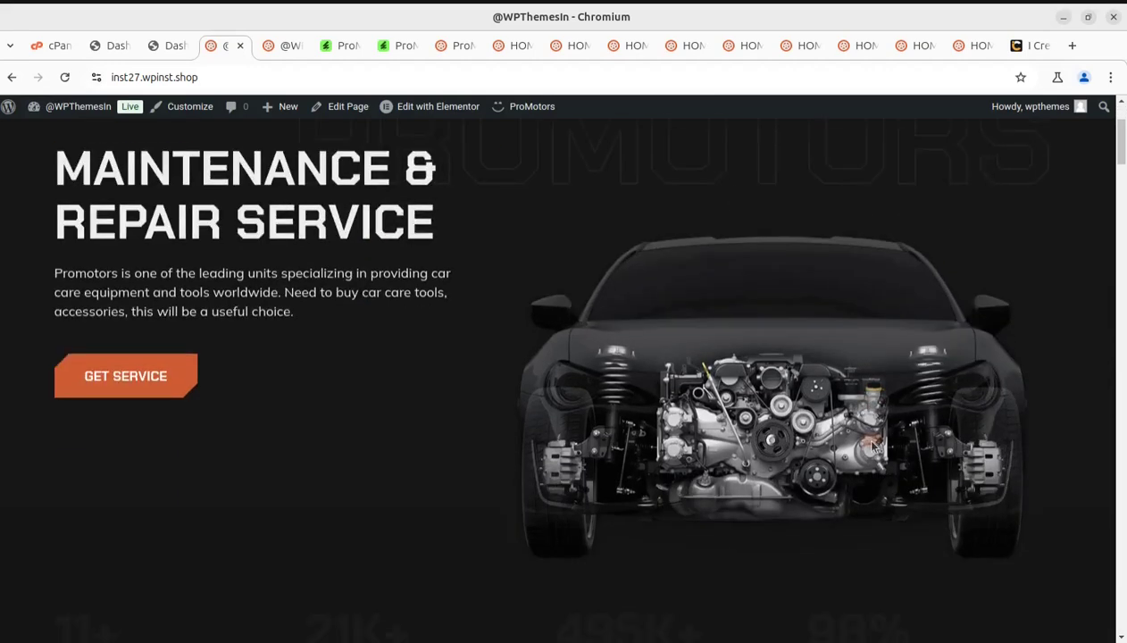
scroll(531, 458, "down", 4)
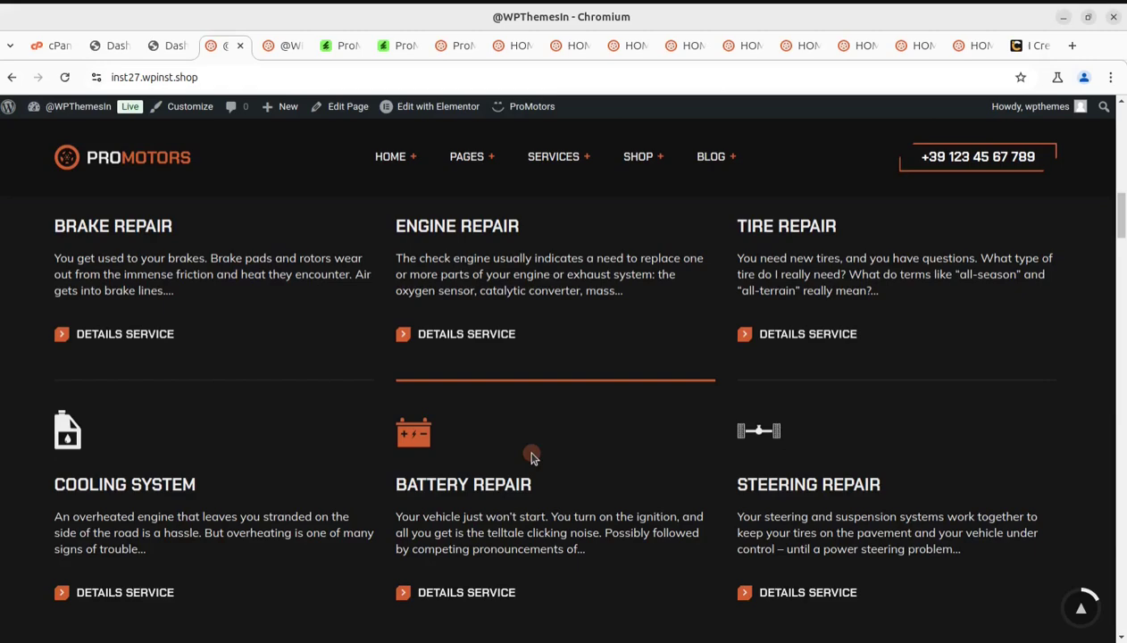
scroll(530, 458, "down", 8)
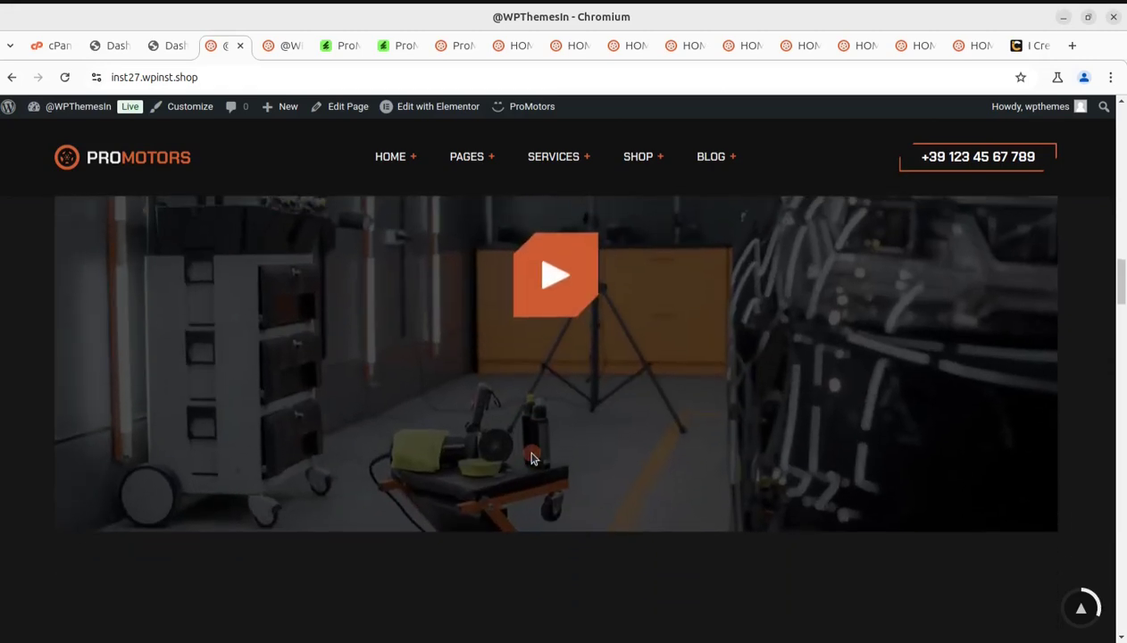